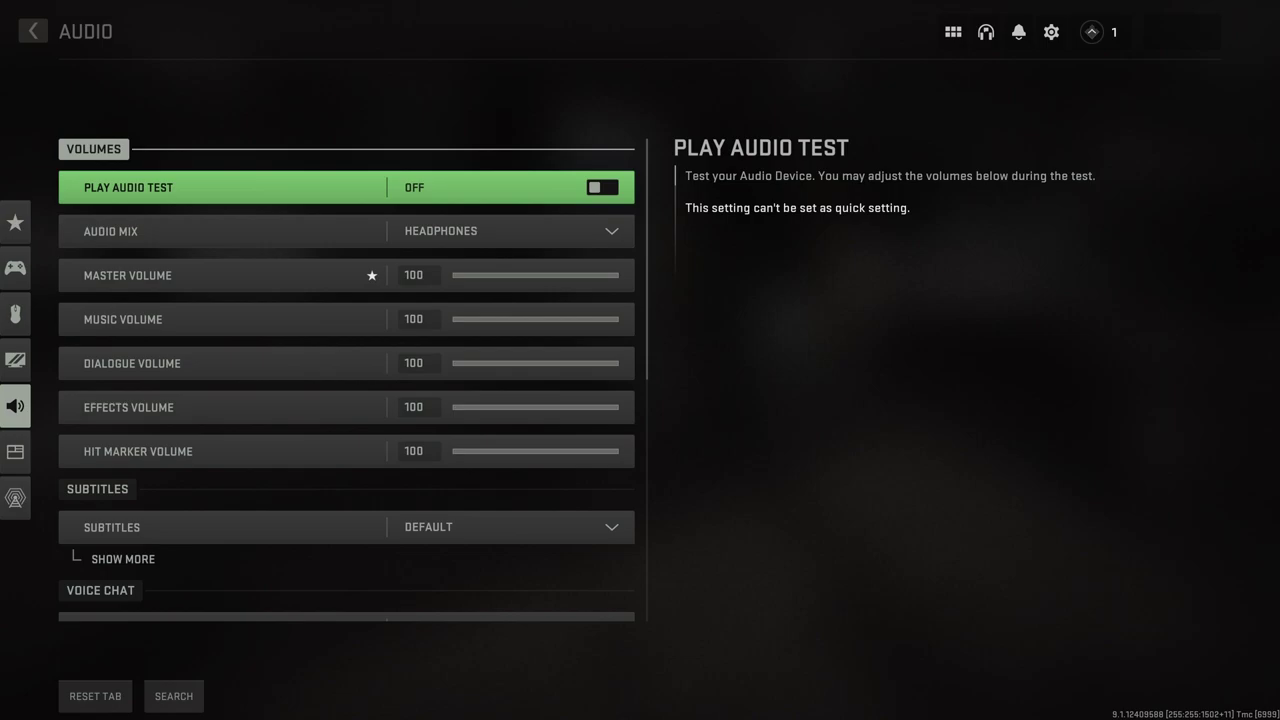
Open the Controller settings page from the Audio settings.
{"action": "key", "text": "Up"}
{"action": "key", "text": "Up"}
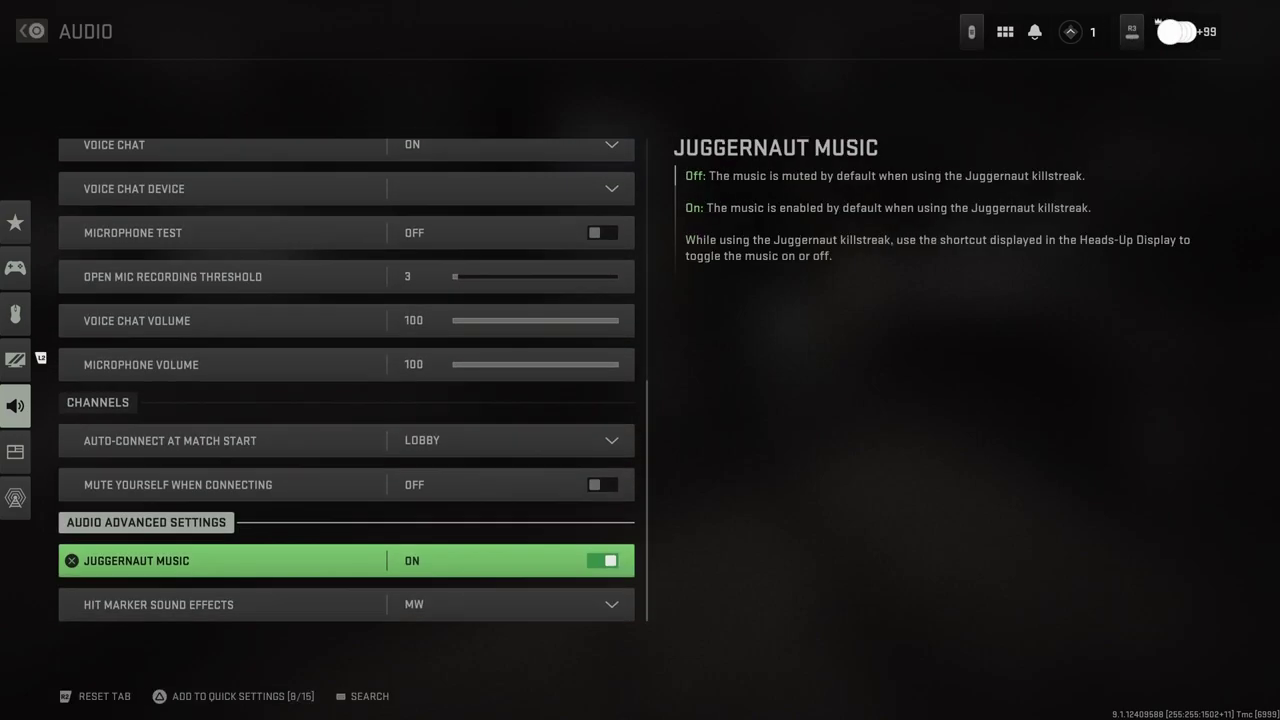
{"action": "key", "text": "Left"}
{"action": "key", "text": "Up"}
{"action": "key", "text": "Up"}
{"action": "key", "text": "Up"}
{"action": "key", "text": "Down"}
{"action": "key", "text": "Return"}
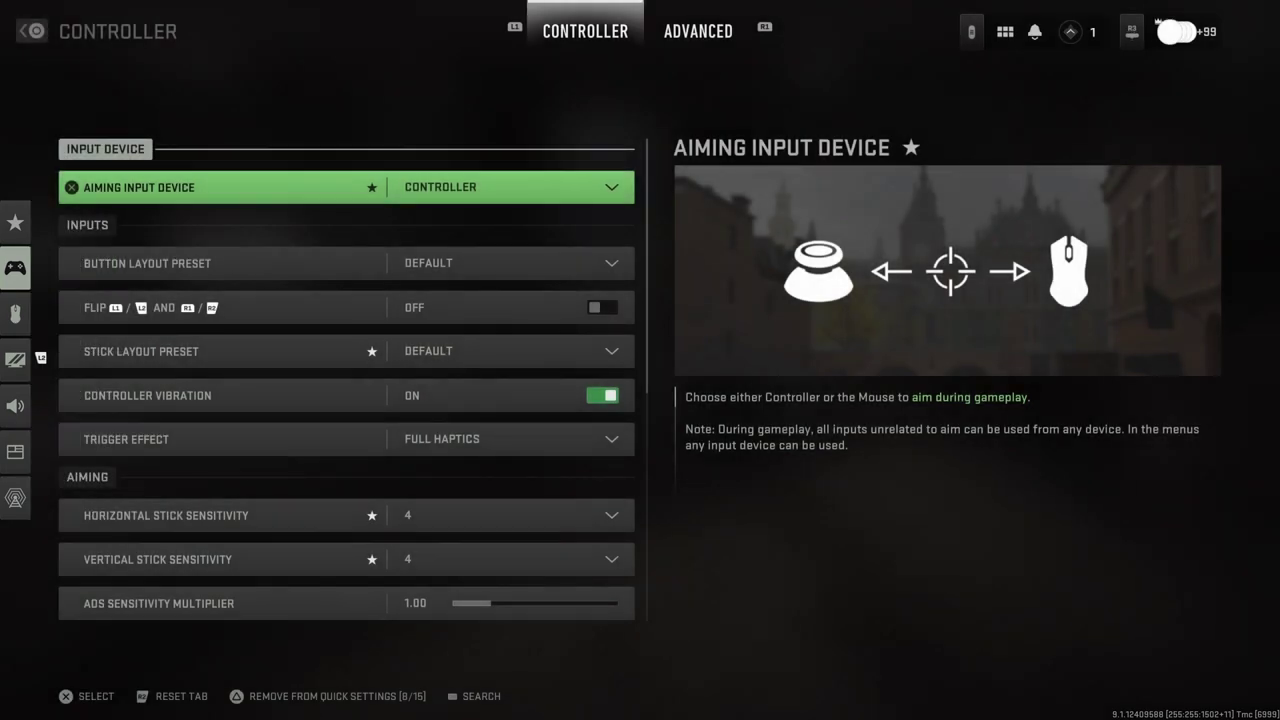
Review the aiming input device options and select Controller.
{"action": "key", "text": "Return"}
{"action": "key", "text": "Down"}
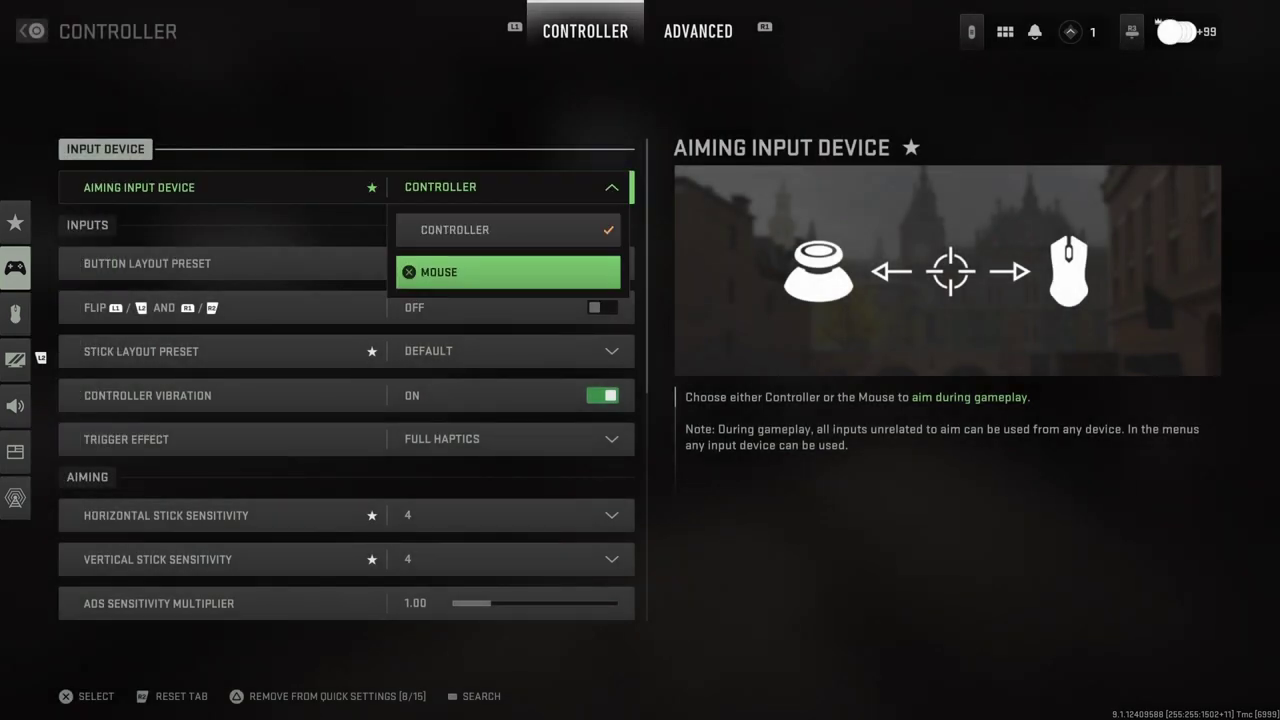
{"action": "key", "text": "Up"}
{"action": "key", "text": "Return"}
Set the button layout preset to Tactical and enable flipping L1/L2 and R1/R2.
{"action": "key", "text": "Down"}
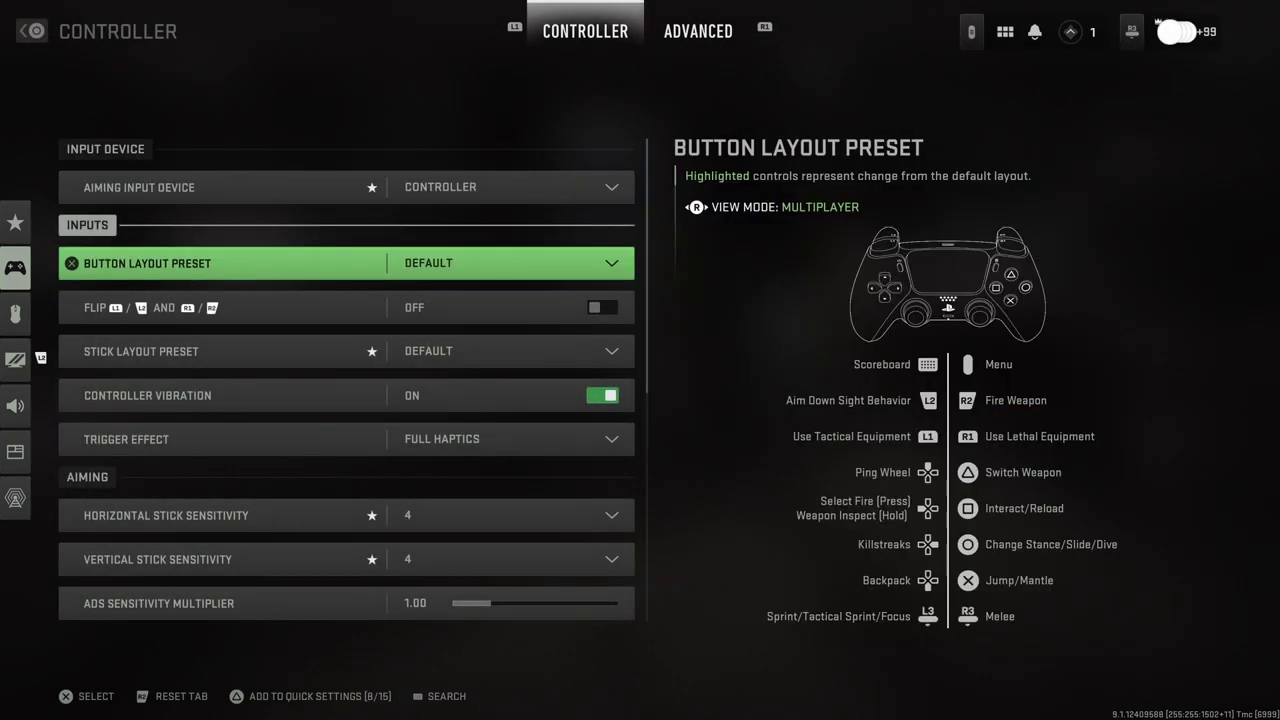
{"action": "key", "text": "Return"}
{"action": "key", "text": "Down"}
{"action": "key", "text": "Down"}
{"action": "key", "text": "Down"}
{"action": "key", "text": "Up"}
{"action": "key", "text": "Up"}
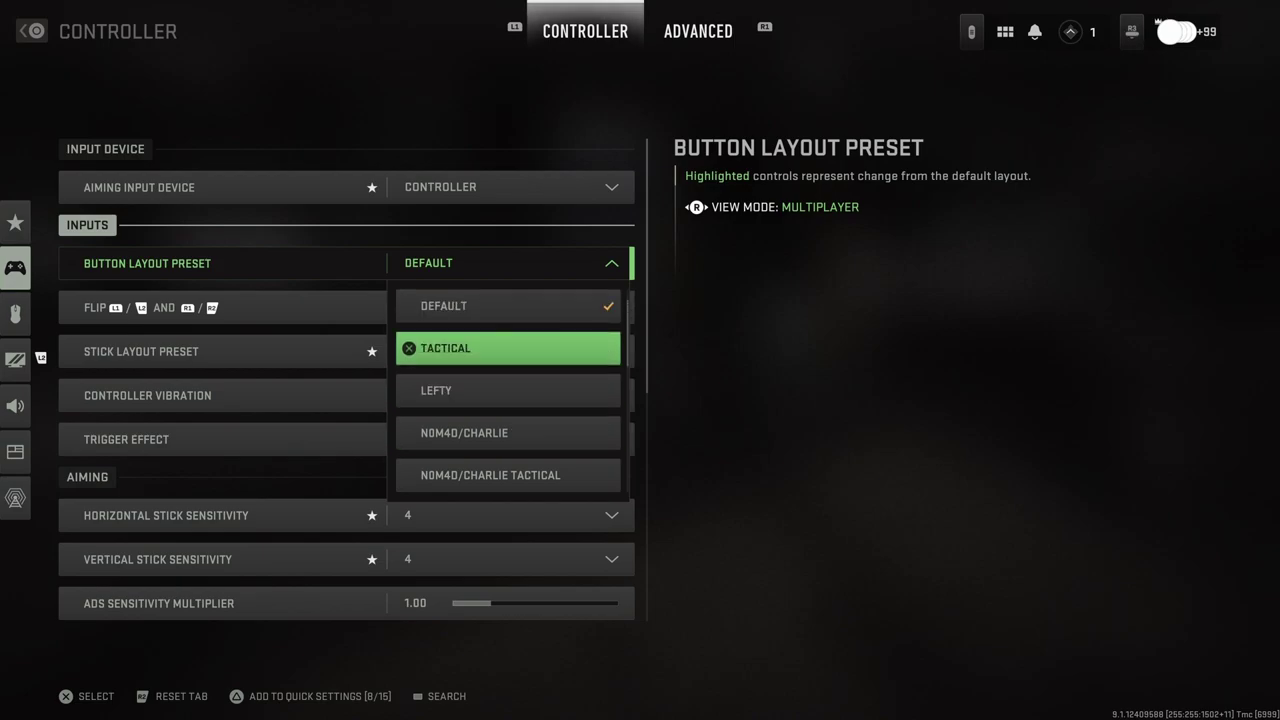
{"action": "key", "text": "Return"}
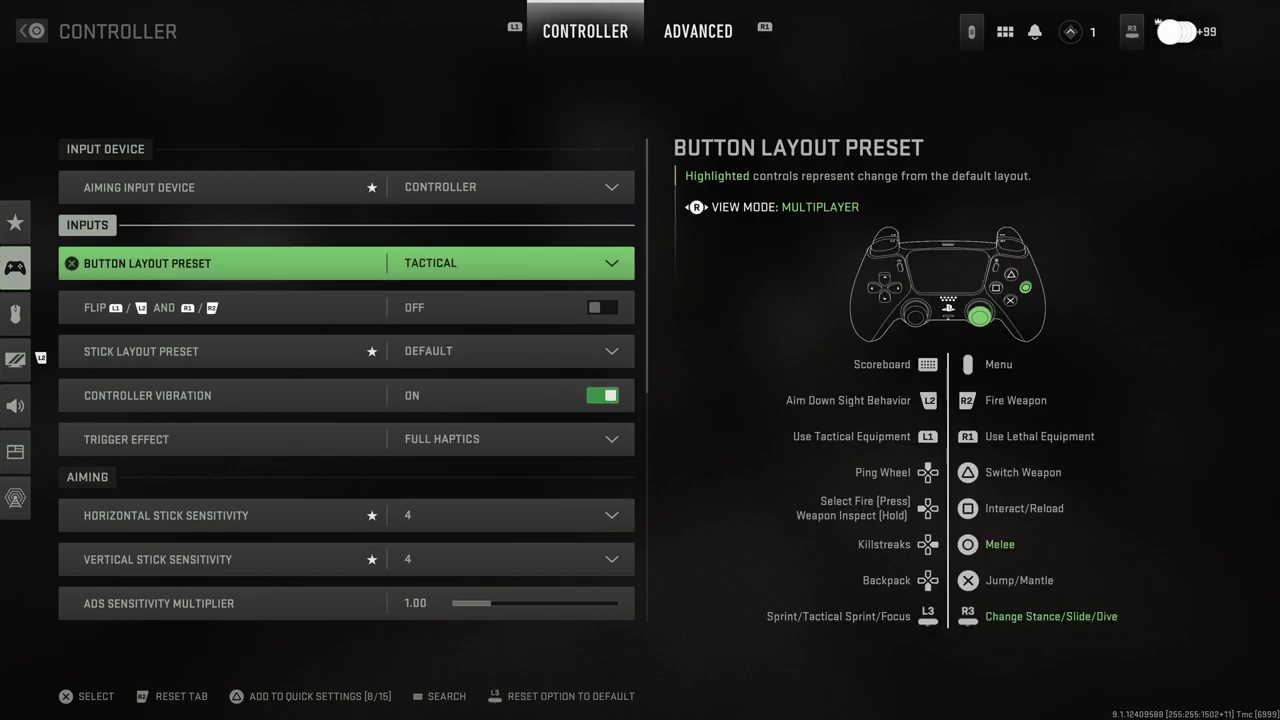
{"action": "key", "text": "Down"}
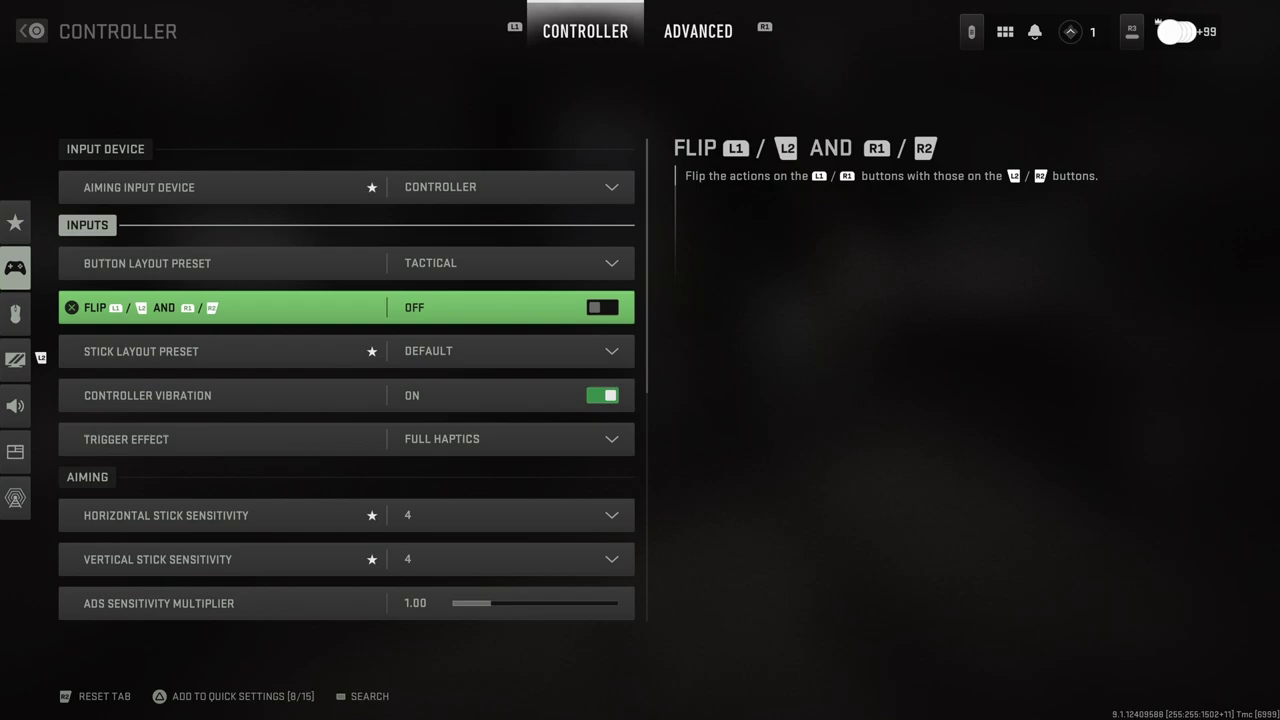
{"action": "key", "text": "Return"}
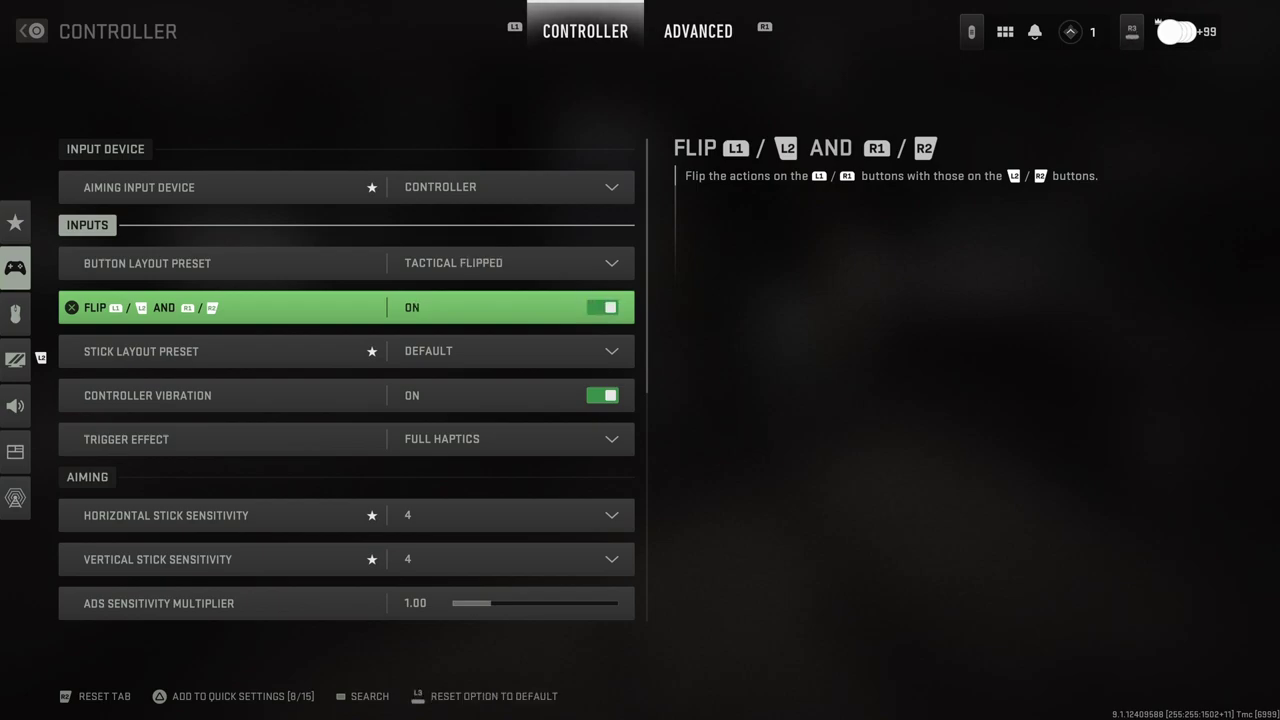
Compare the trigger effect options and select Full Haptics.
{"action": "key", "text": "Down"}
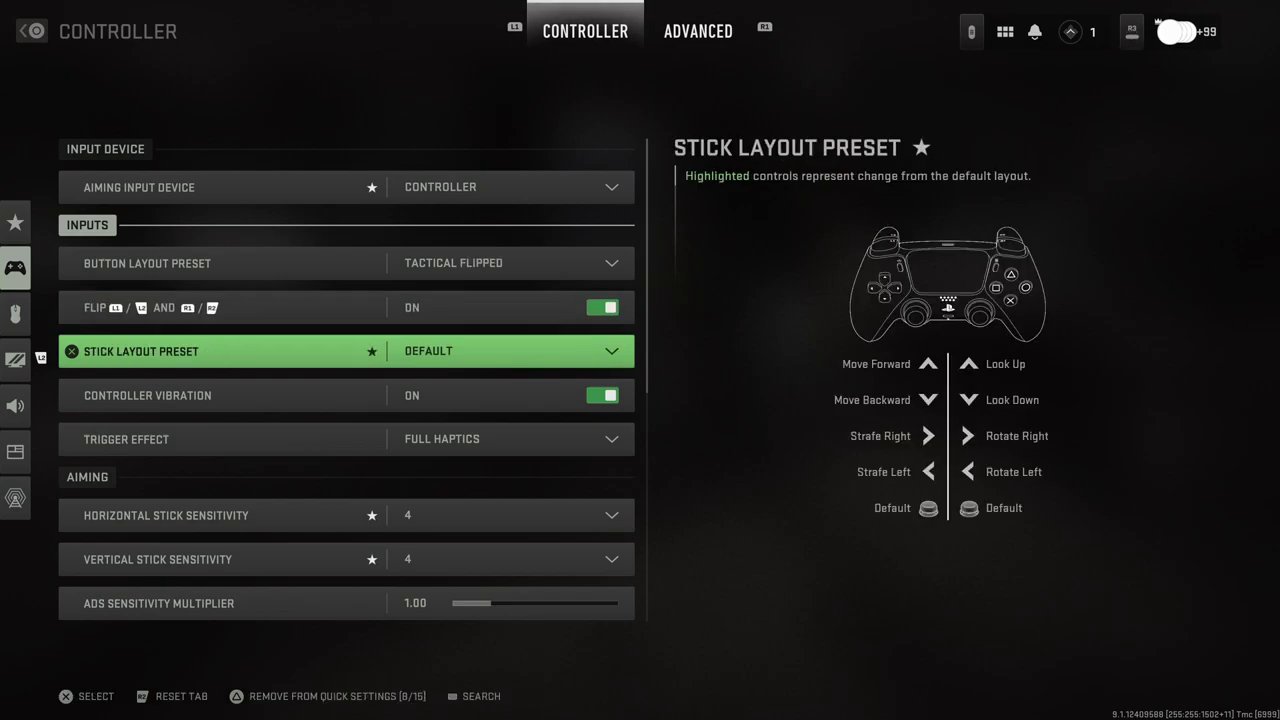
{"action": "key", "text": "Down"}
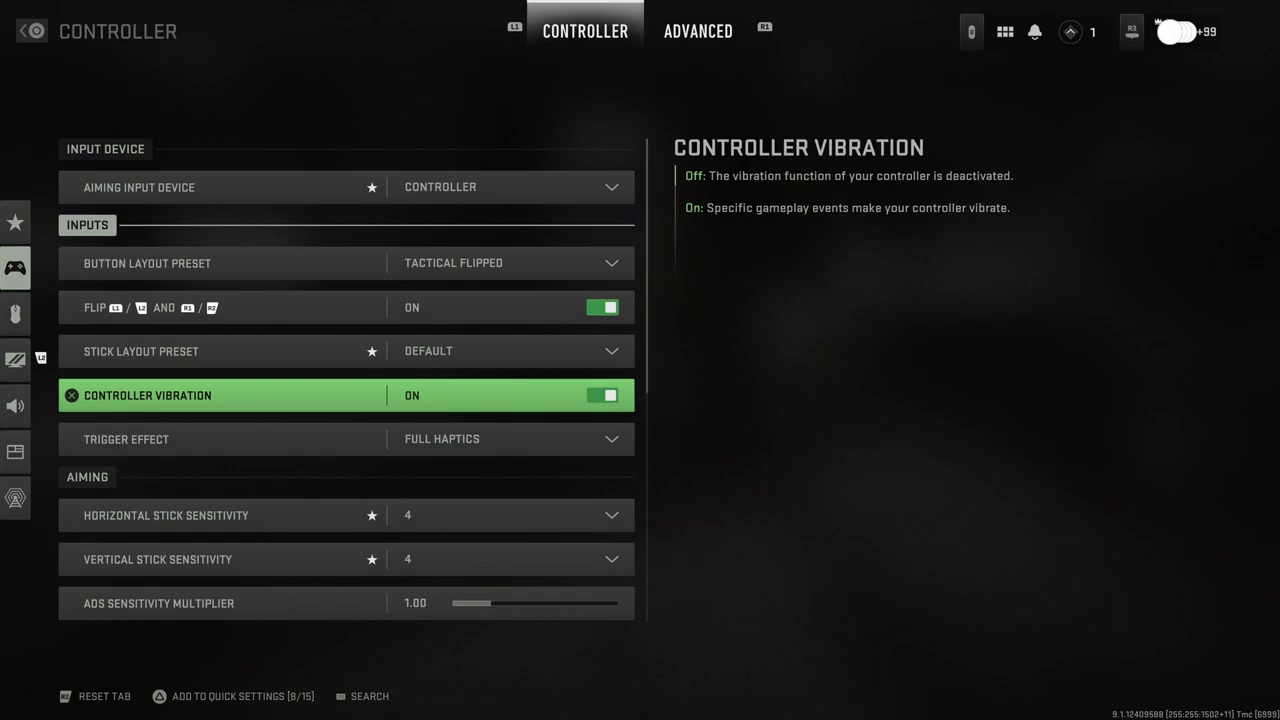
{"action": "key", "text": "Down"}
{"action": "key", "text": "Return"}
{"action": "key", "text": "Up"}
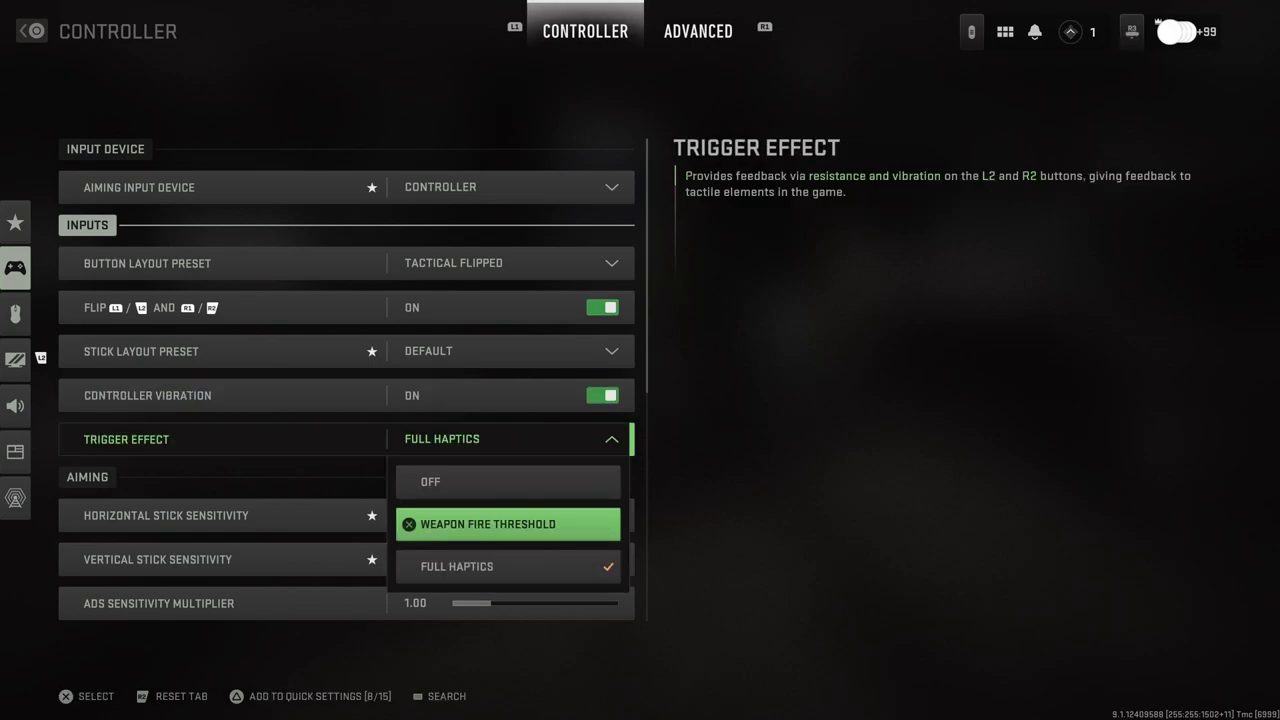
{"action": "key", "text": "Up"}
{"action": "key", "text": "Down"}
{"action": "key", "text": "Down"}
{"action": "key", "text": "Up"}
{"action": "key", "text": "Up"}
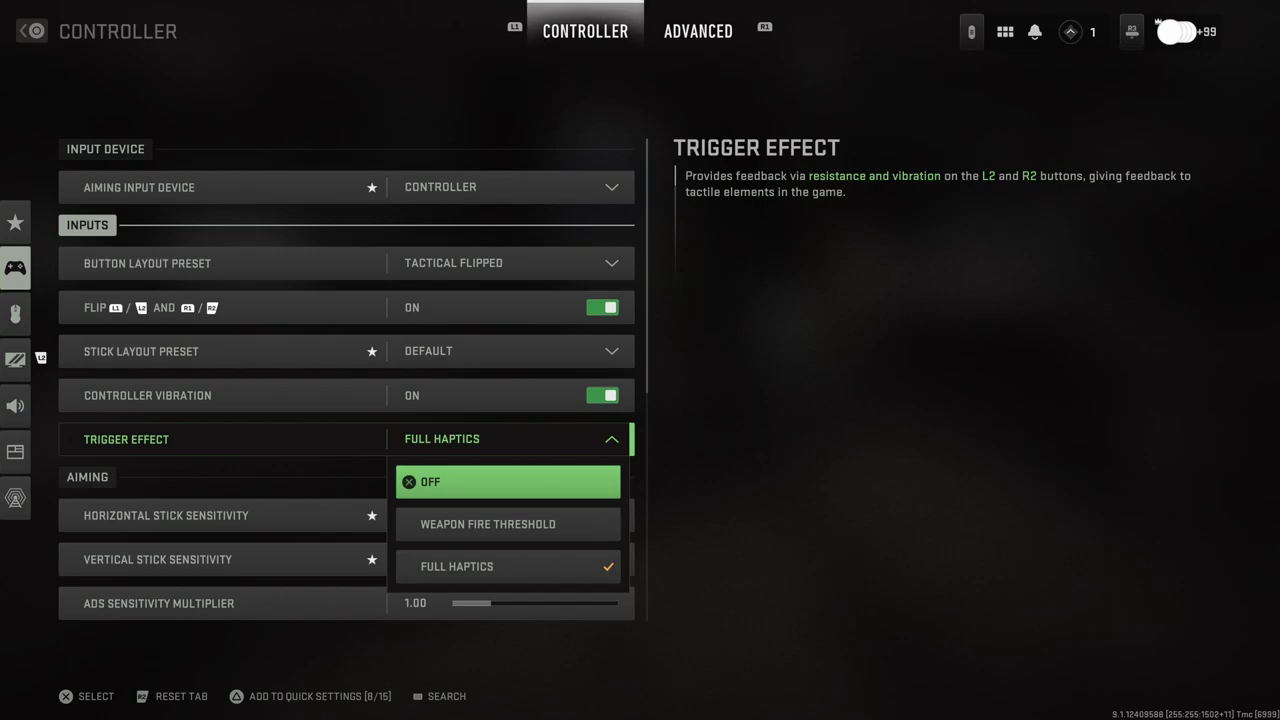
{"action": "key", "text": "Down"}
{"action": "key", "text": "Down"}
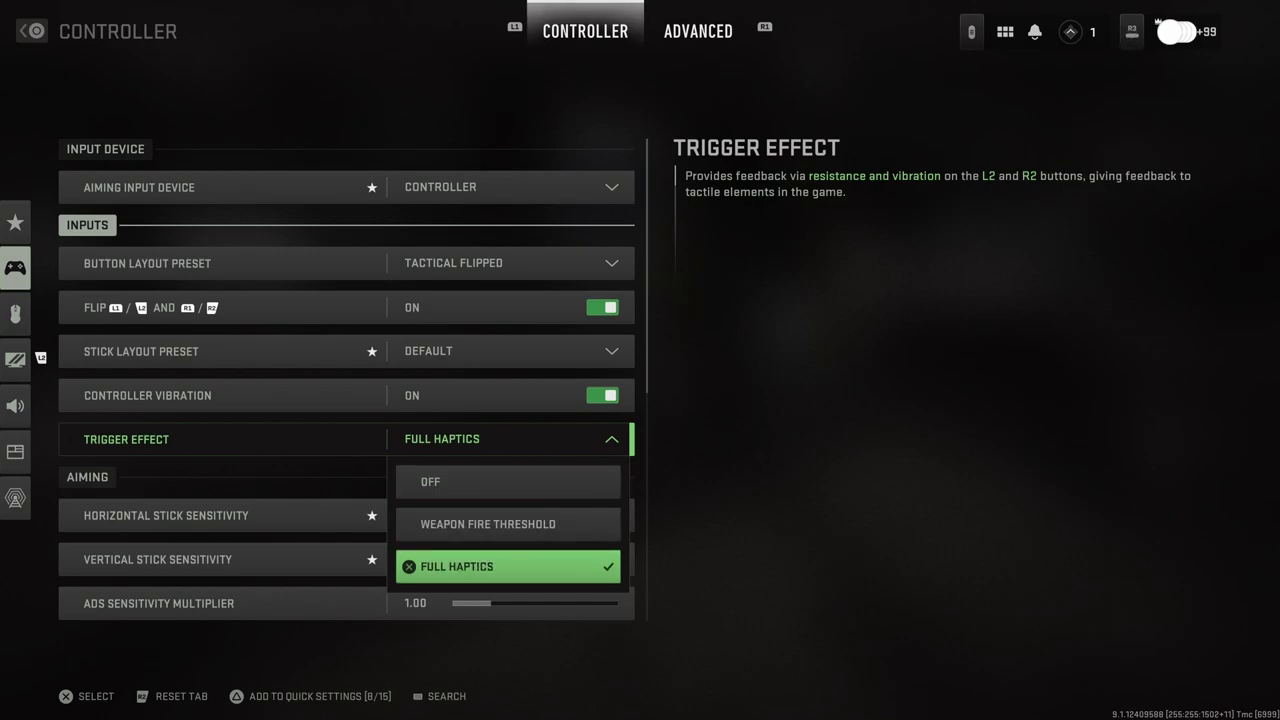
{"action": "key", "text": "Return"}
Set the horizontal stick sensitivity to 6.
{"action": "key", "text": "Down"}
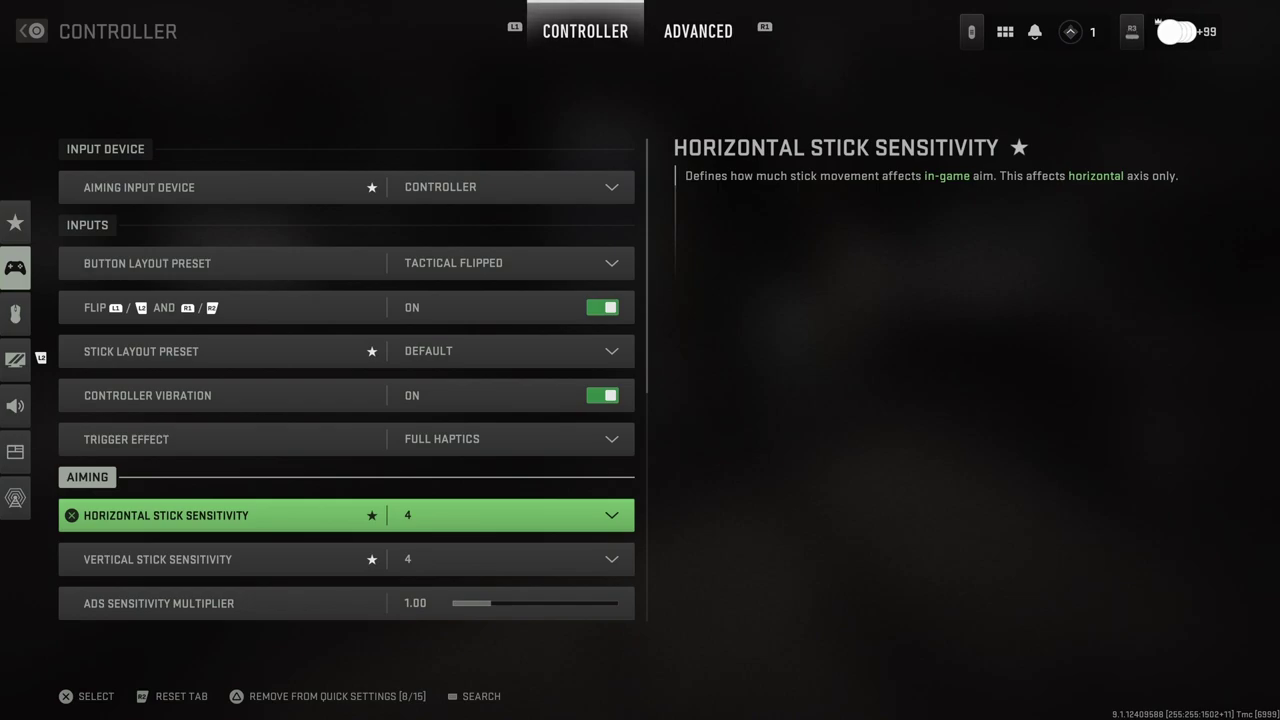
{"action": "key", "text": "Return"}
{"action": "key", "text": "Down"}
{"action": "key", "text": "Down"}
{"action": "key", "text": "Down"}
{"action": "key", "text": "Down"}
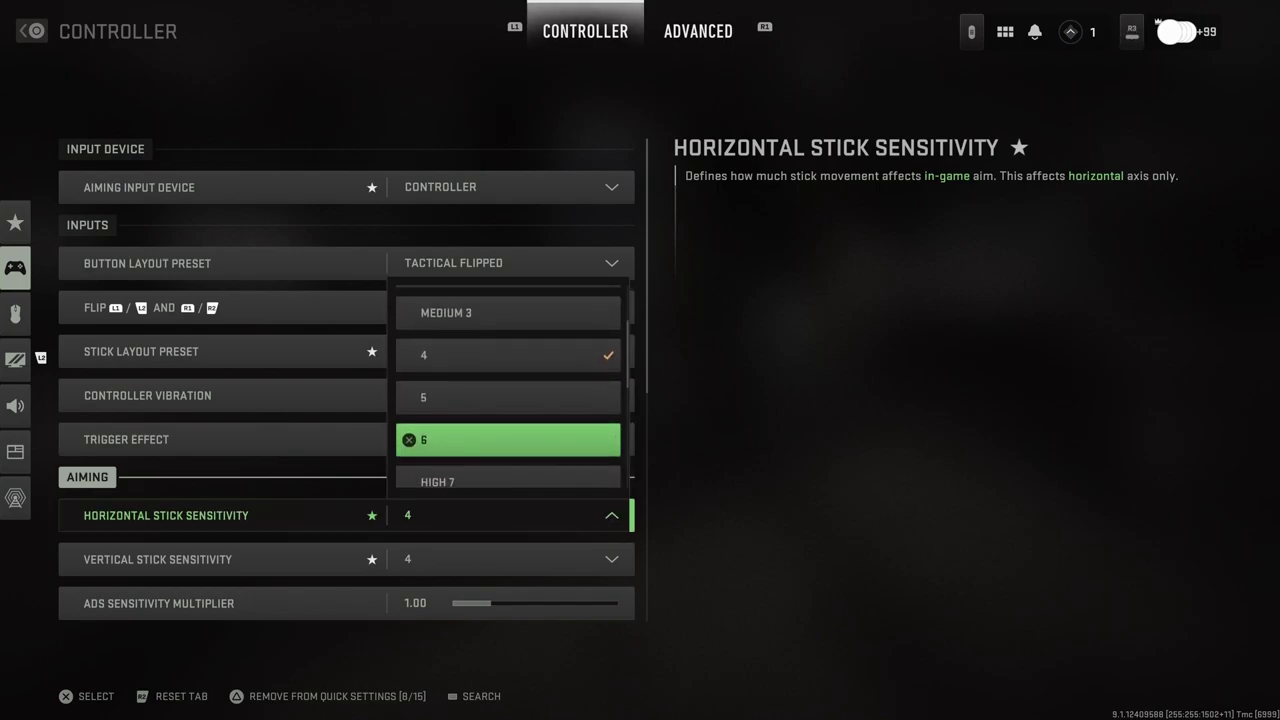
{"action": "key", "text": "Up"}
{"action": "key", "text": "Up"}
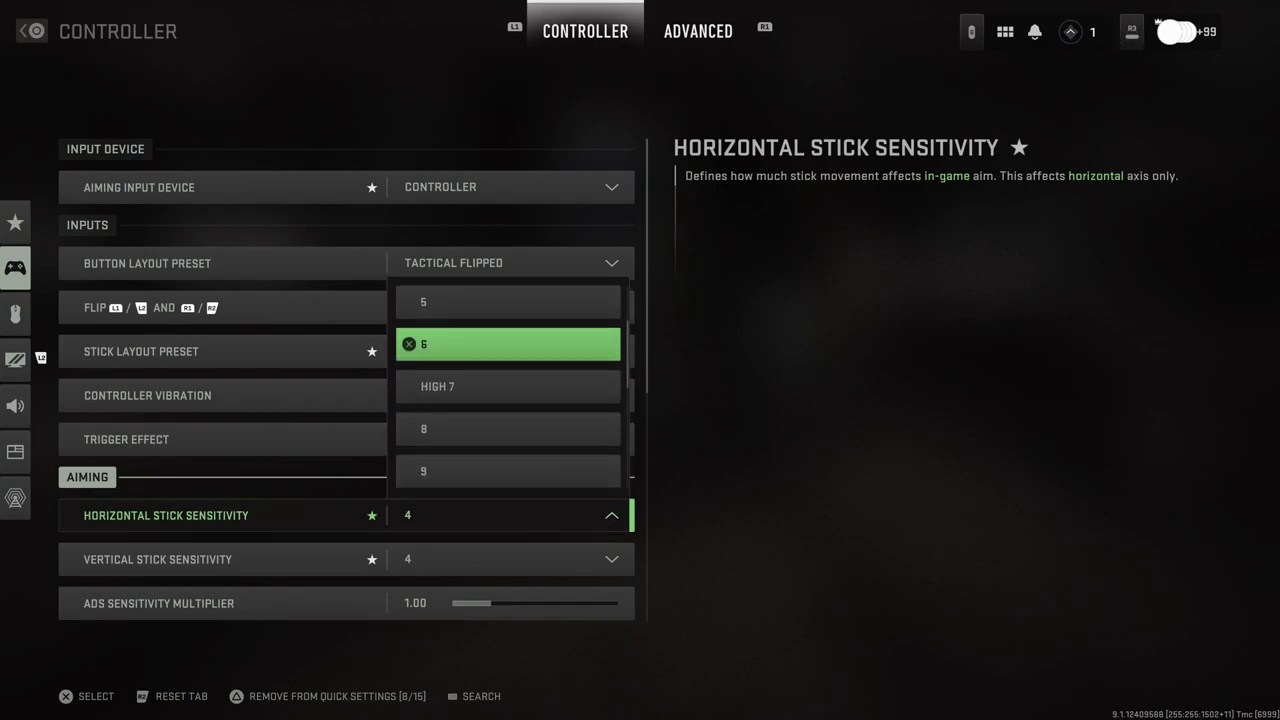
{"action": "key", "text": "Down"}
{"action": "key", "text": "Up"}
{"action": "key", "text": "Down"}
{"action": "key", "text": "Up"}
{"action": "key", "text": "Return"}
Set the vertical stick sensitivity to 6.
{"action": "key", "text": "Down"}
{"action": "key", "text": "Return"}
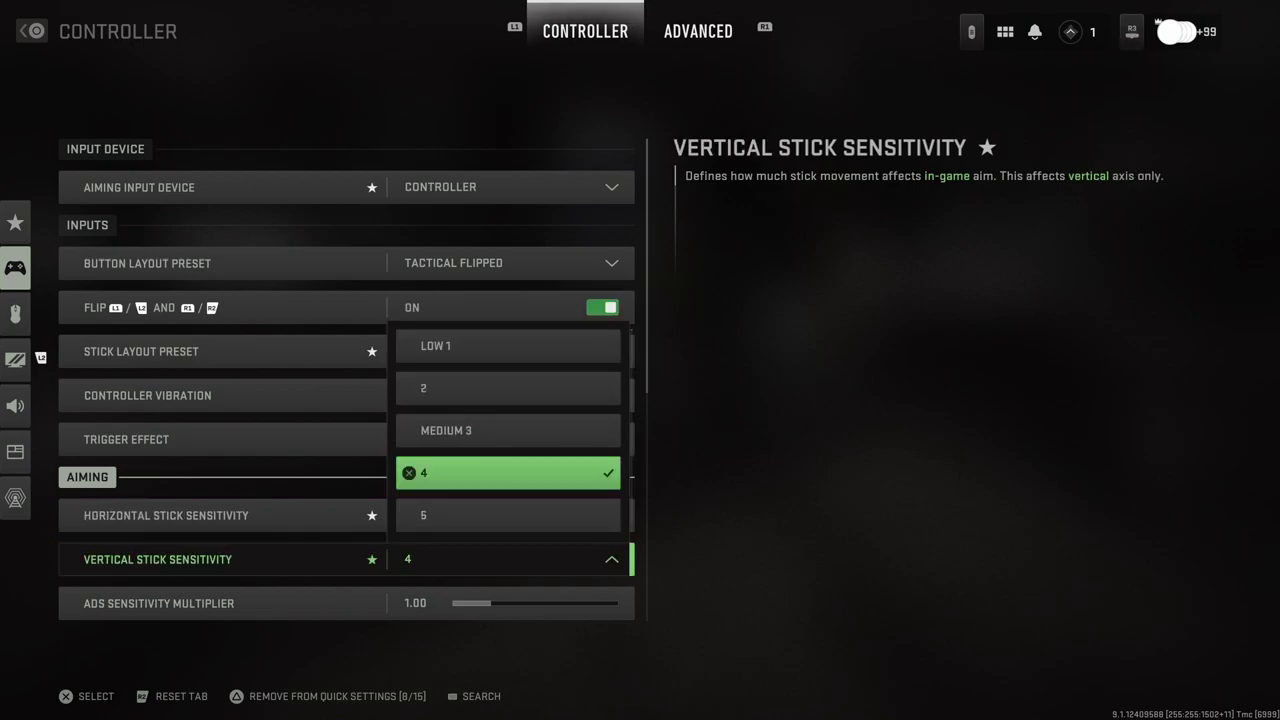
{"action": "key", "text": "Down"}
{"action": "key", "text": "Down"}
{"action": "key", "text": "Return"}
Examine the sensitivity multipliers, vertical aim axis and the gameplay behavior settings through Weapon Mount Activation.
{"action": "key", "text": "Down"}
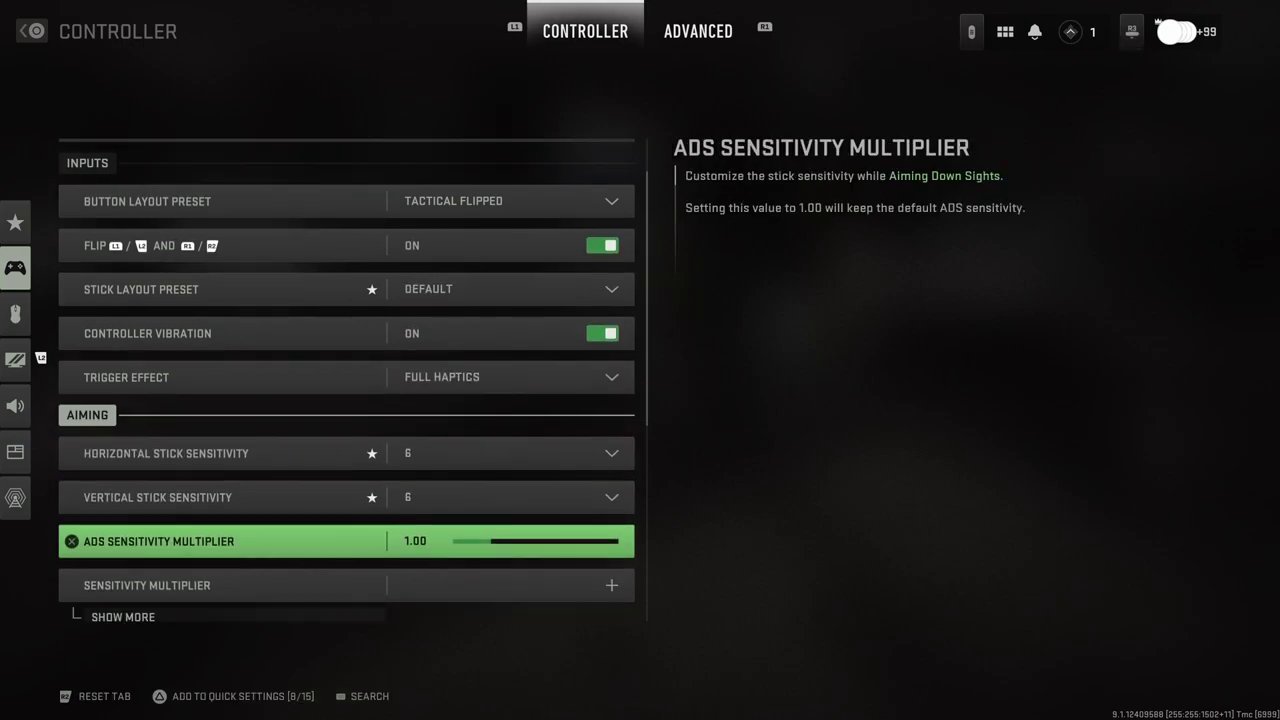
{"action": "key", "text": "Down"}
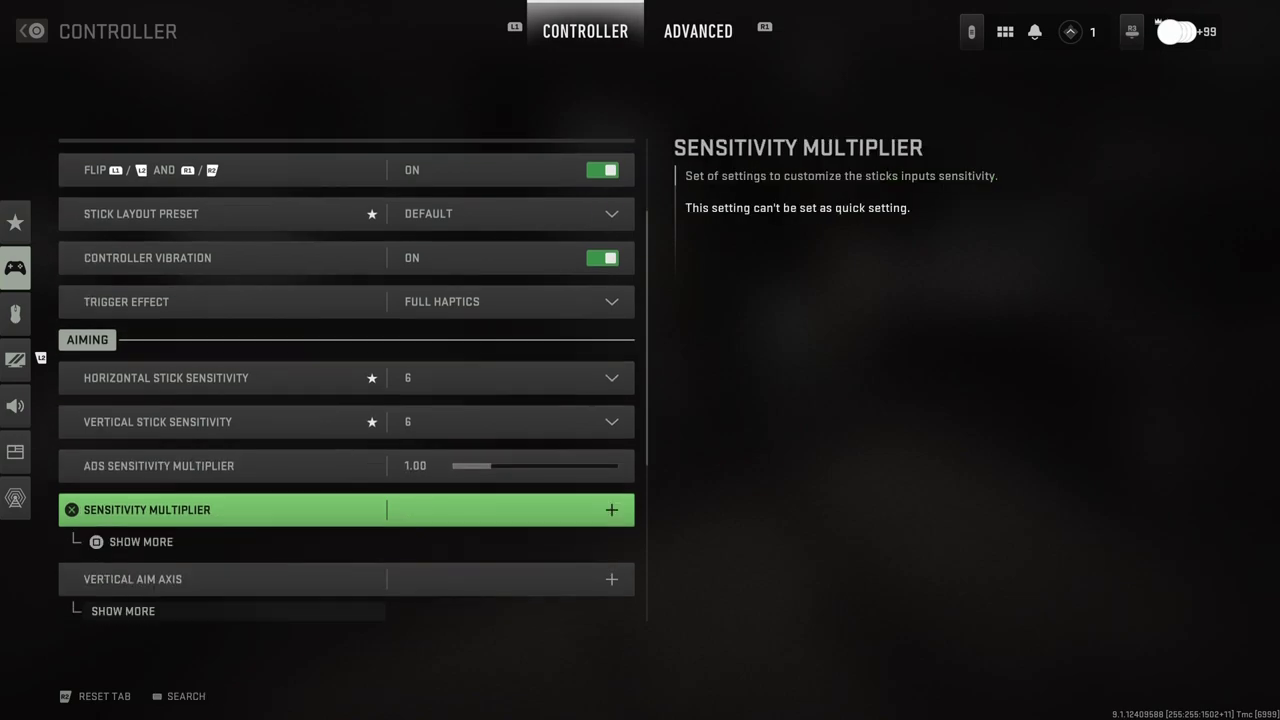
{"action": "key", "text": "Return"}
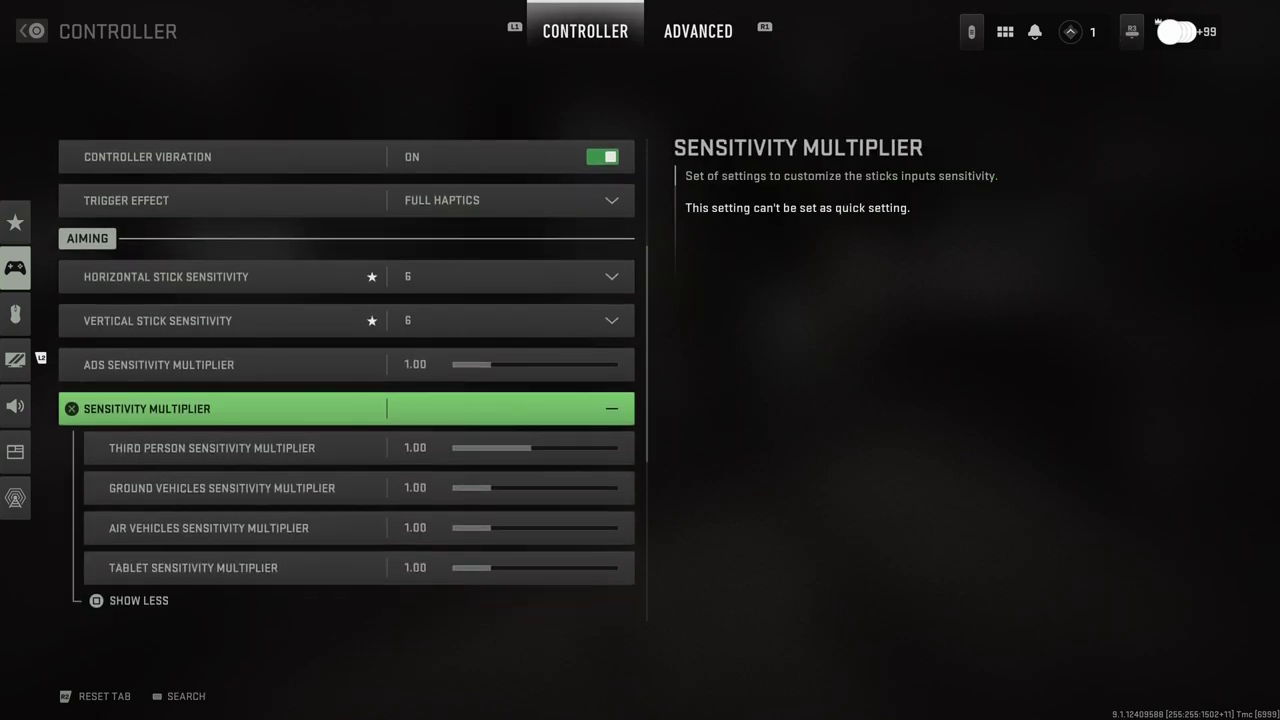
{"action": "key", "text": "Return"}
{"action": "key", "text": "Down"}
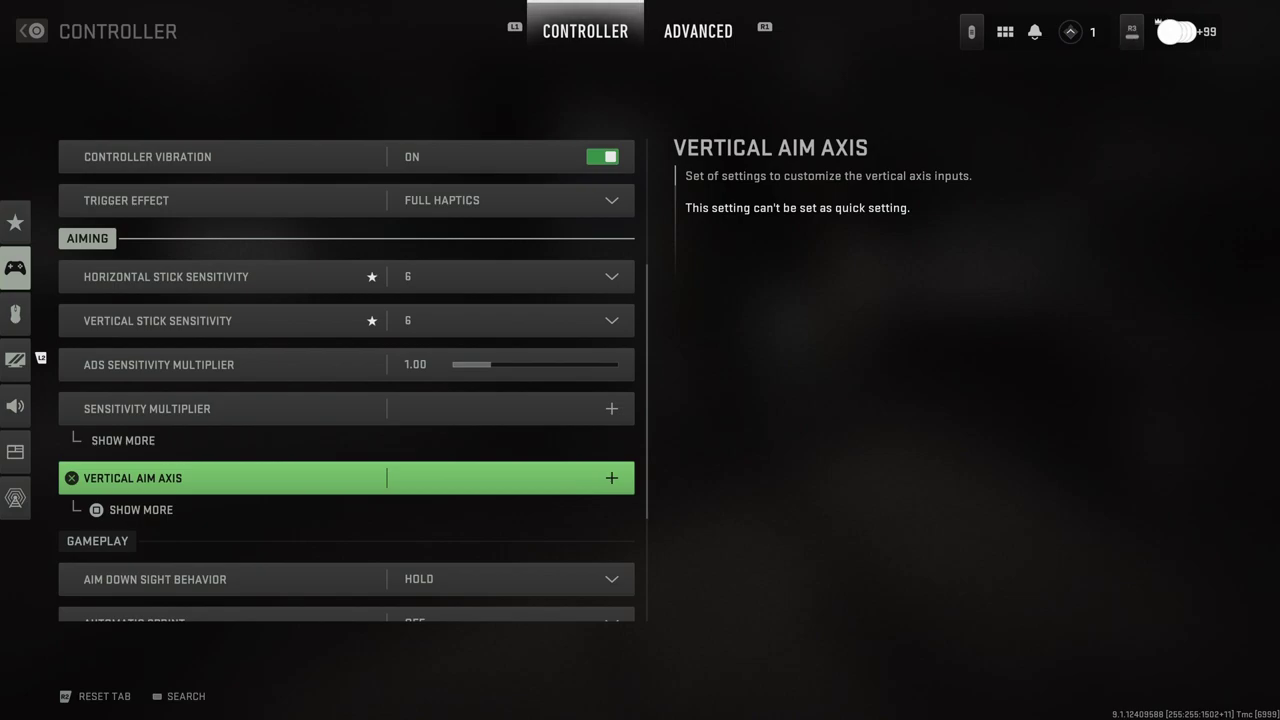
{"action": "key", "text": "Down"}
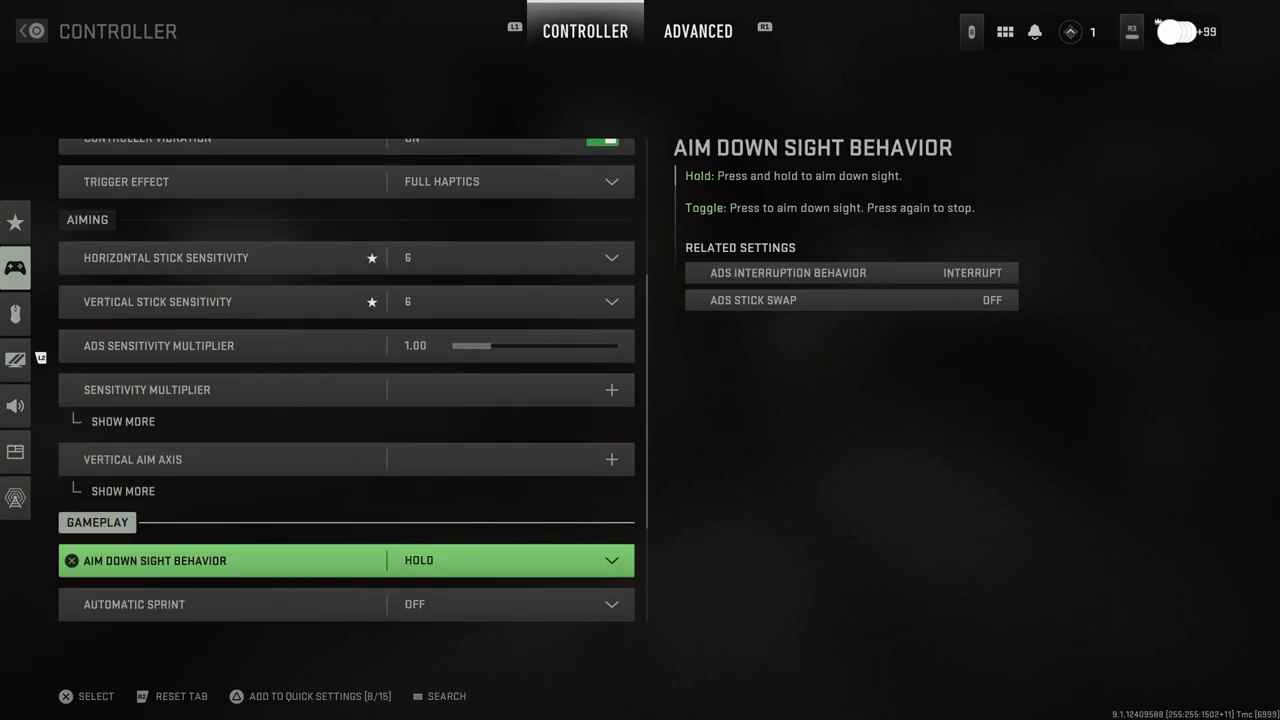
{"action": "key", "text": "Down"}
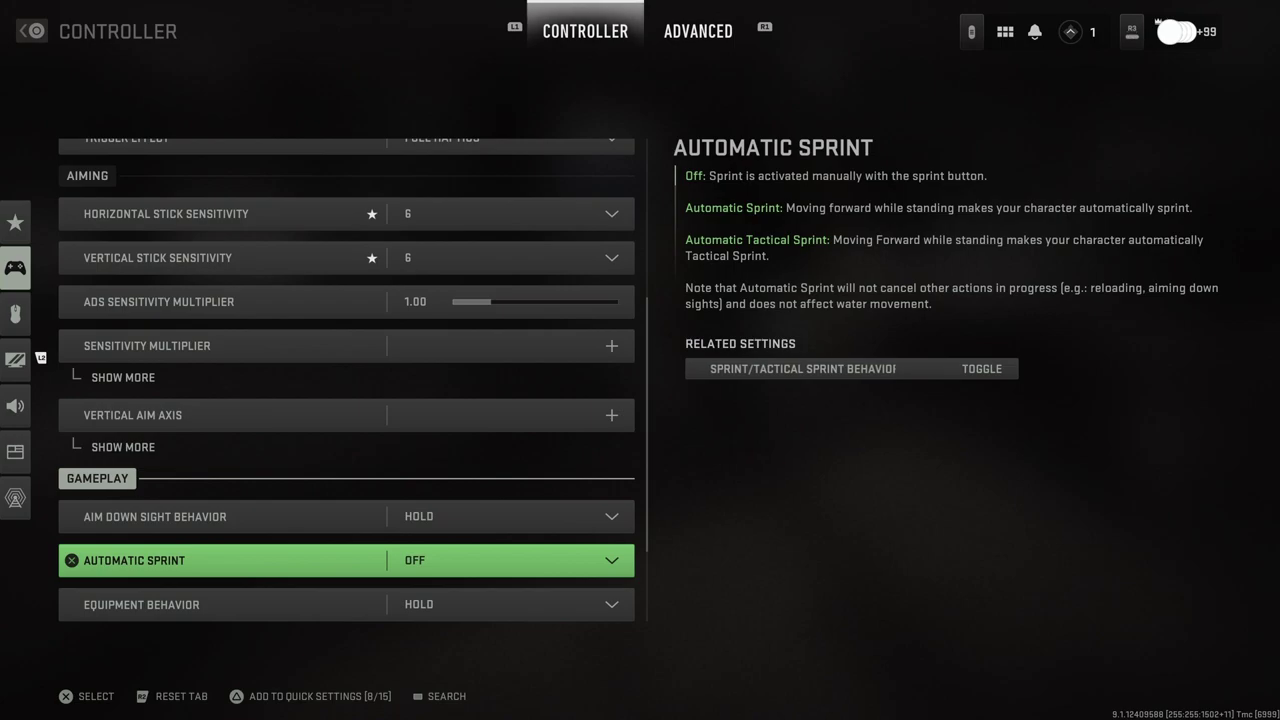
{"action": "key", "text": "Down"}
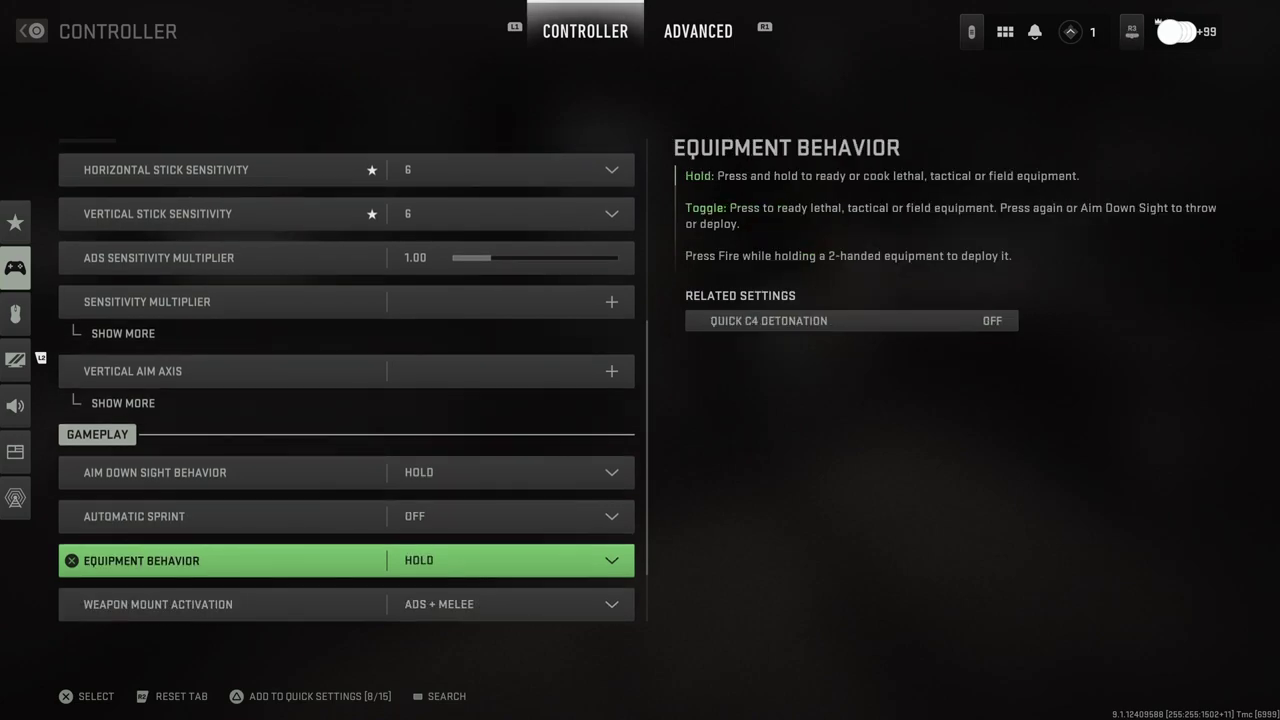
{"action": "key", "text": "Down"}
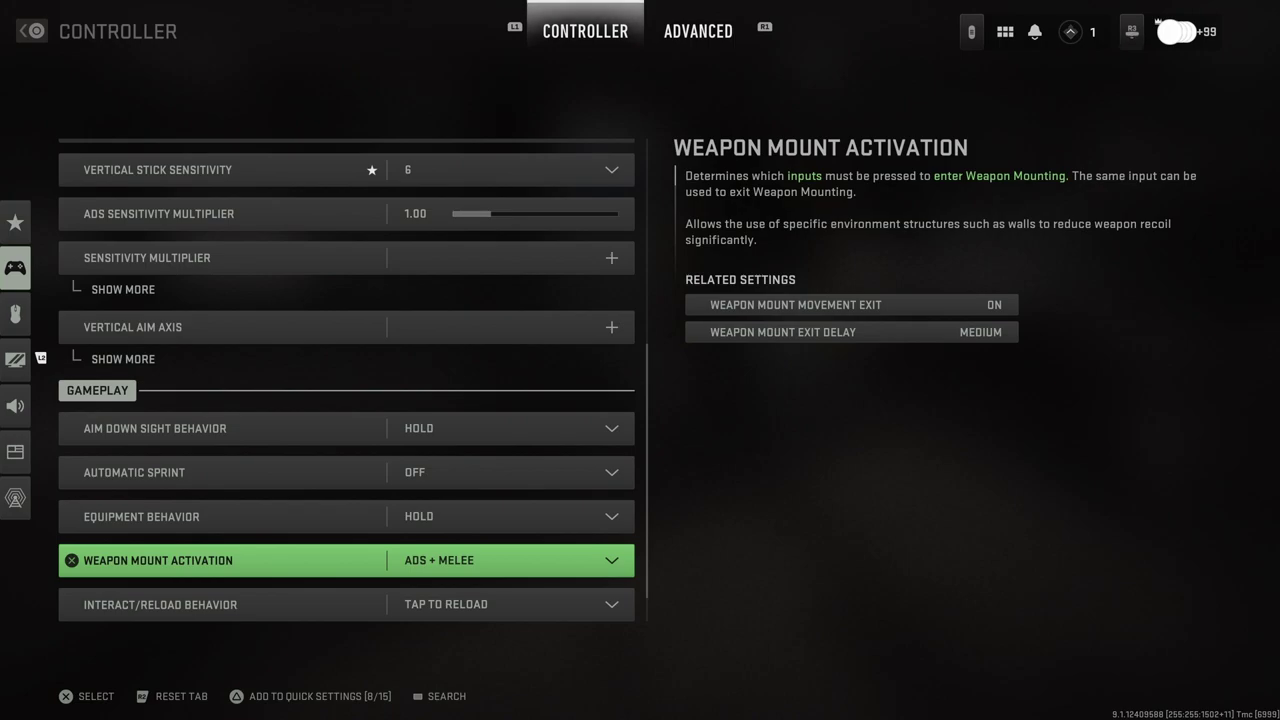
Set the Interact/Reload Behavior to Prioritize Interact.
{"action": "key", "text": "Down"}
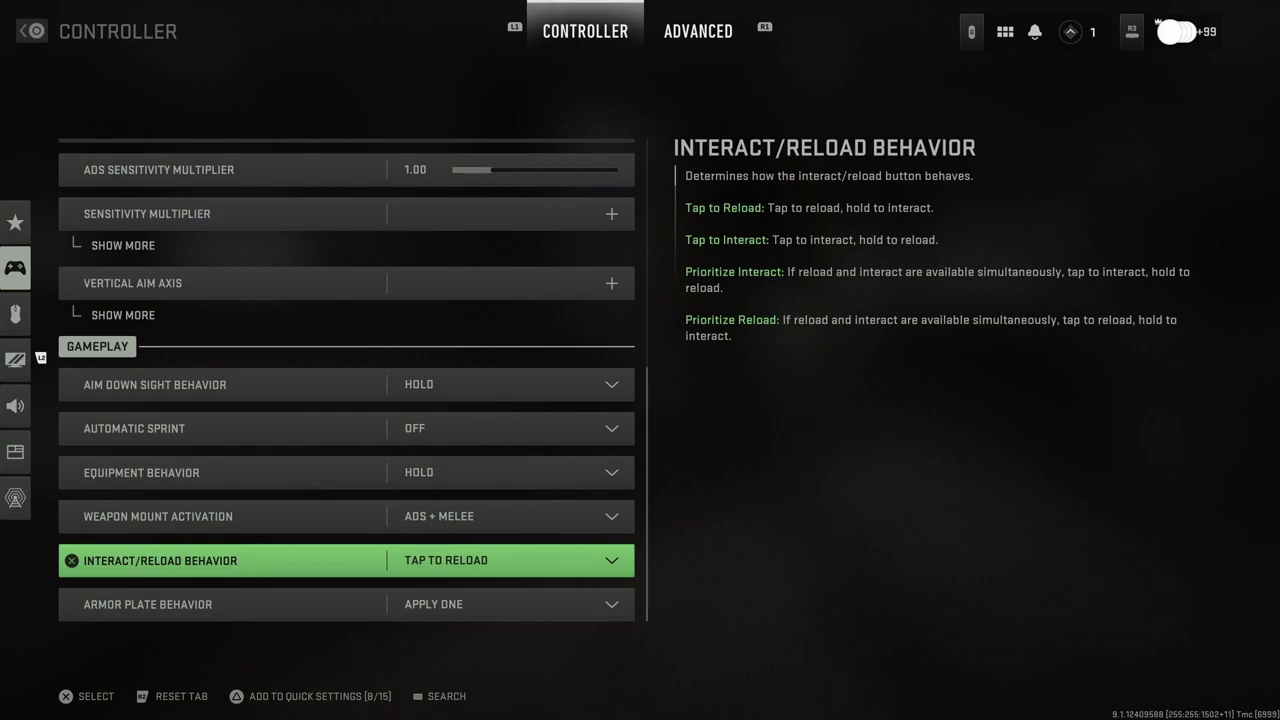
{"action": "key", "text": "Return"}
{"action": "key", "text": "Down"}
{"action": "key", "text": "Down"}
{"action": "key", "text": "Down"}
{"action": "key", "text": "Up"}
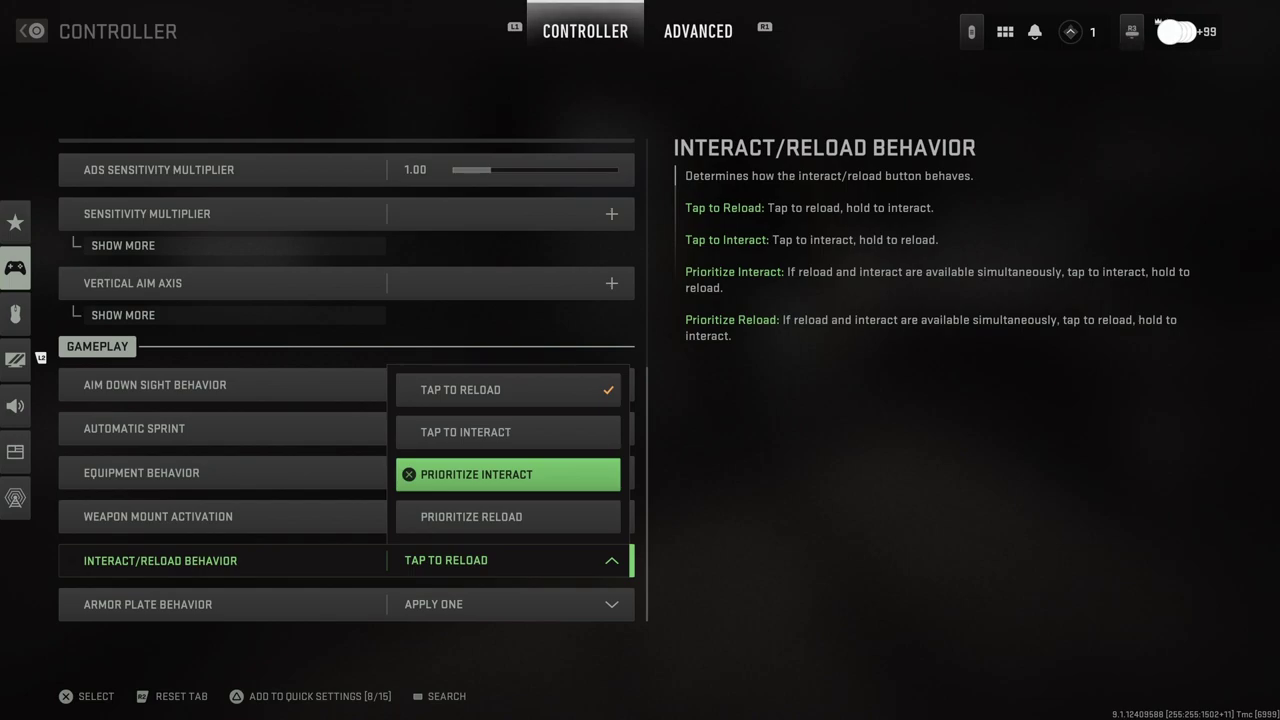
{"action": "key", "text": "Return"}
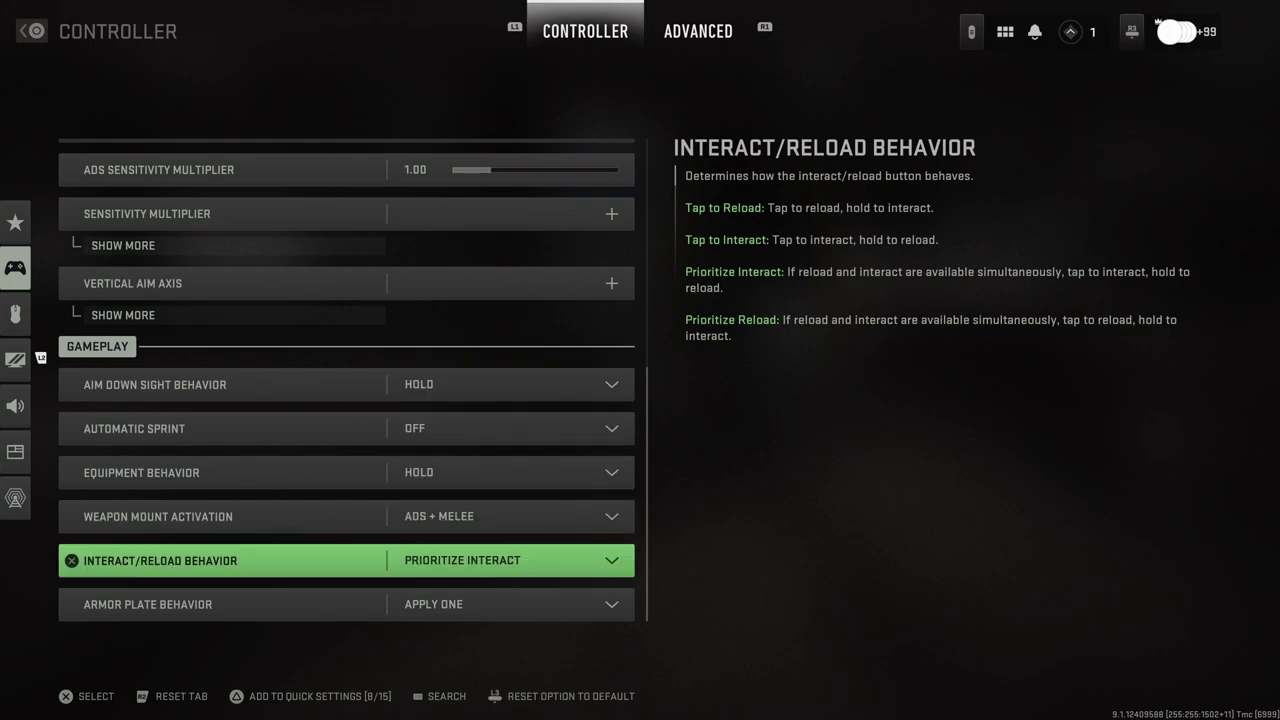
Set the Armor Plate Behavior to Apply All.
{"action": "key", "text": "Down"}
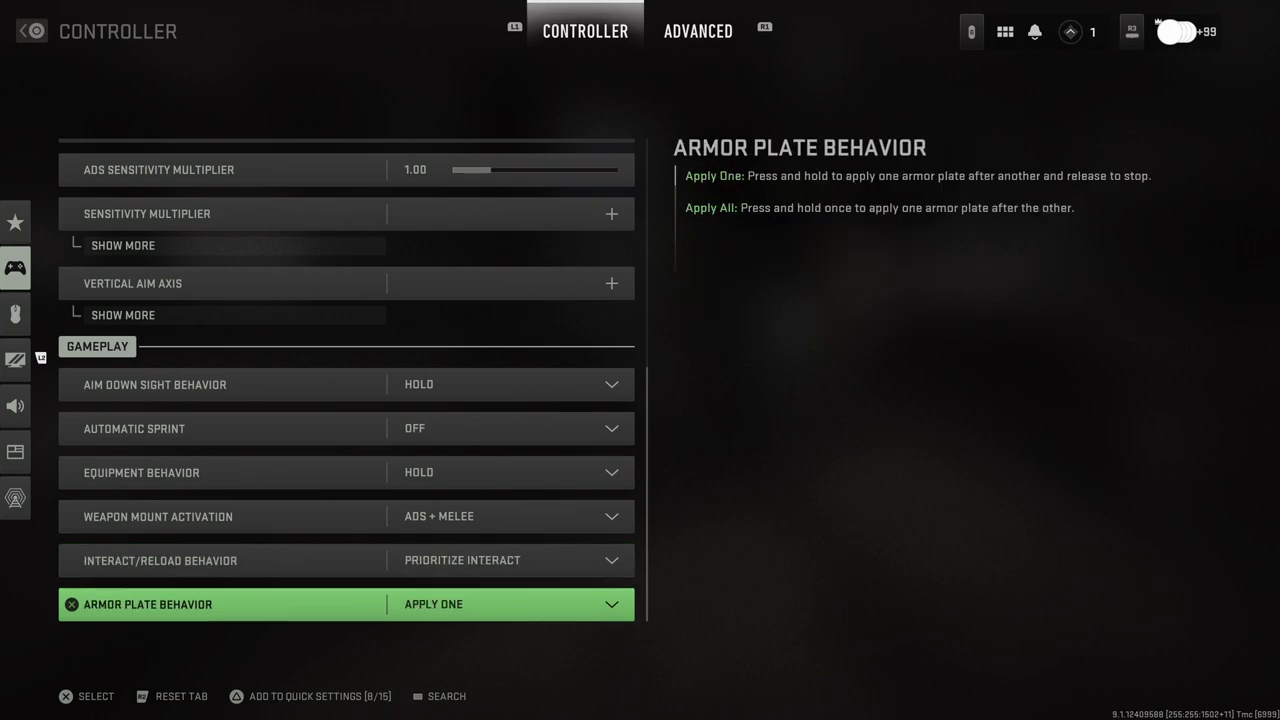
{"action": "key", "text": "Return"}
{"action": "key", "text": "Down"}
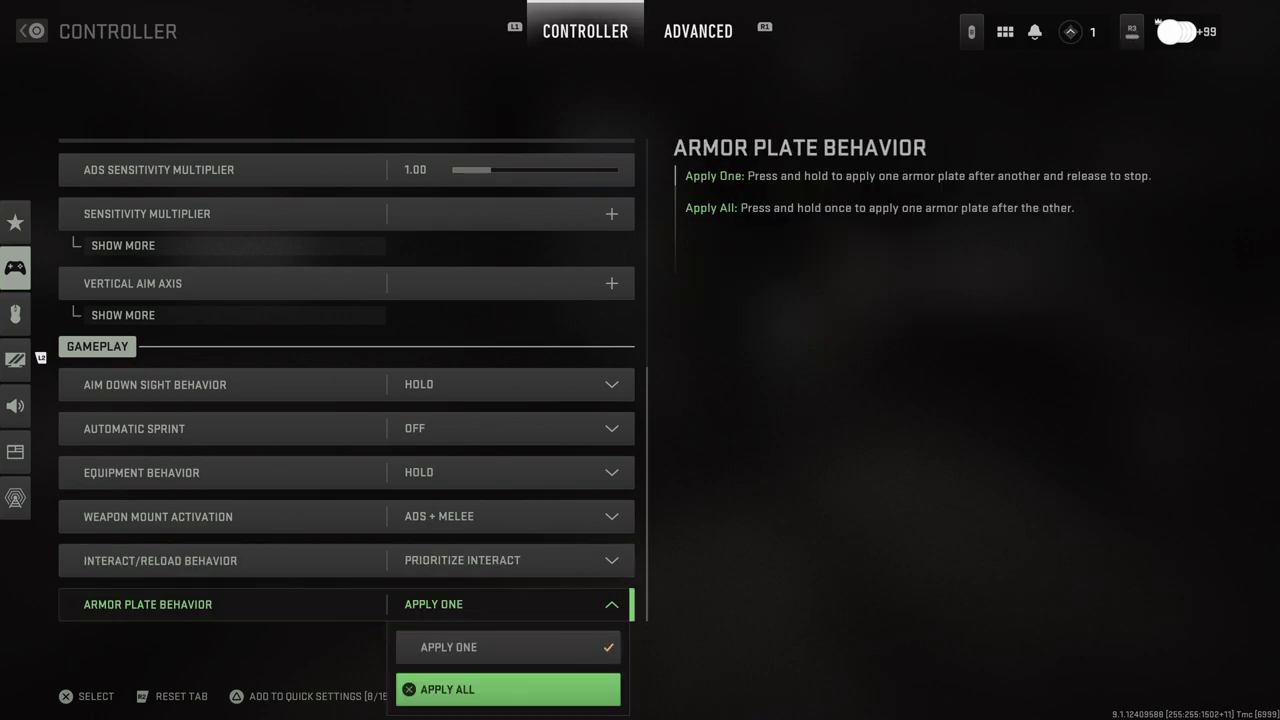
{"action": "key", "text": "Return"}
Switch from the Controller settings to the Graphics settings page.
{"action": "key", "text": "Down"}
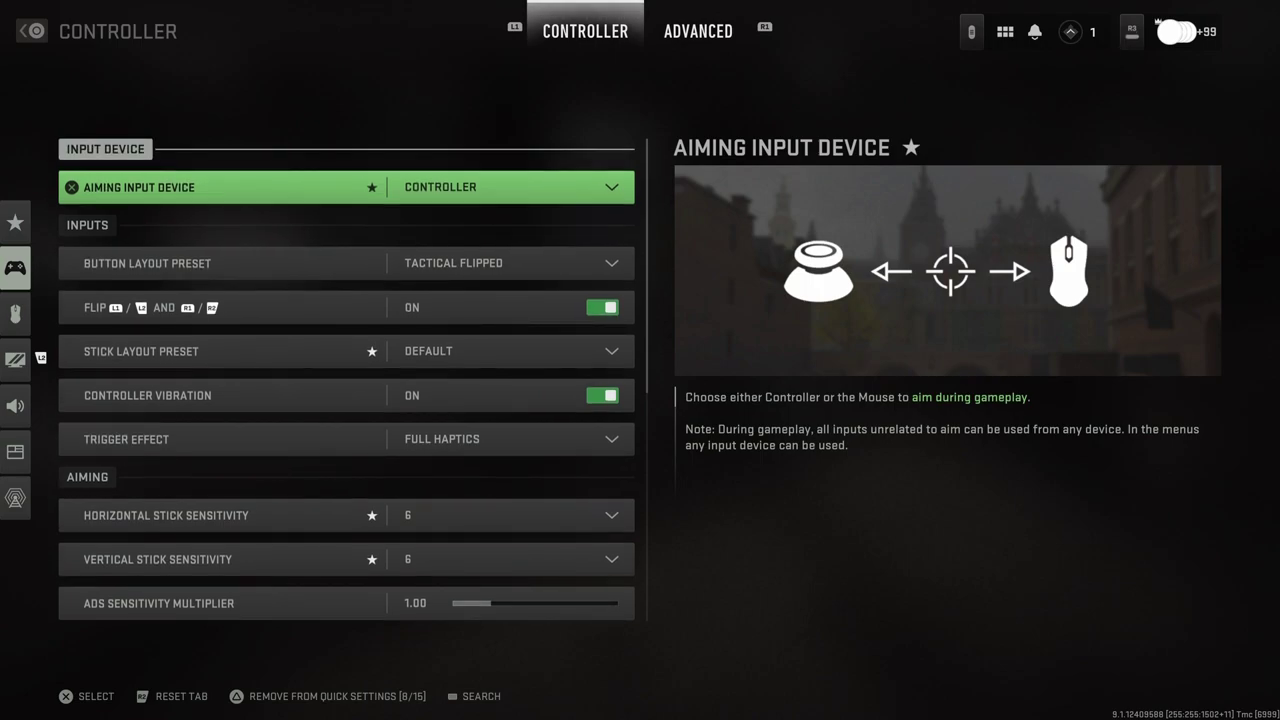
{"action": "key", "text": "Down"}
{"action": "key", "text": "Left"}
{"action": "key", "text": "Down"}
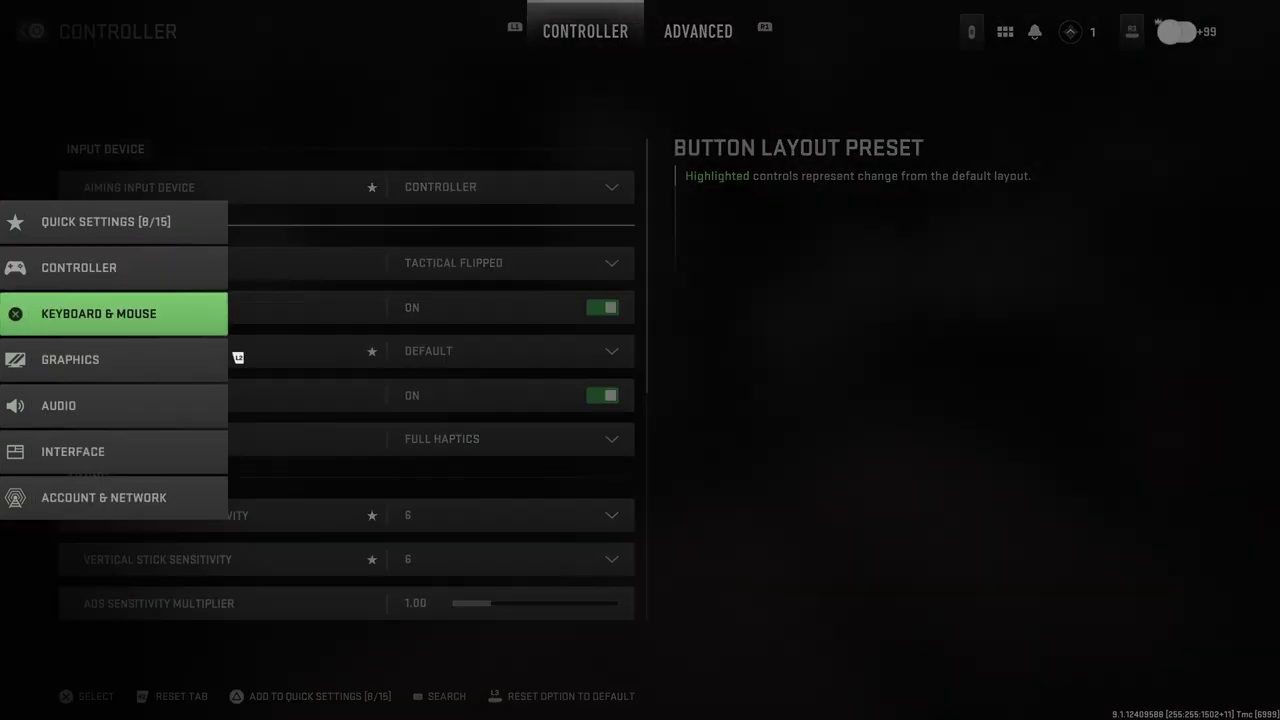
{"action": "key", "text": "Down"}
{"action": "key", "text": "Return"}
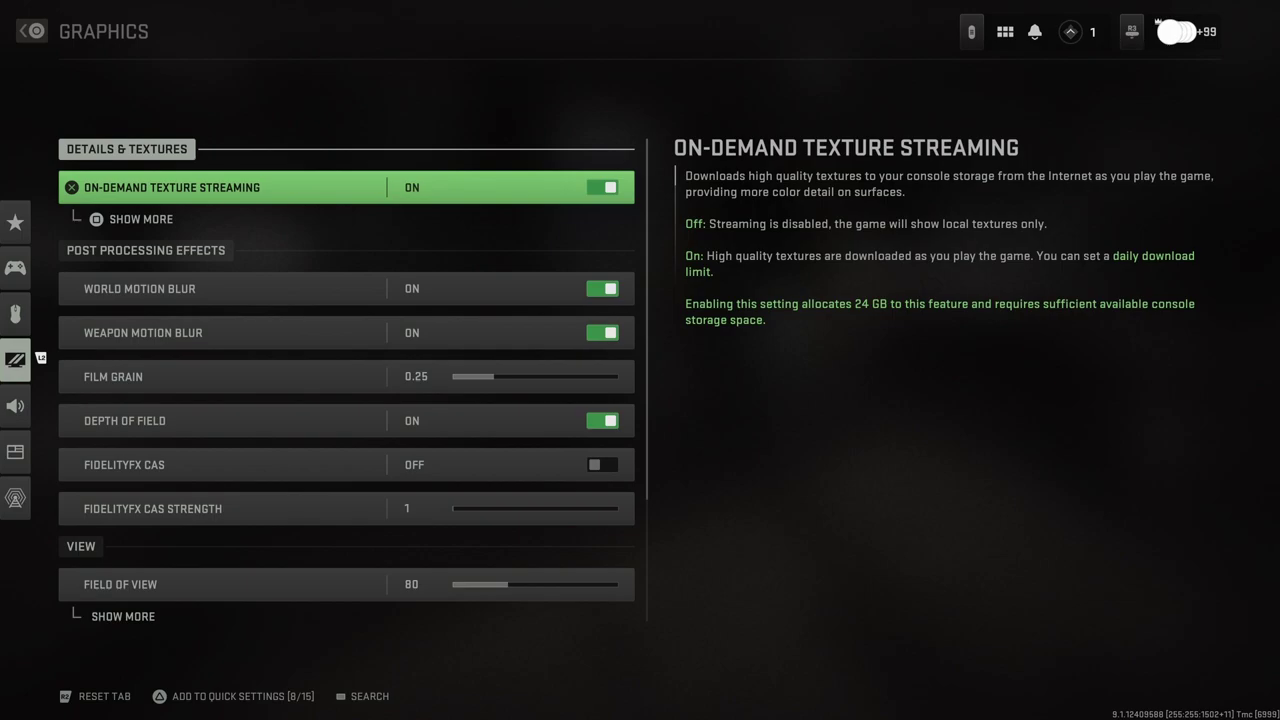
Turn off On-Demand Texture Streaming and World Motion Blur.
{"action": "key", "text": "Down"}
{"action": "key", "text": "Up"}
{"action": "key", "text": "Return"}
{"action": "key", "text": "Up"}
{"action": "key", "text": "Return"}
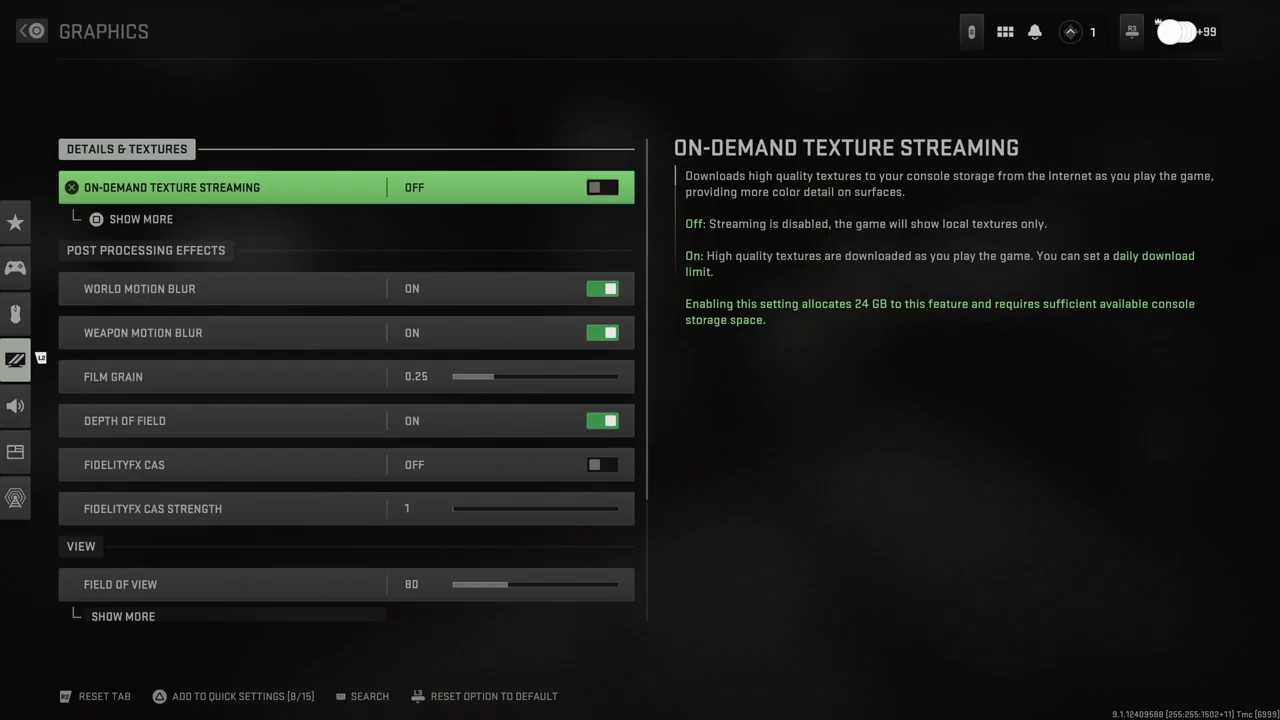
{"action": "key", "text": "Down"}
{"action": "key", "text": "Return"}
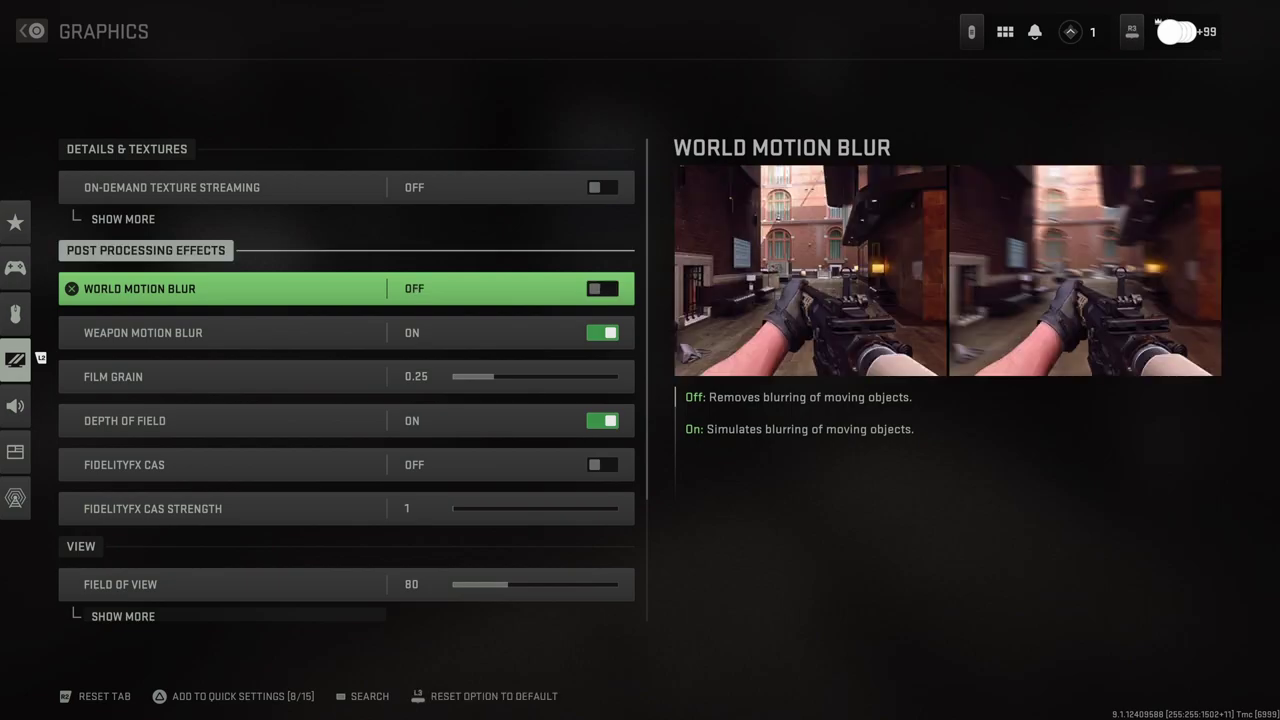
Turn off Weapon Motion Blur and reduce Film Grain to 0.00.
{"action": "key", "text": "Down"}
{"action": "key", "text": "Return"}
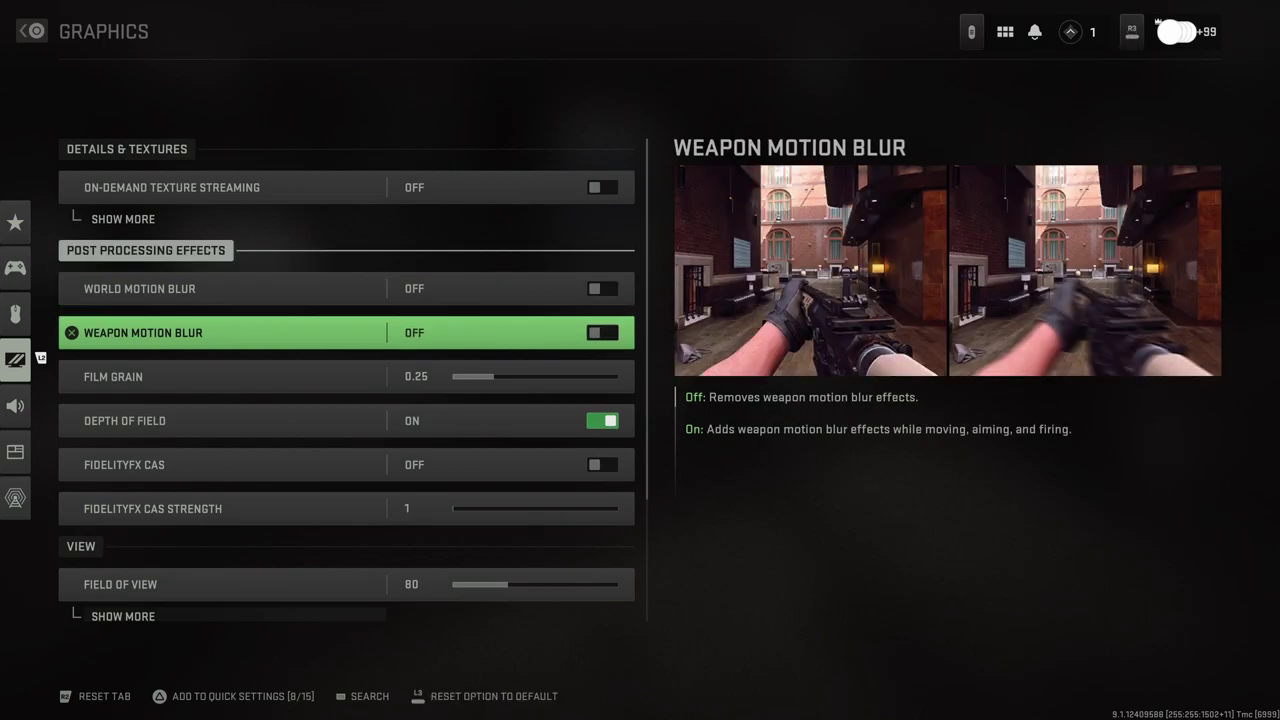
{"action": "key", "text": "Down"}
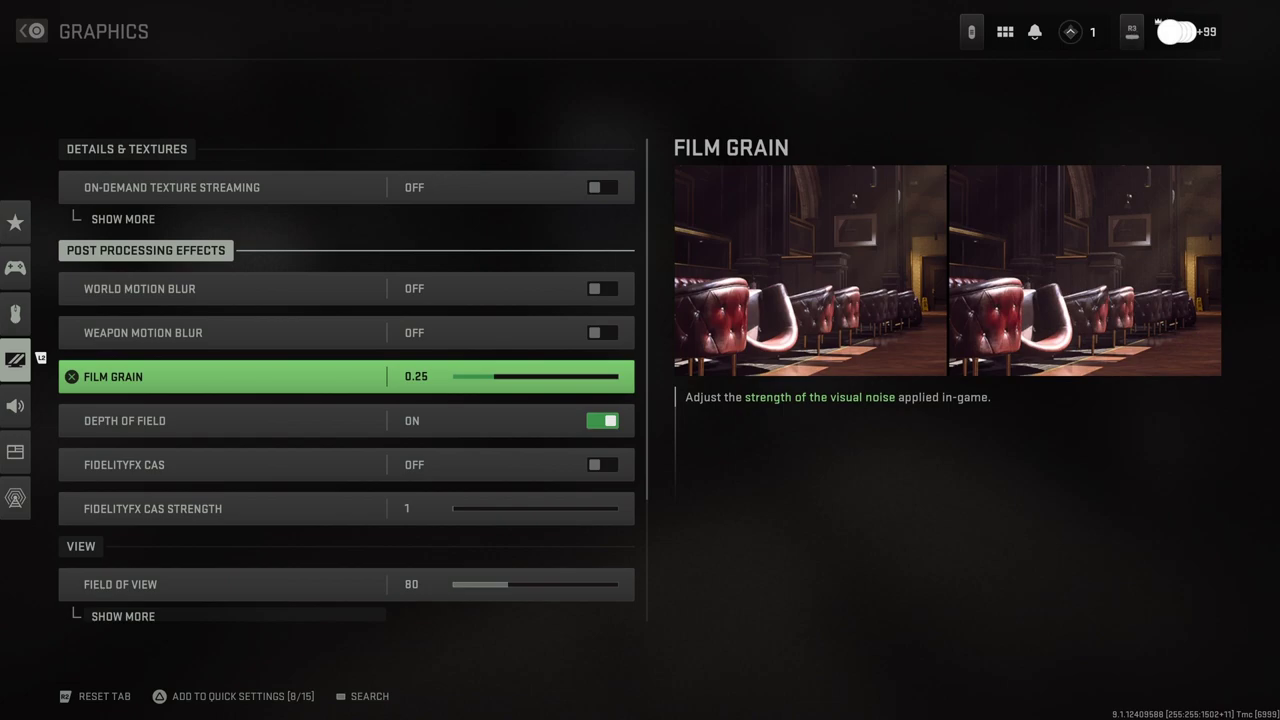
{"action": "key", "text": "Left"}
{"action": "key", "text": "Left"}
{"action": "key", "text": "Left"}
{"action": "key", "text": "Left"}
{"action": "key", "text": "Left"}
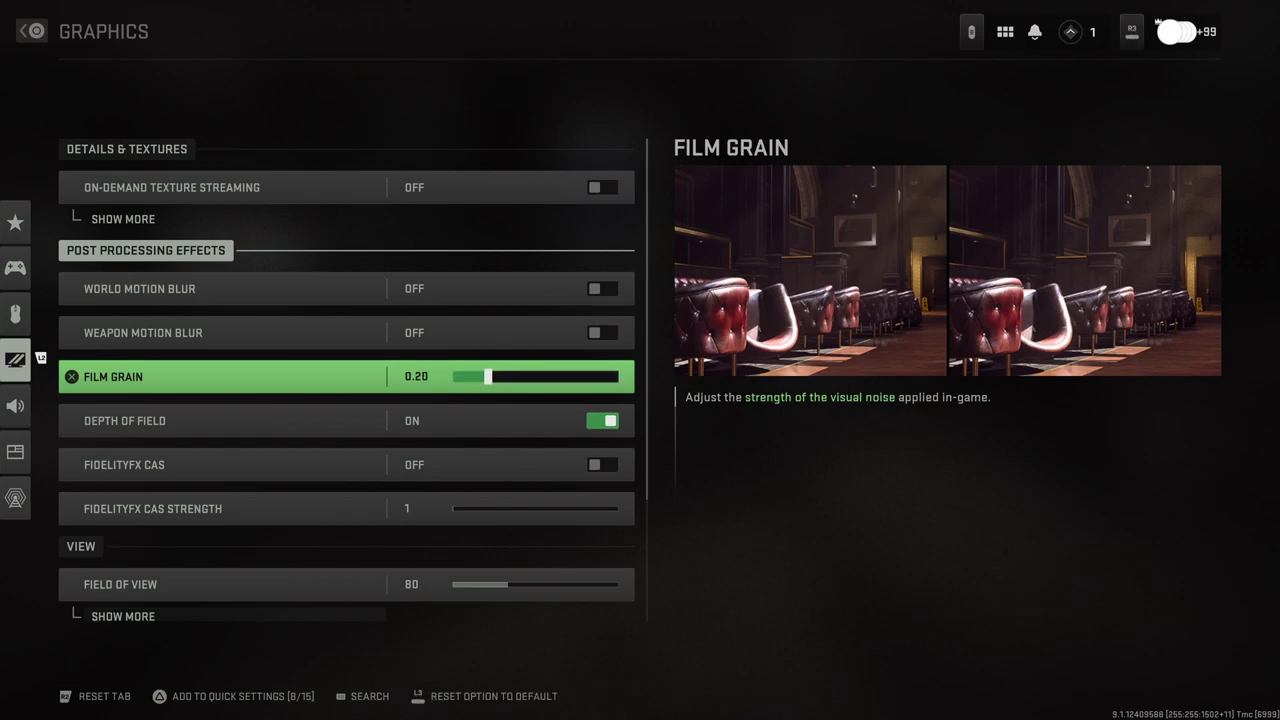
Turn off Depth of Field and enable FidelityFX CAS.
{"action": "key", "text": "Down"}
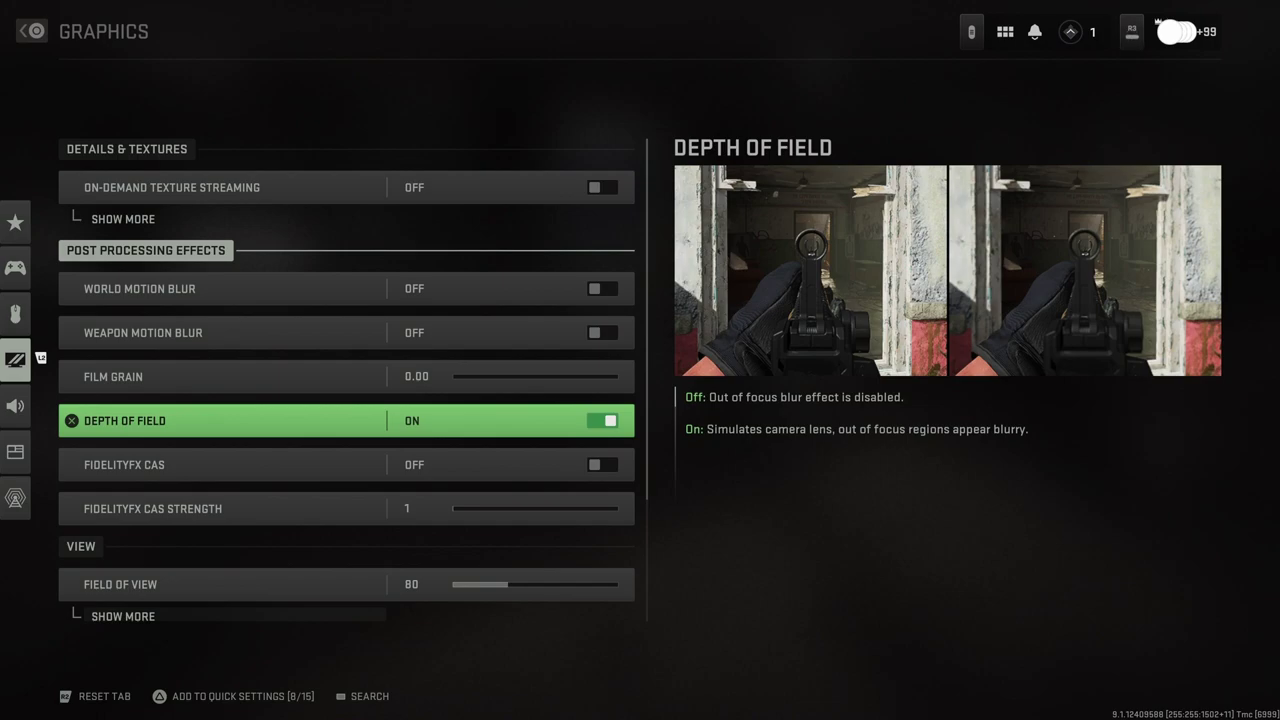
{"action": "key", "text": "Return"}
{"action": "key", "text": "Down"}
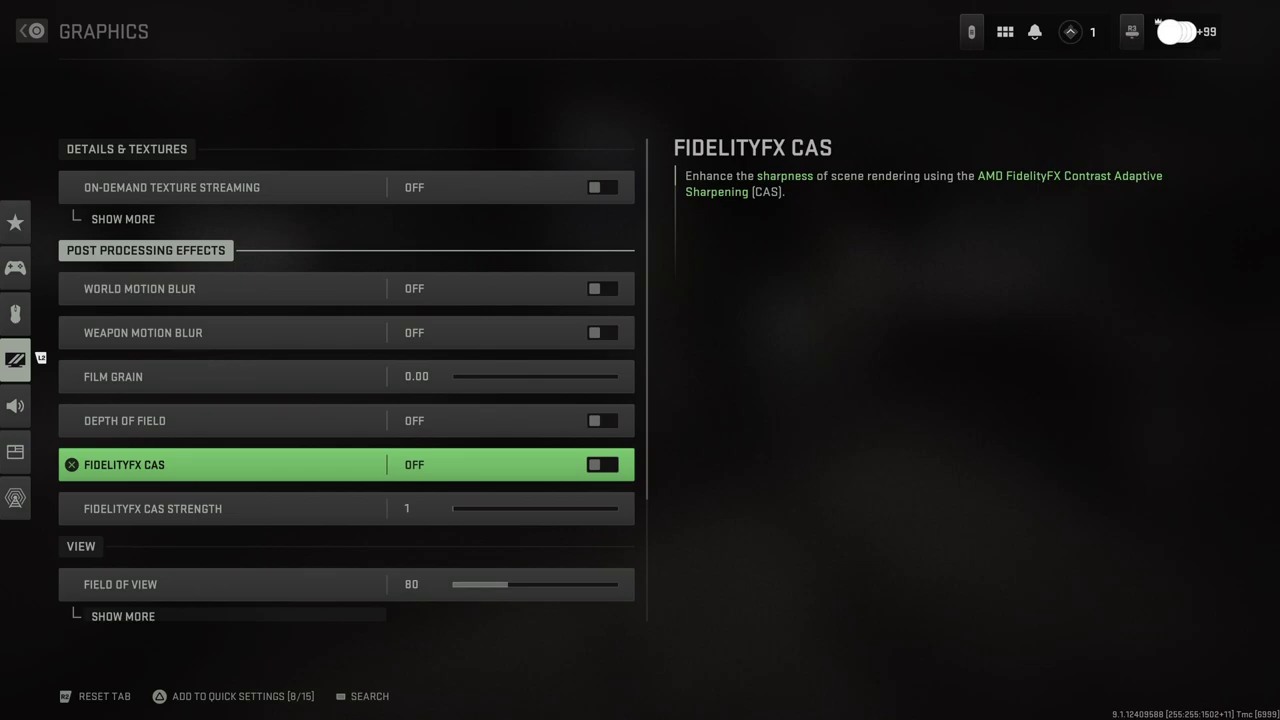
{"action": "key", "text": "Return"}
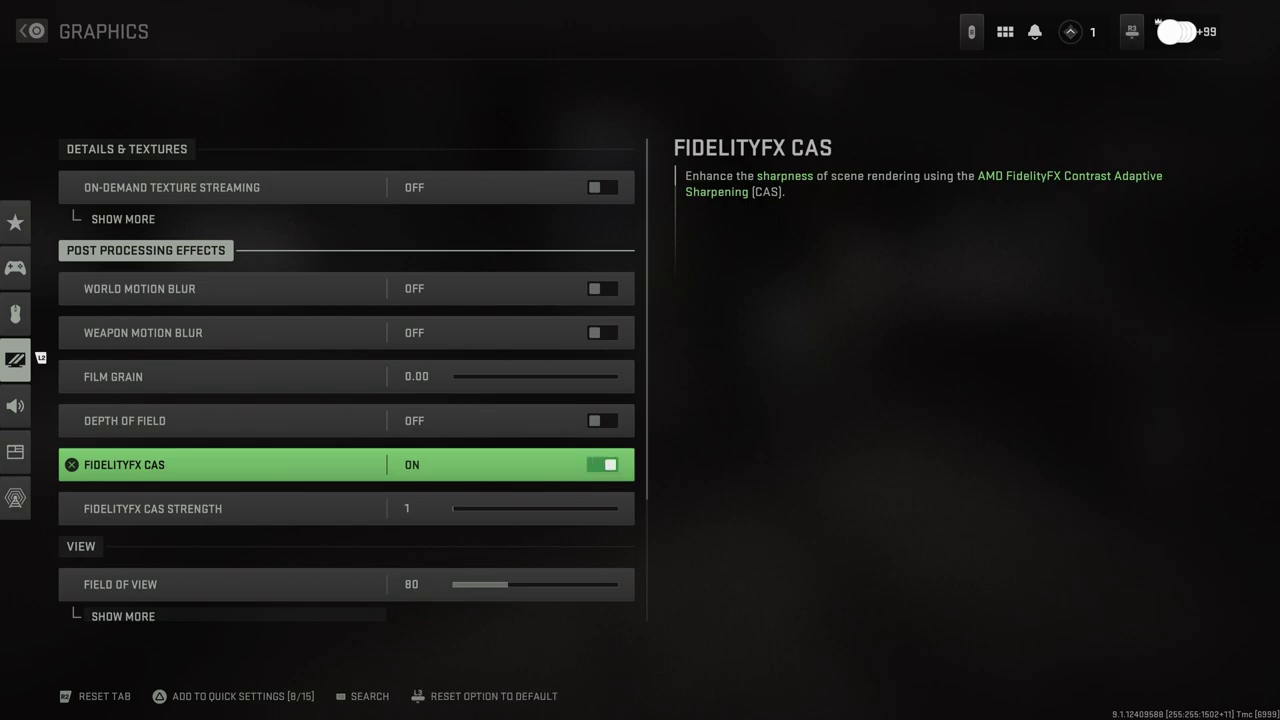
{"action": "key", "text": "Down"}
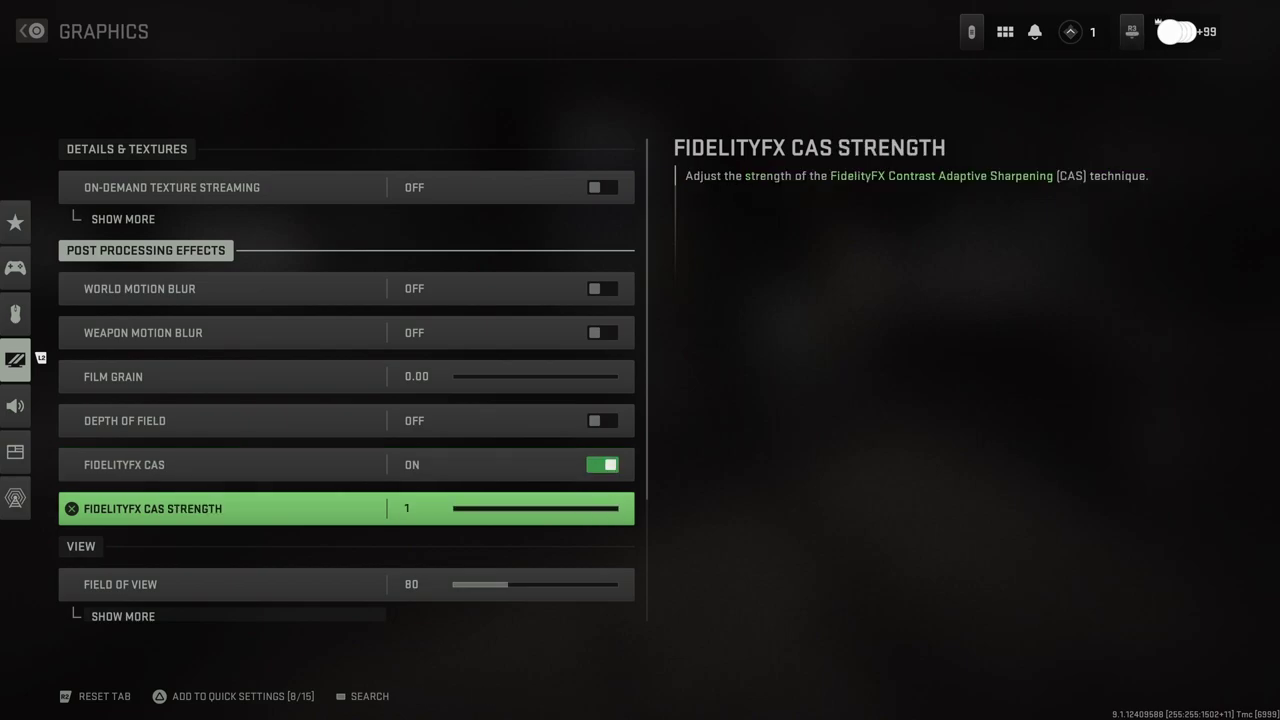
Set the first-person Field of View to 105.
{"action": "key", "text": "Down"}
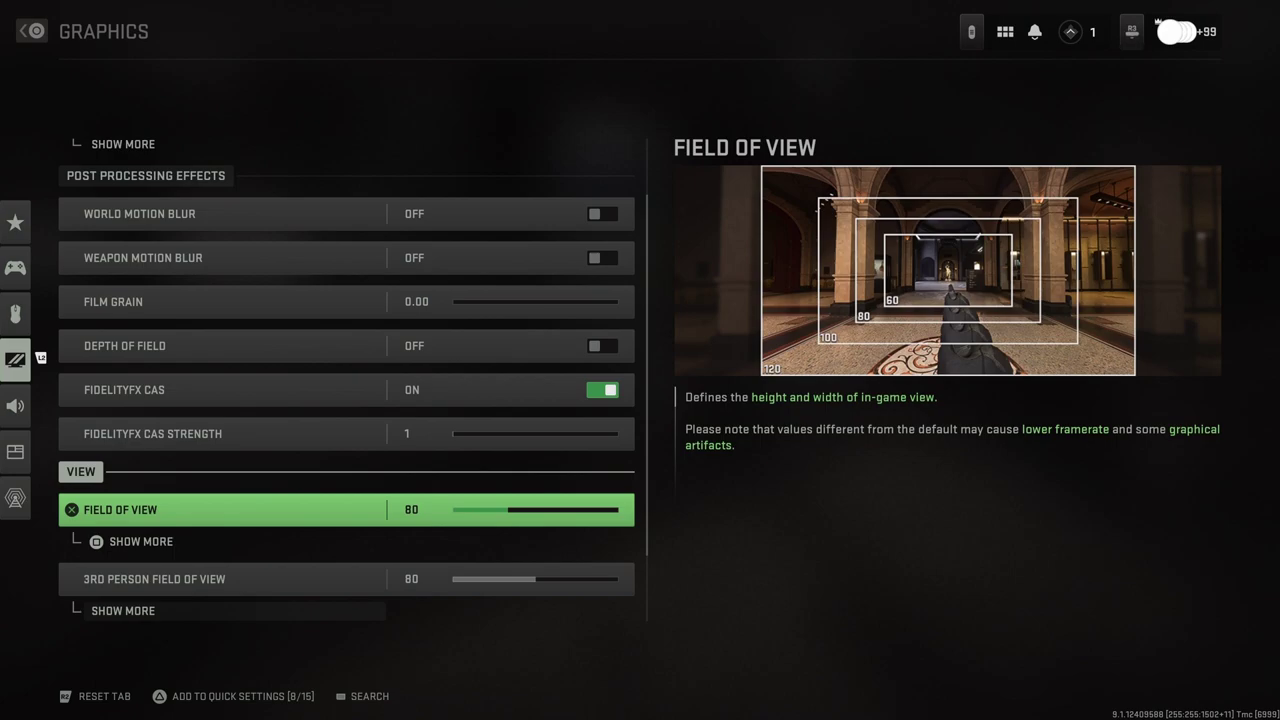
{"action": "key", "text": "Right"}
{"action": "key", "text": "Right"}
{"action": "key", "text": "Right"}
{"action": "key", "text": "Right"}
{"action": "key", "text": "Right"}
{"action": "key", "text": "Right"}
{"action": "key", "text": "Right"}
{"action": "key", "text": "Right"}
{"action": "key", "text": "Right"}
{"action": "key", "text": "Right"}
{"action": "key", "text": "Right"}
{"action": "key", "text": "Right"}
{"action": "key", "text": "Right"}
{"action": "key", "text": "Right"}
{"action": "key", "text": "Right"}
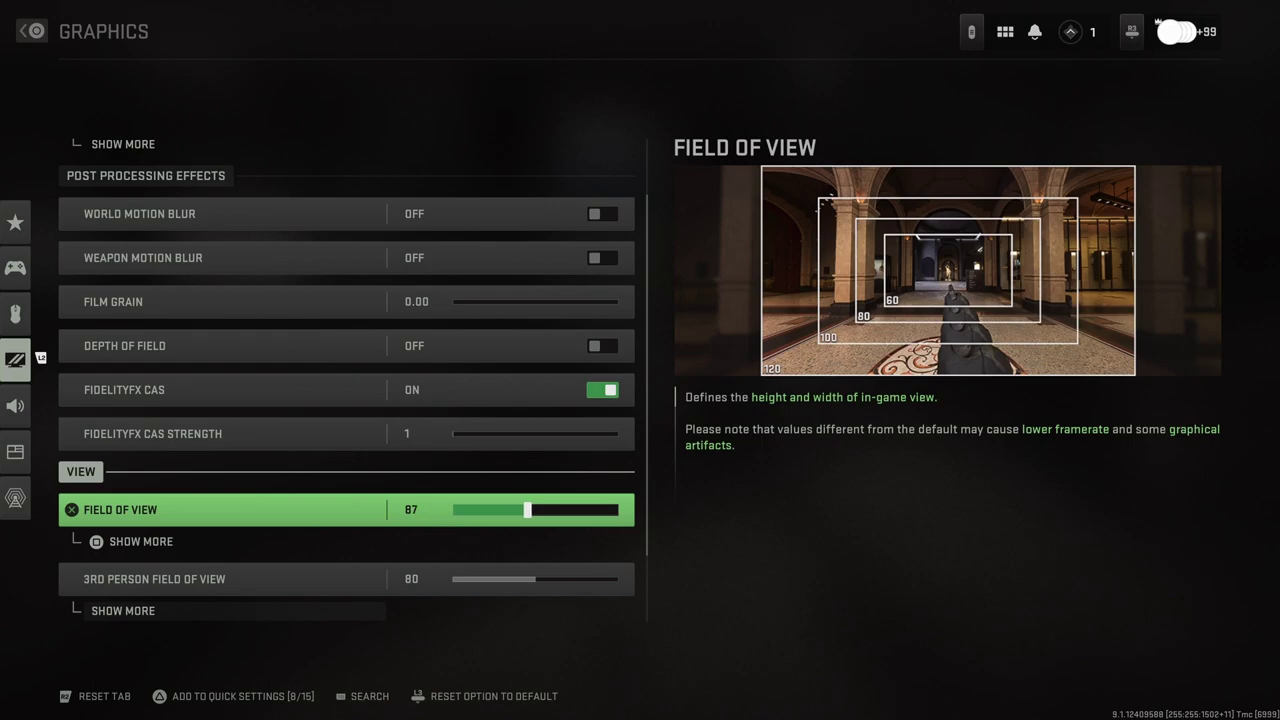
{"action": "key", "text": "Right"}
{"action": "key", "text": "Right"}
{"action": "key", "text": "Right"}
{"action": "key", "text": "Right"}
{"action": "key", "text": "Right"}
{"action": "key", "text": "Right"}
{"action": "key", "text": "Right"}
{"action": "key", "text": "Right"}
{"action": "key", "text": "Right"}
{"action": "key", "text": "Right"}
{"action": "key", "text": "Right"}
{"action": "key", "text": "Right"}
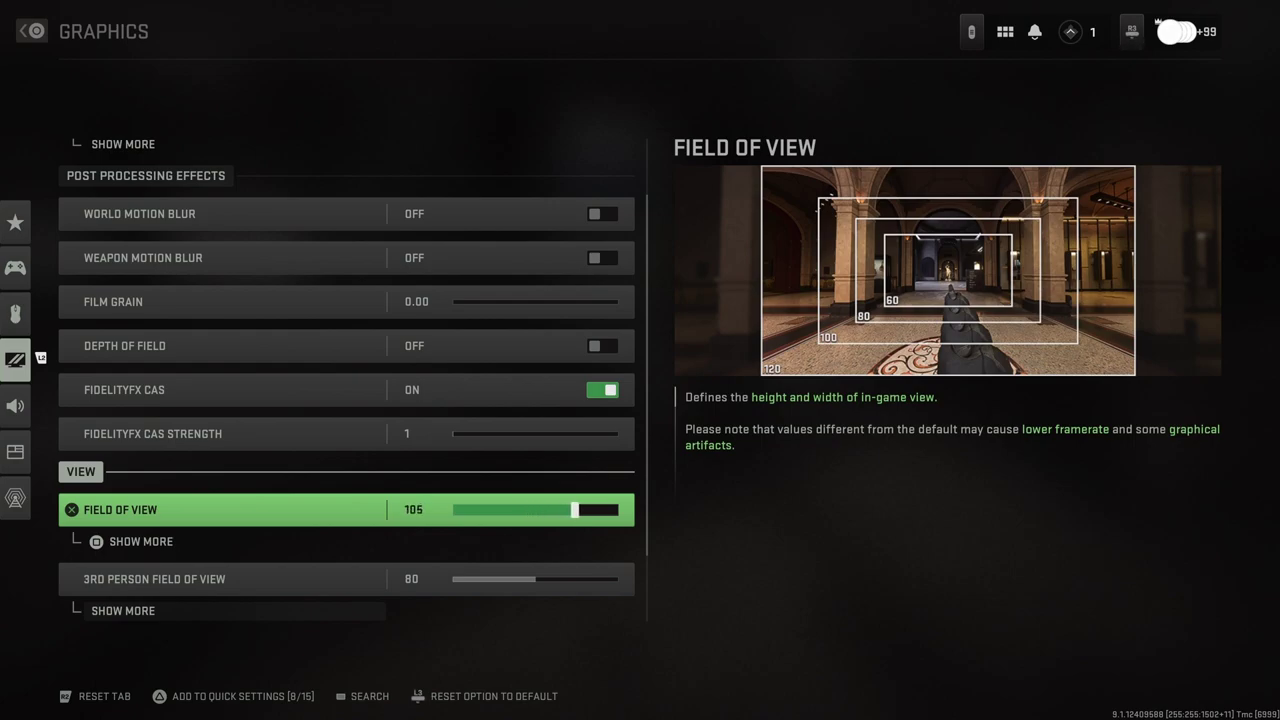
{"action": "key", "text": "Right"}
{"action": "key", "text": "Left"}
{"action": "key", "text": "Left"}
{"action": "key", "text": "Left"}
Expand the additional Field of View options to review ADS and Weapon Field of View, and collapse them again.
{"action": "key", "text": "space"}
{"action": "key", "text": "Down"}
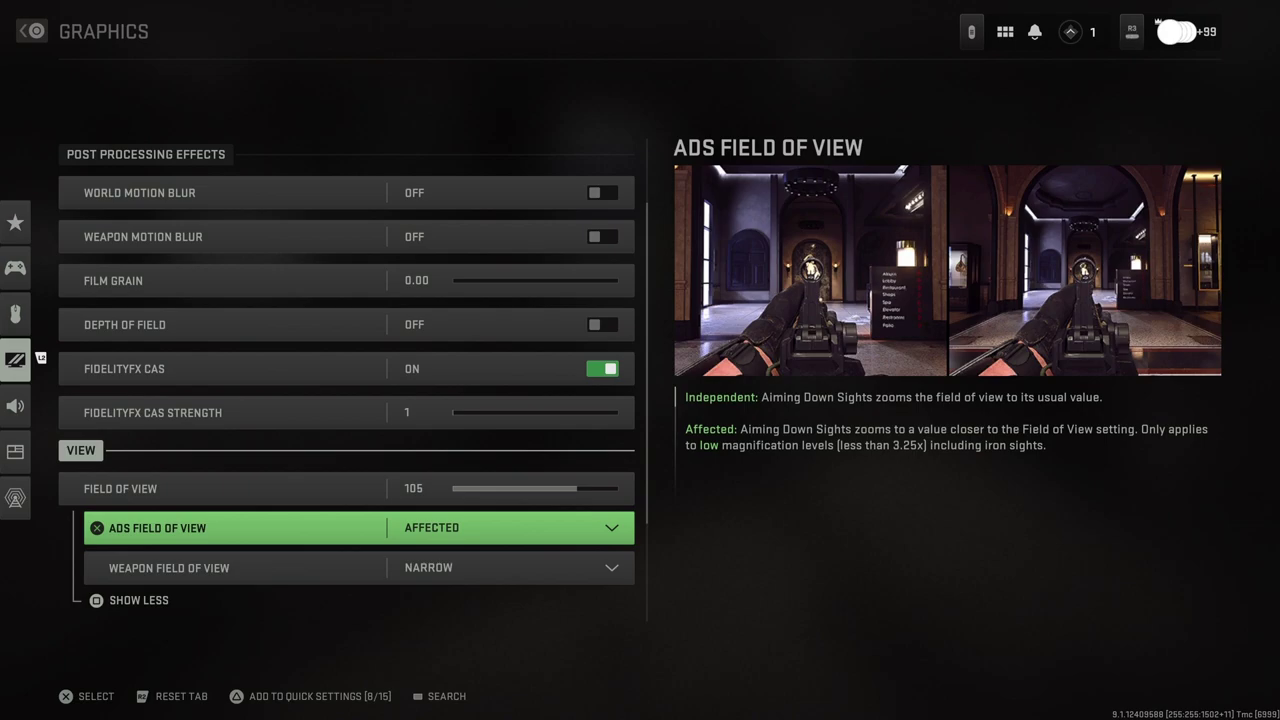
{"action": "key", "text": "Down"}
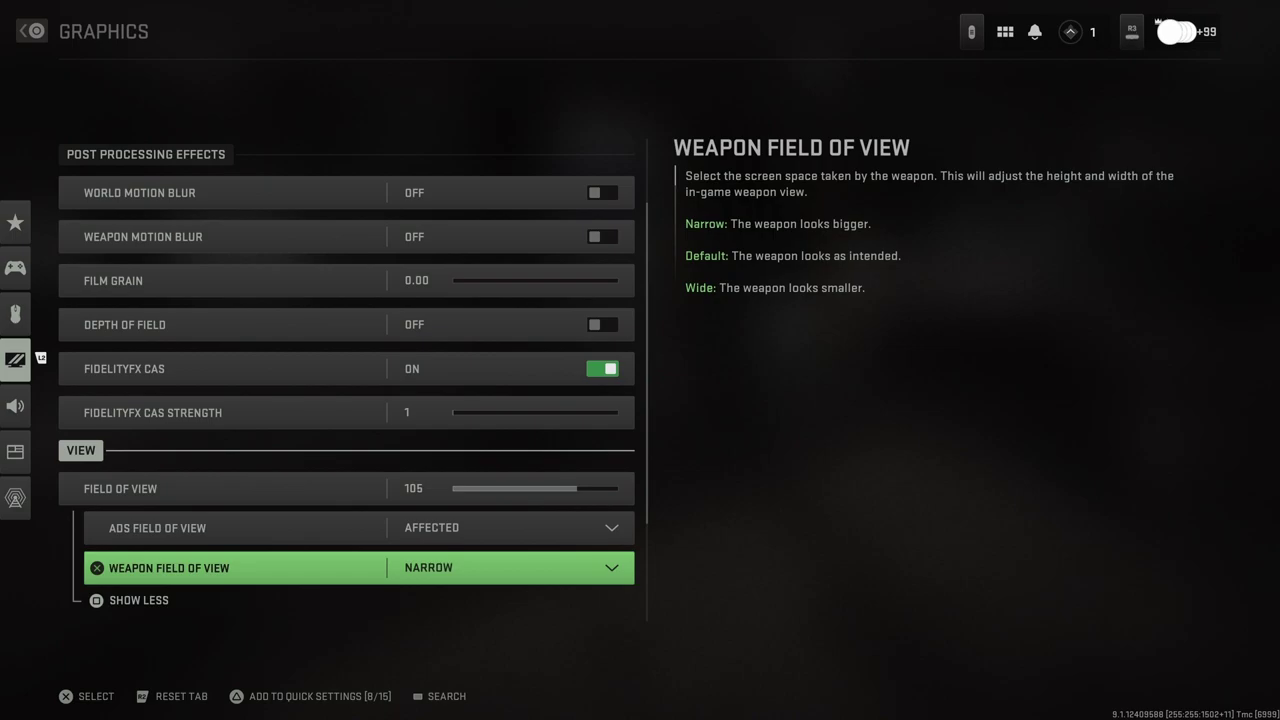
{"action": "key", "text": "Down"}
{"action": "key", "text": "Up"}
{"action": "key", "text": "Up"}
{"action": "key", "text": "Up"}
Set the 3rd Person Field of View to 90.
{"action": "key", "text": "Down"}
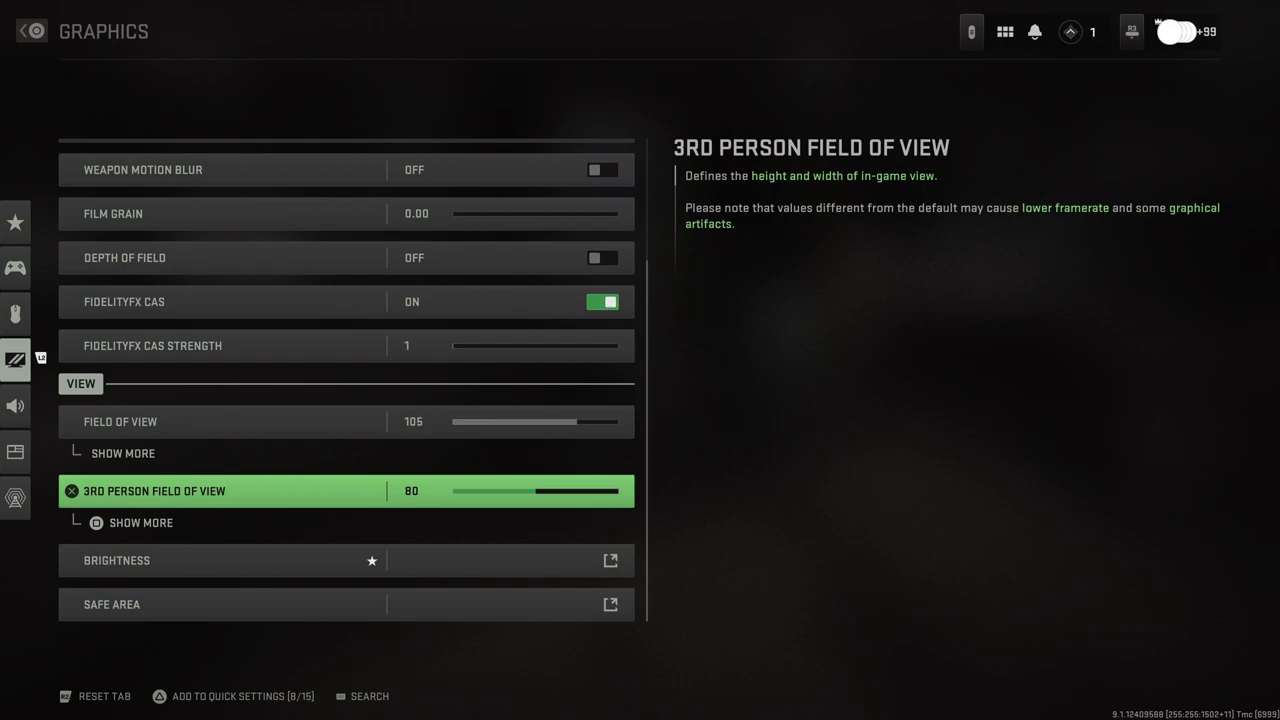
{"action": "key", "text": "Right"}
{"action": "key", "text": "Right"}
{"action": "key", "text": "Right"}
{"action": "key", "text": "Right"}
{"action": "key", "text": "Right"}
{"action": "key", "text": "Right"}
{"action": "key", "text": "Right"}
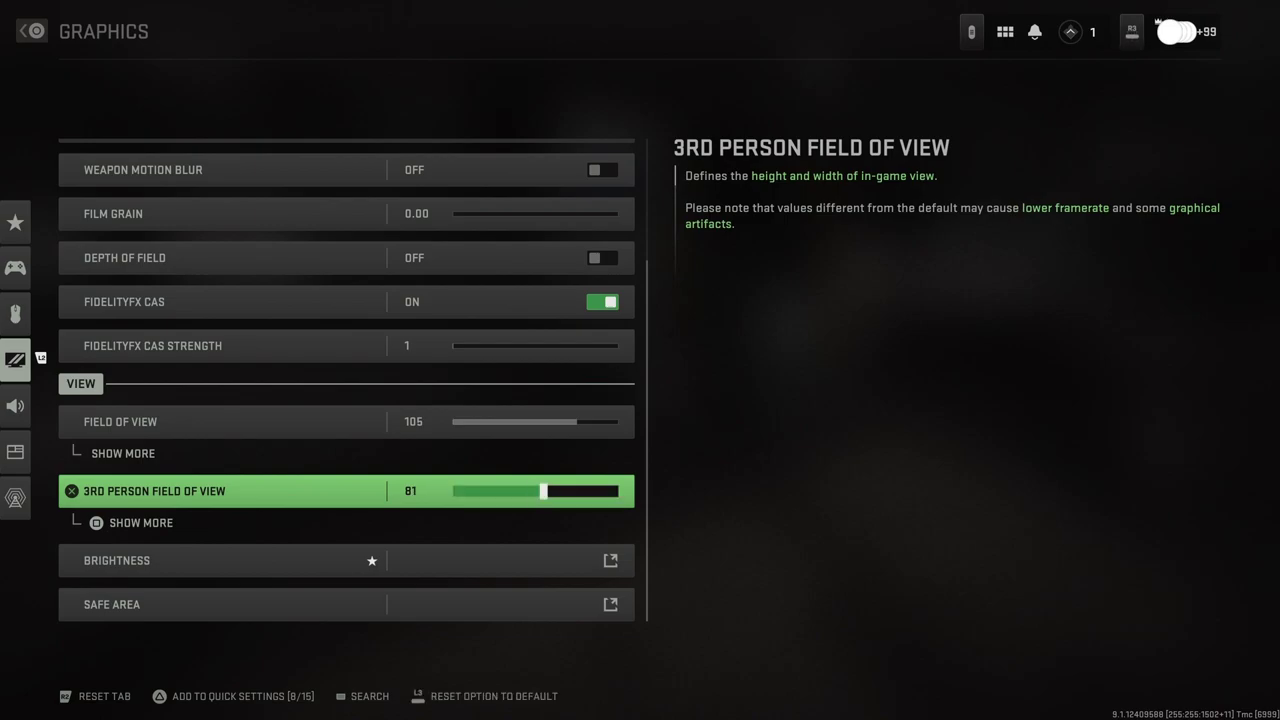
{"action": "key", "text": "Right"}
{"action": "key", "text": "Right"}
{"action": "key", "text": "Right"}
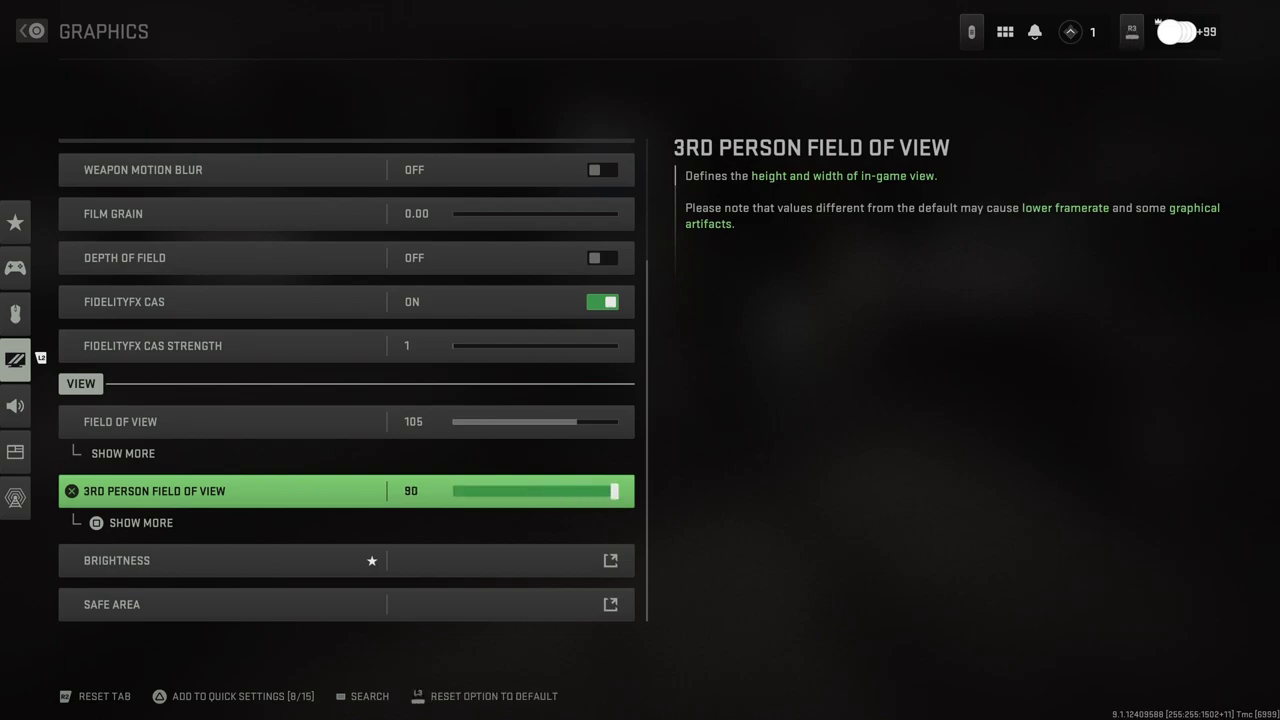
Expand the additional 3rd Person Field of View options to check Vehicle Field of View, and collapse them again.
{"action": "key", "text": "x"}
{"action": "key", "text": "Down"}
{"action": "key", "text": "Up"}
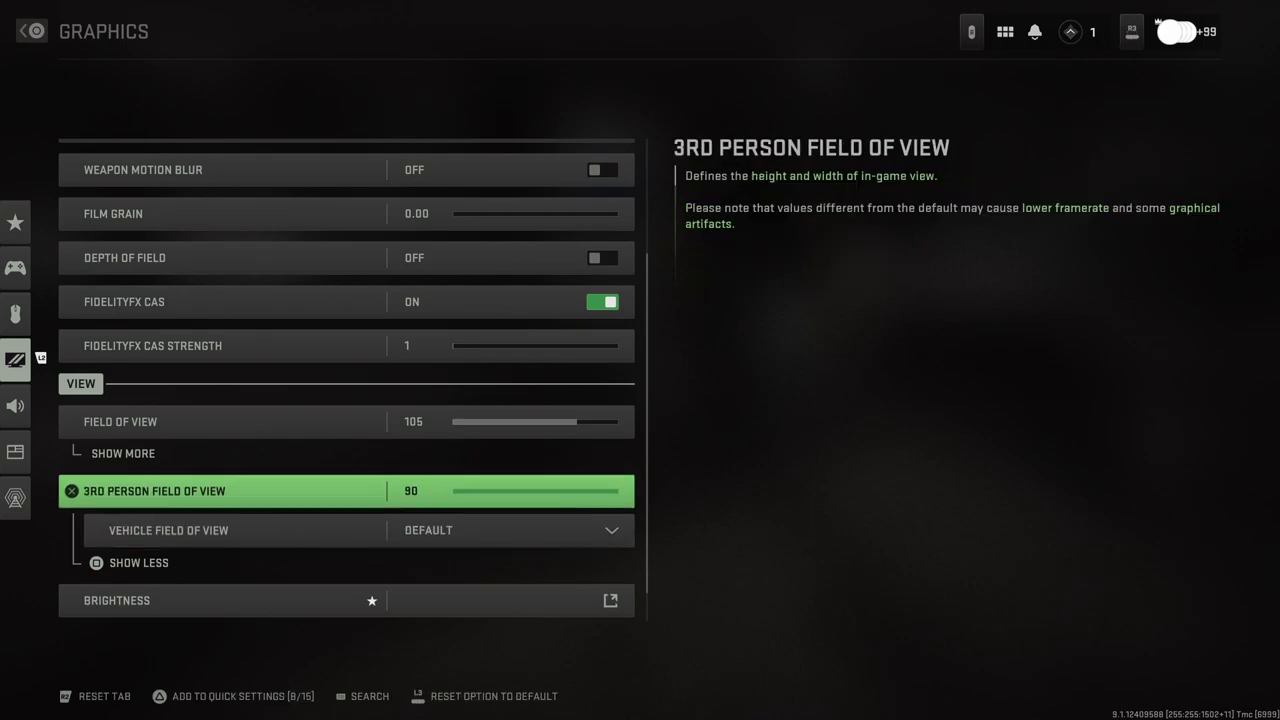
{"action": "key", "text": "x"}
Open the Brightness setup, check the calibration panels with the brightness at 50, and return to the Graphics settings.
{"action": "key", "text": "Down"}
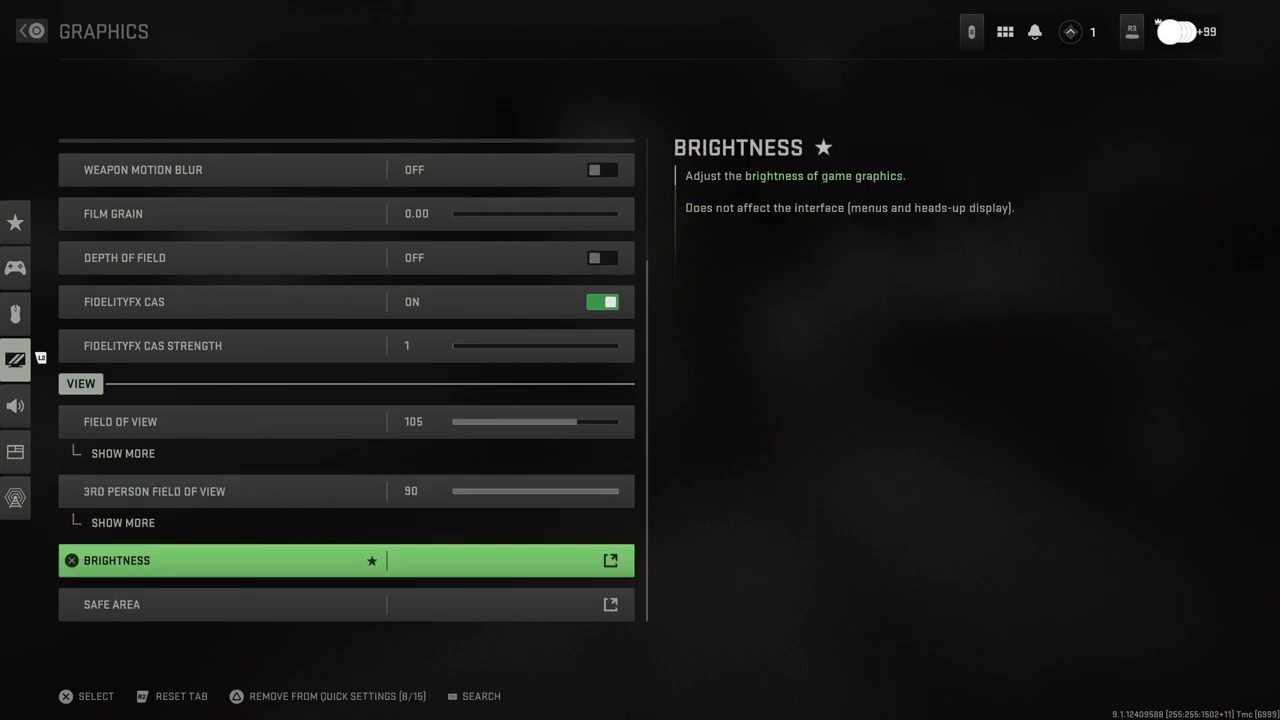
{"action": "key", "text": "x"}
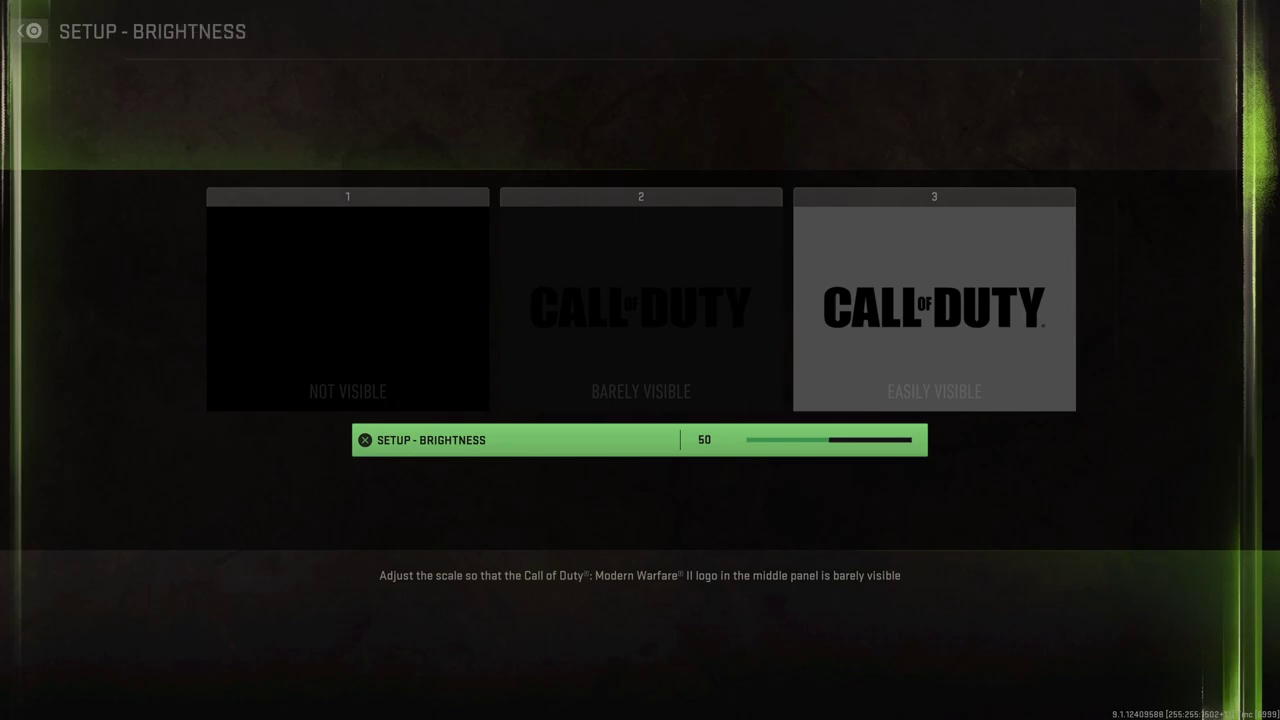
{"action": "key", "text": "Right"}
{"action": "key", "text": "Left"}
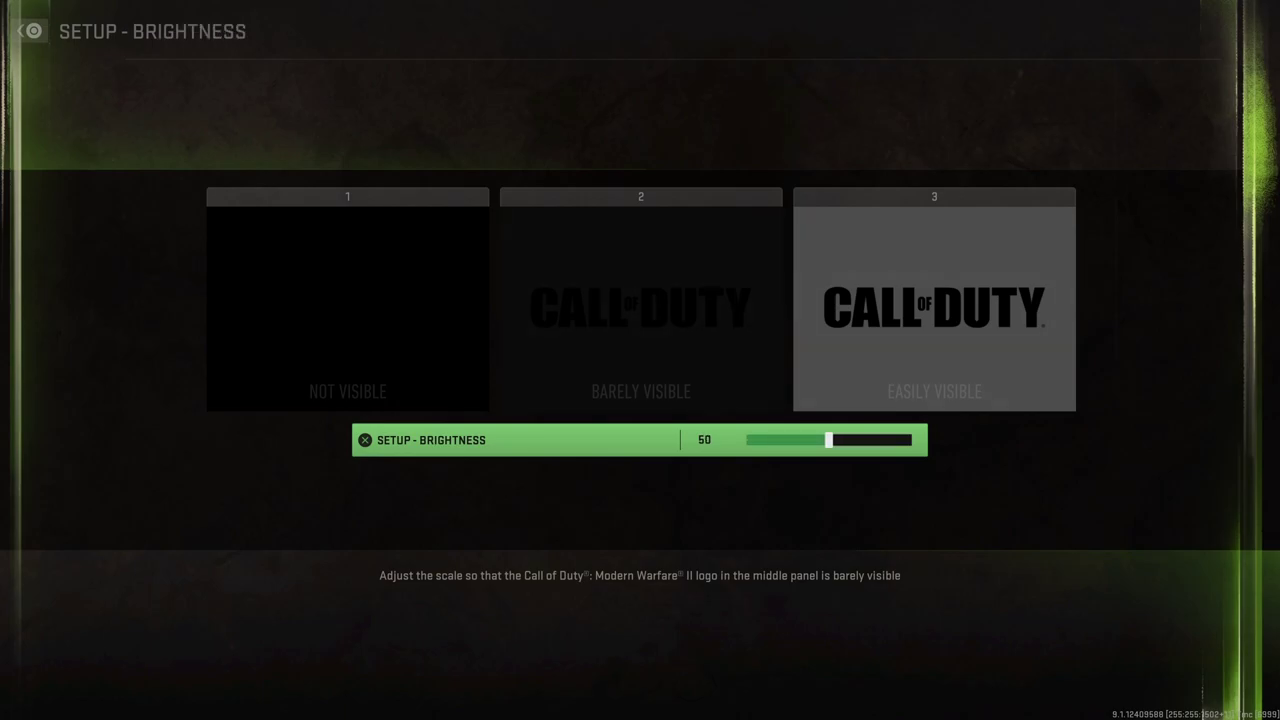
{"action": "key", "text": "Escape"}
Open the Safe Area setup, apply the existing screen margins, and leave the Graphics settings.
{"action": "key", "text": "x"}
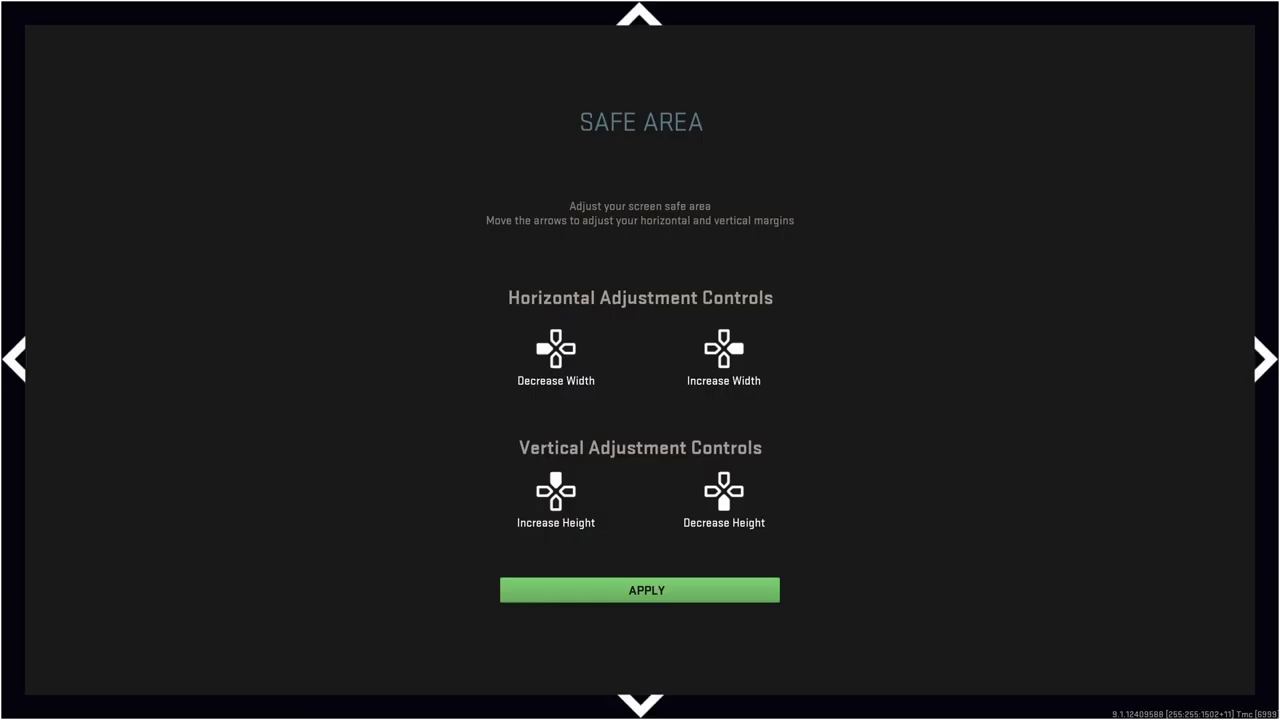
{"action": "key", "text": "Return"}
{"action": "key", "text": "Escape"}
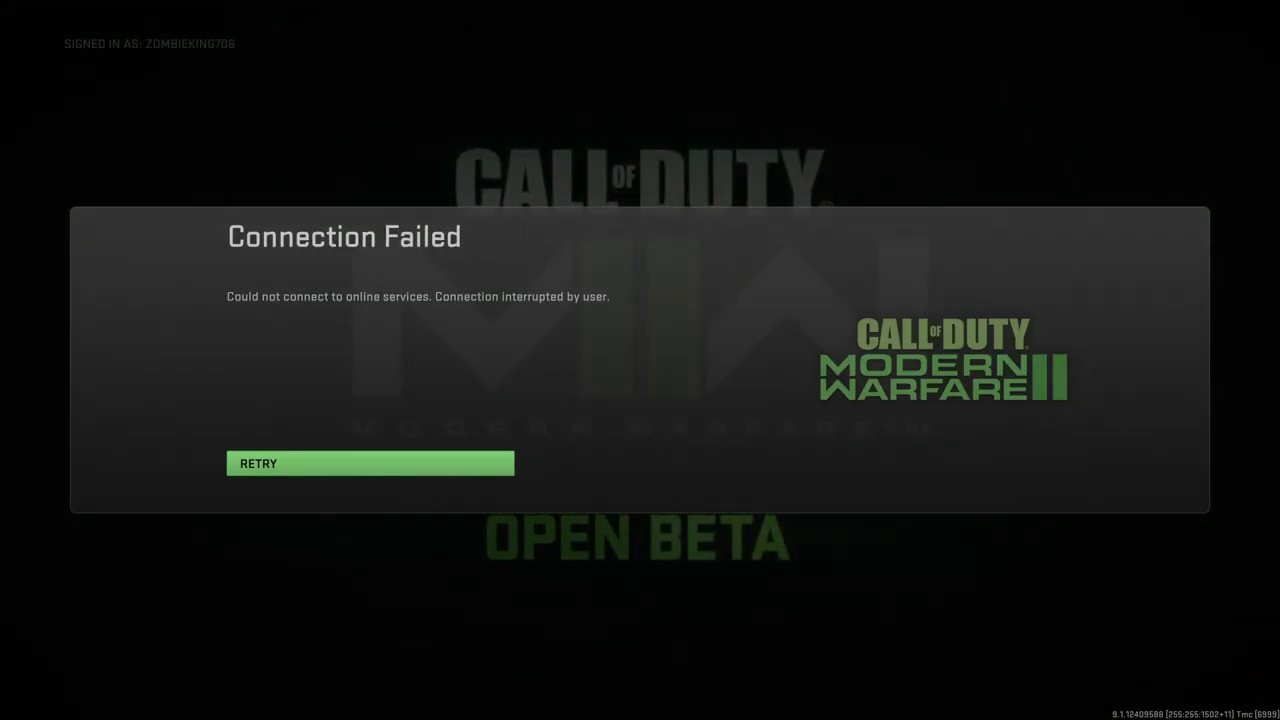
Reopen the game's settings list, dismissing the launcher menu introduction, and open the Audio settings.
{"action": "key", "text": "Escape"}
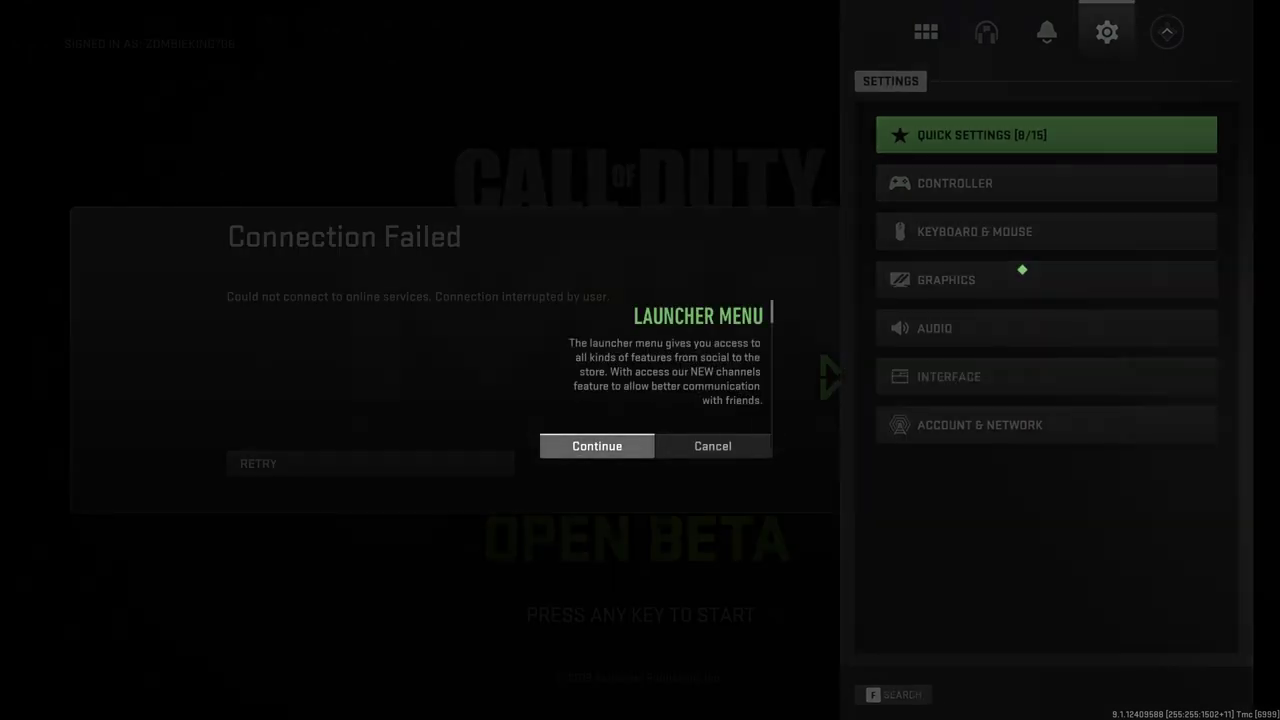
{"action": "key", "text": "Escape"}
{"action": "key", "text": "Down"}
{"action": "key", "text": "Down"}
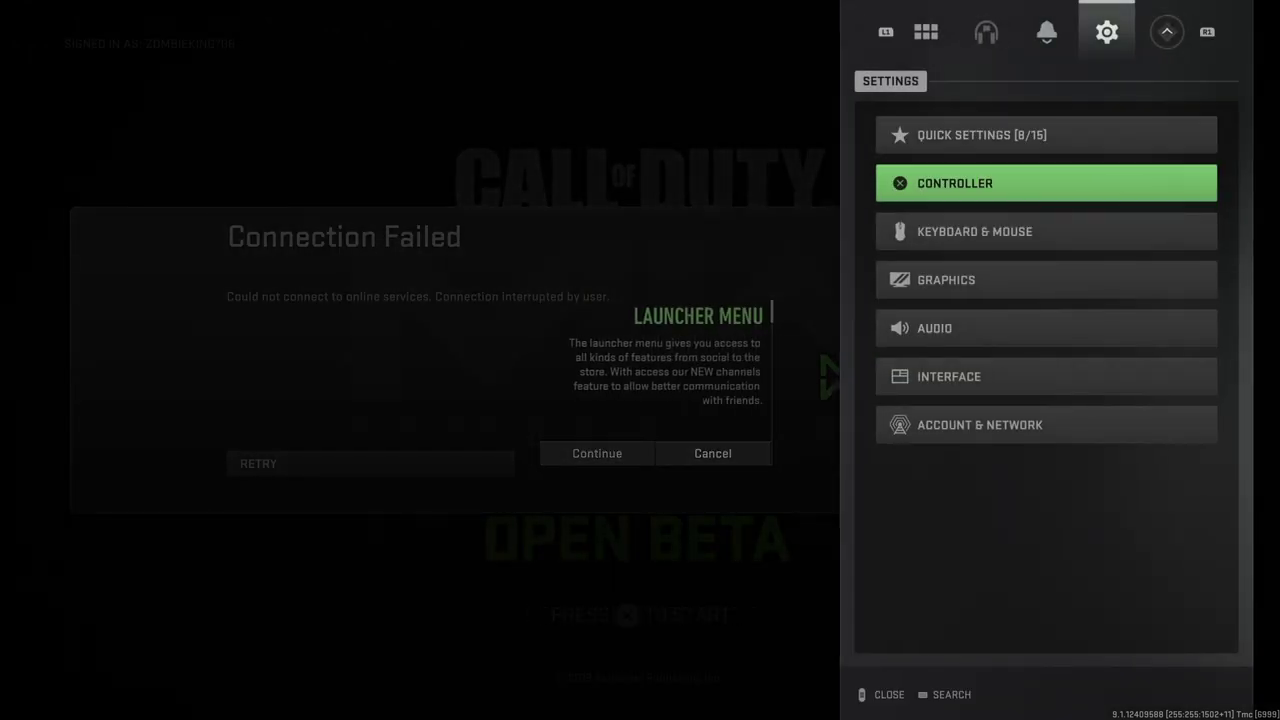
{"action": "key", "text": "Down"}
{"action": "key", "text": "Down"}
{"action": "key", "text": "Return"}
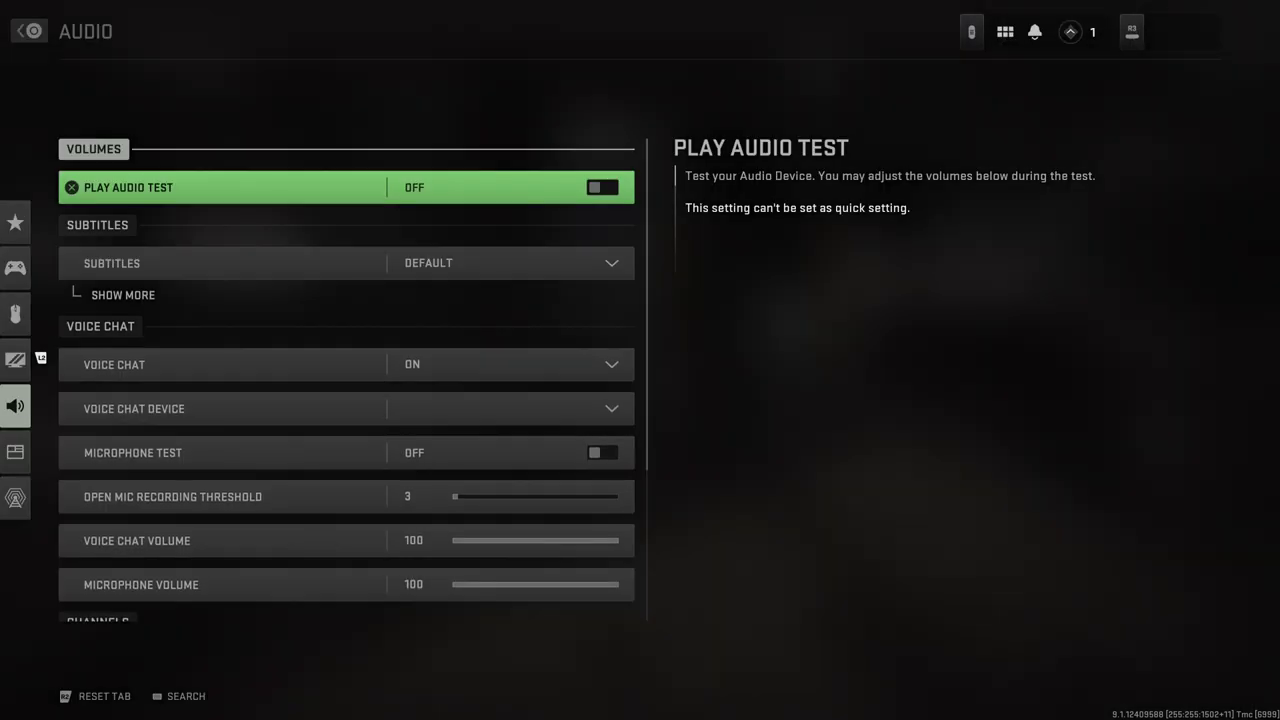
Set Subtitles to All On in the Audio settings.
{"action": "key", "text": "Return"}
{"action": "left_click", "coordinate": [346, 263]}
{"action": "key", "text": "Return"}
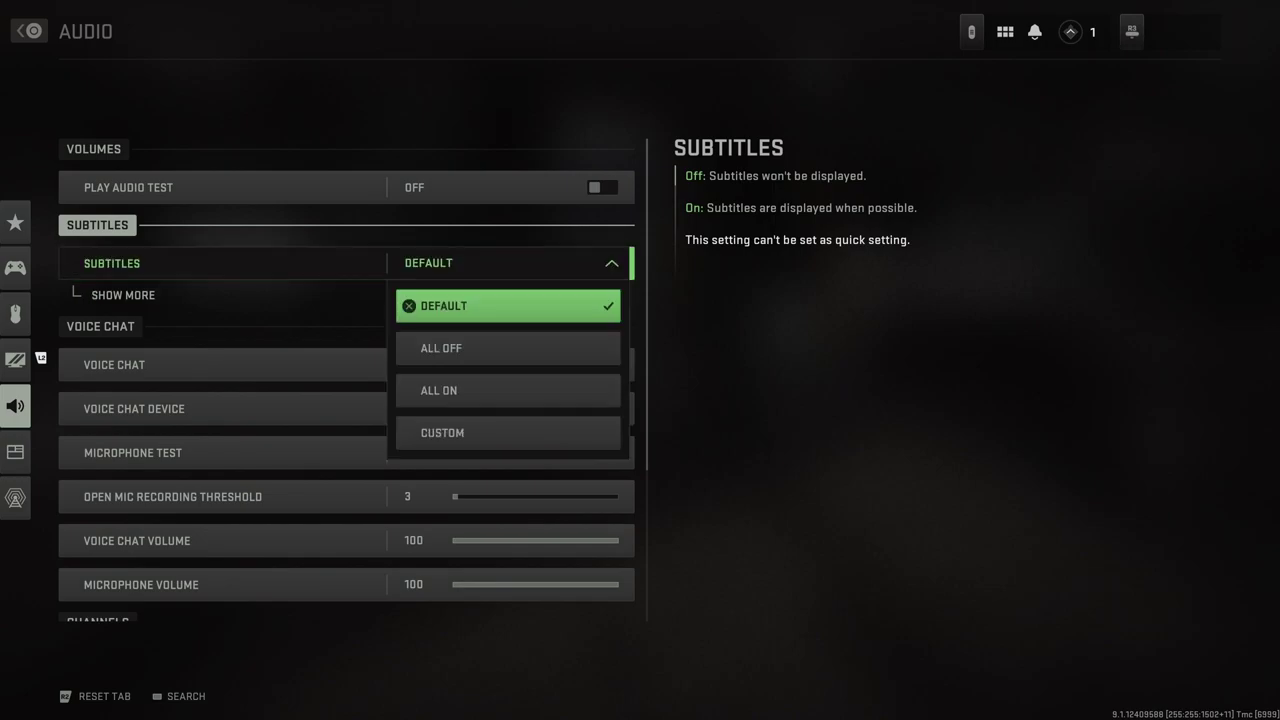
{"action": "key", "text": "Down"}
{"action": "key", "text": "Down"}
{"action": "key", "text": "Down"}
{"action": "key", "text": "Up"}
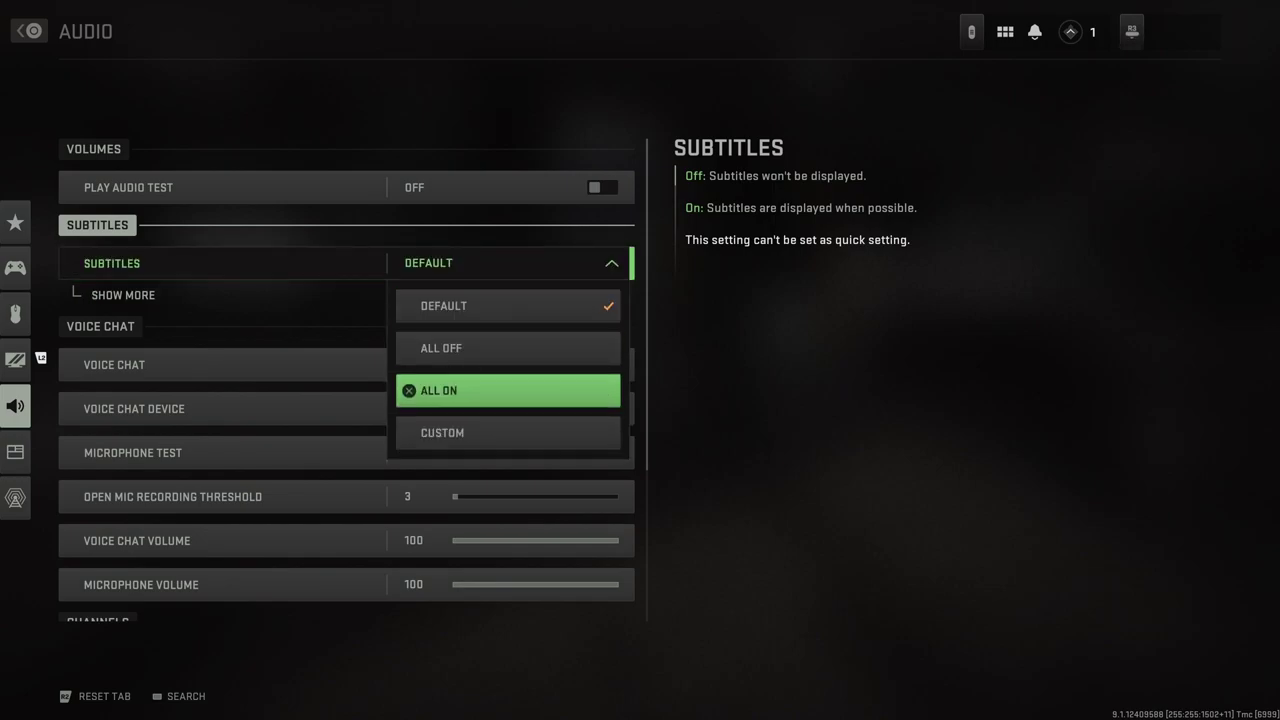
{"action": "key", "text": "Return"}
{"action": "key", "text": "Down"}
{"action": "key", "text": "Up"}
Expand the Subtitles options to review Campaign, Multiplayer and Coop, and collapse them again.
{"action": "key", "text": "space"}
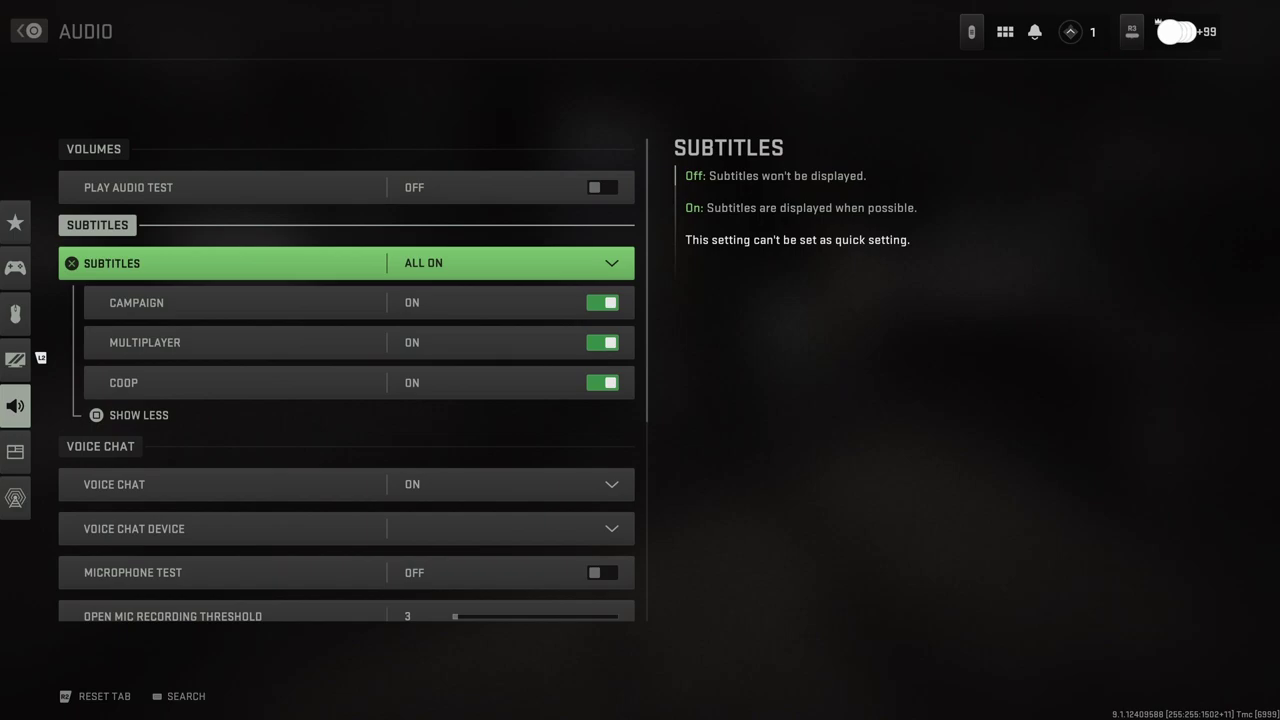
{"action": "key", "text": "Down"}
{"action": "key", "text": "Down"}
{"action": "key", "text": "Down"}
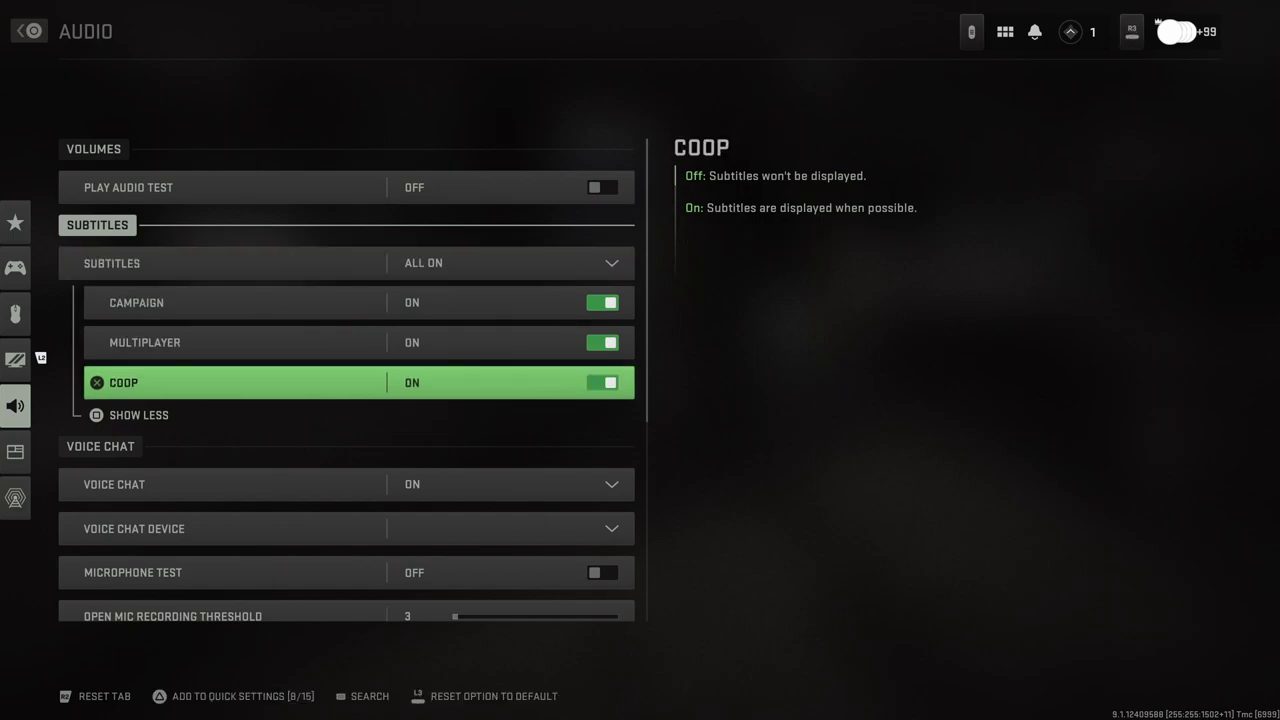
{"action": "key", "text": "space"}
Set the Voice Chat Device to Headset.
{"action": "key", "text": "Down"}
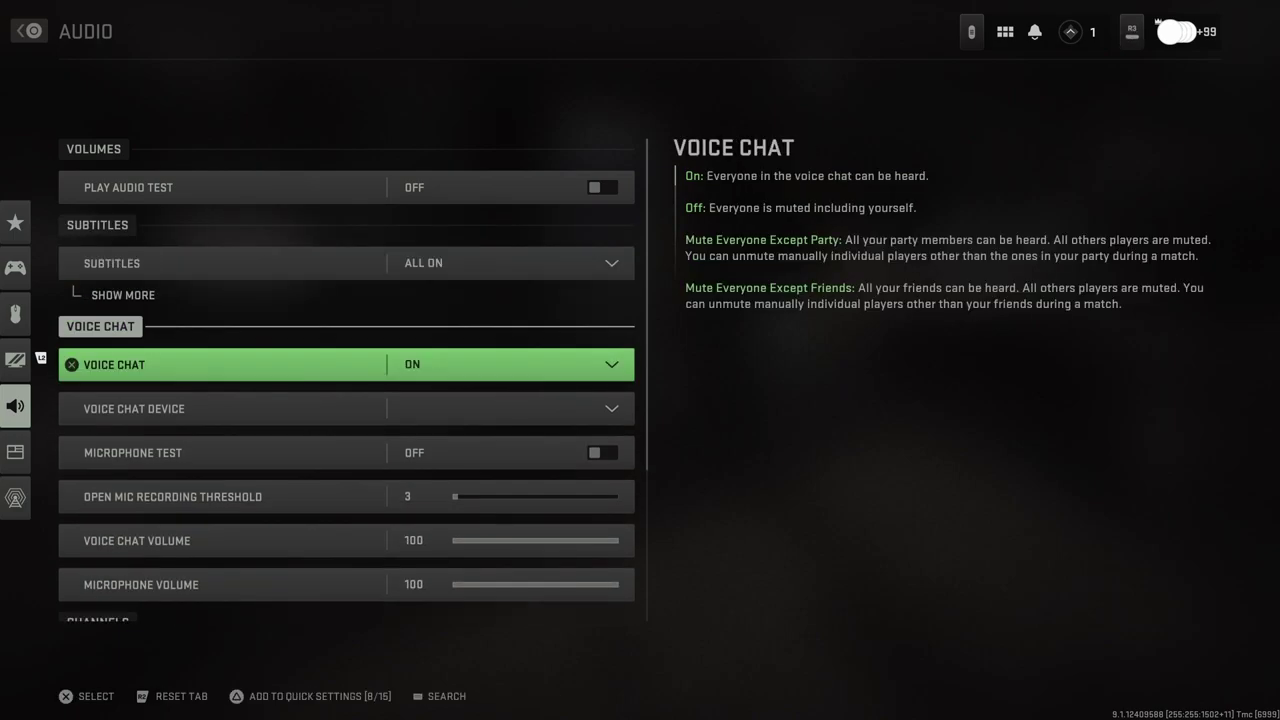
{"action": "key", "text": "Down"}
{"action": "key", "text": "Return"}
{"action": "key", "text": "Down"}
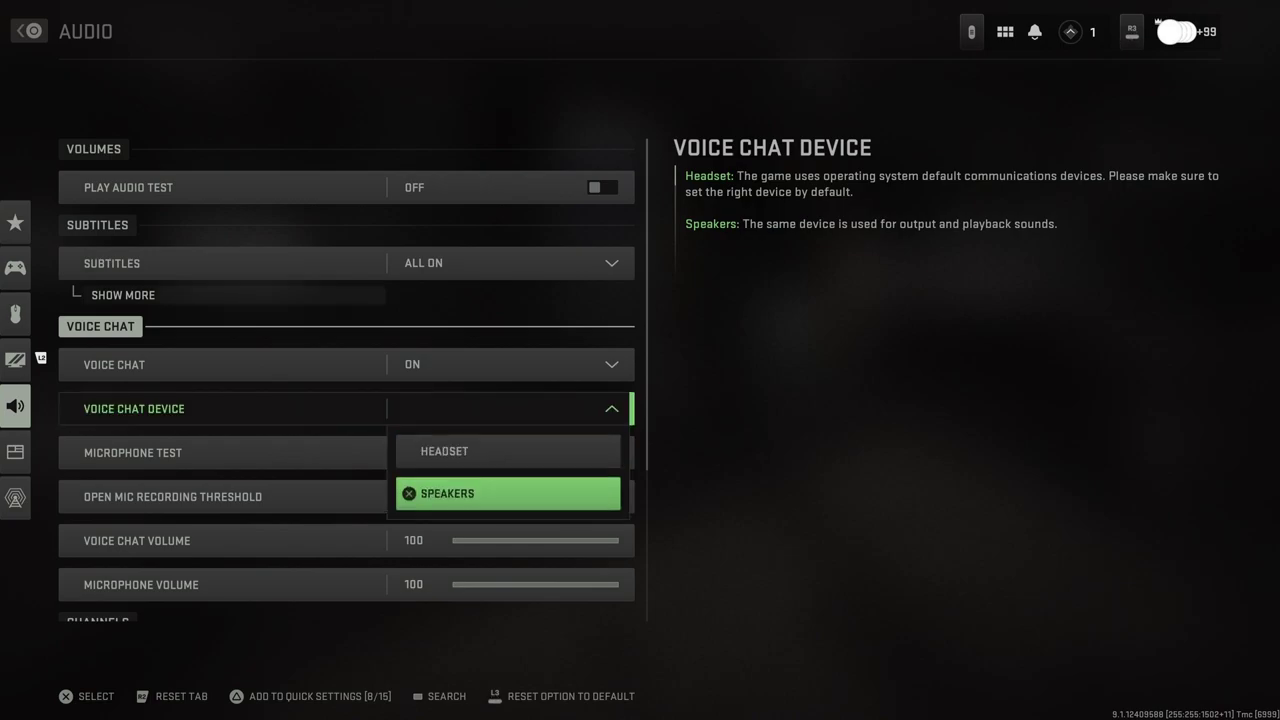
{"action": "key", "text": "Up"}
{"action": "key", "text": "Return"}
Examine the microphone and voice volume settings and the Auto-Connect at Match Start options, keeping Lobby selected.
{"action": "key", "text": "Down"}
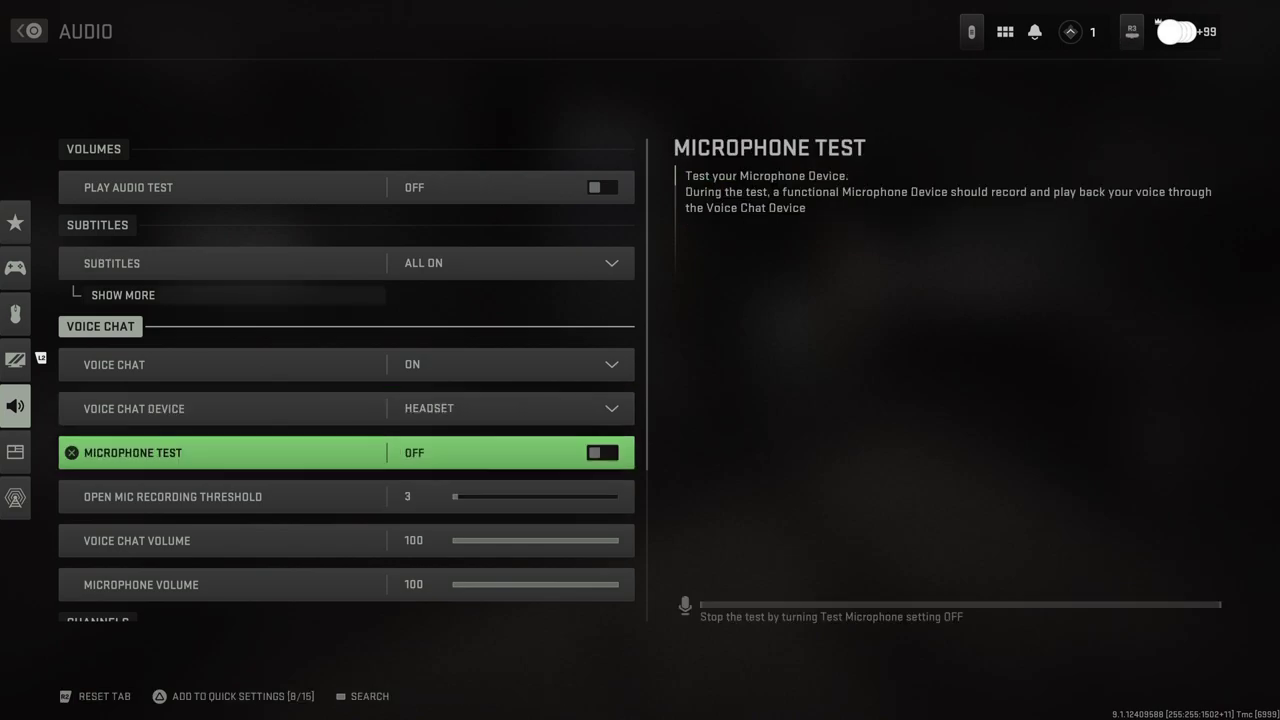
{"action": "key", "text": "Down"}
{"action": "key", "text": "Down"}
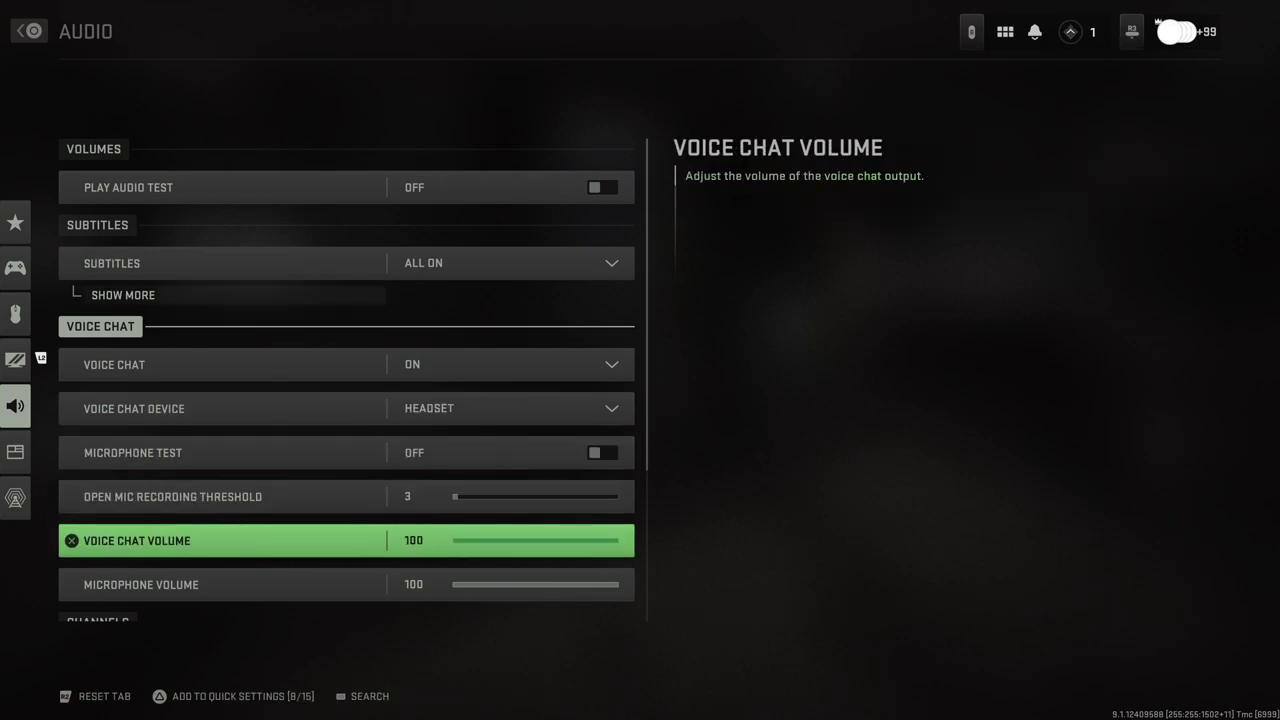
{"action": "key", "text": "Down"}
{"action": "key", "text": "Down"}
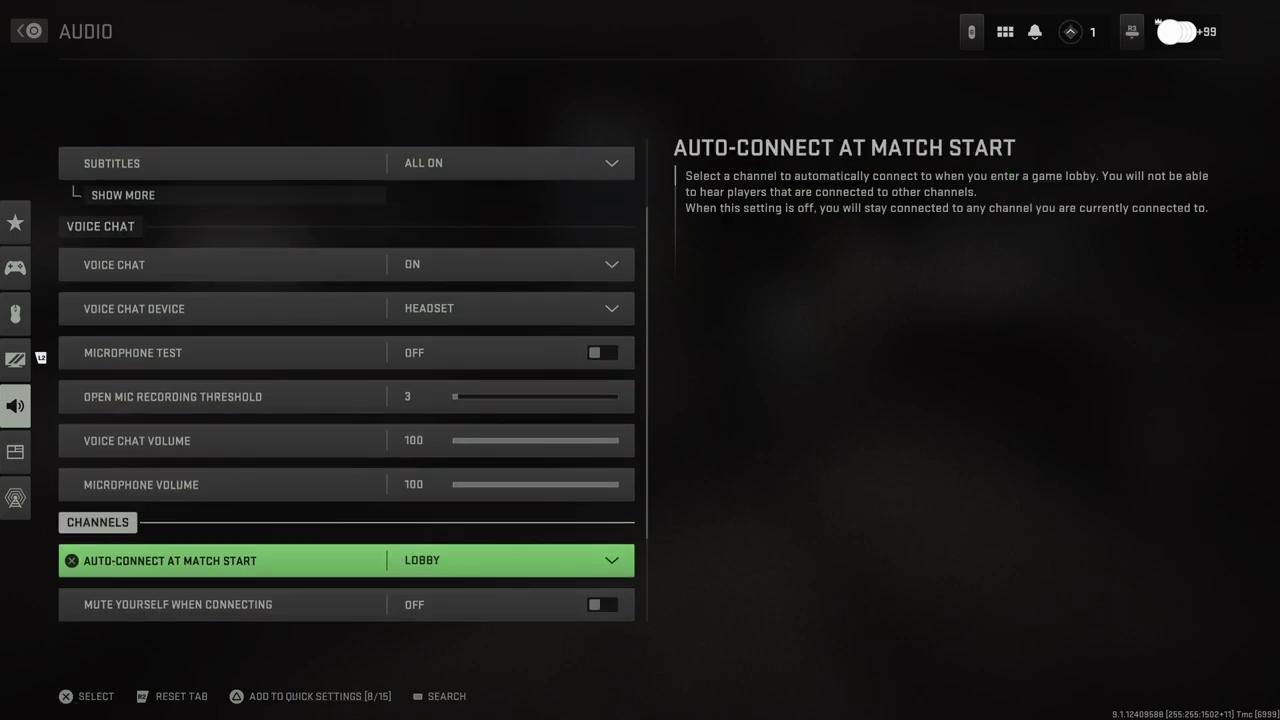
{"action": "key", "text": "Return"}
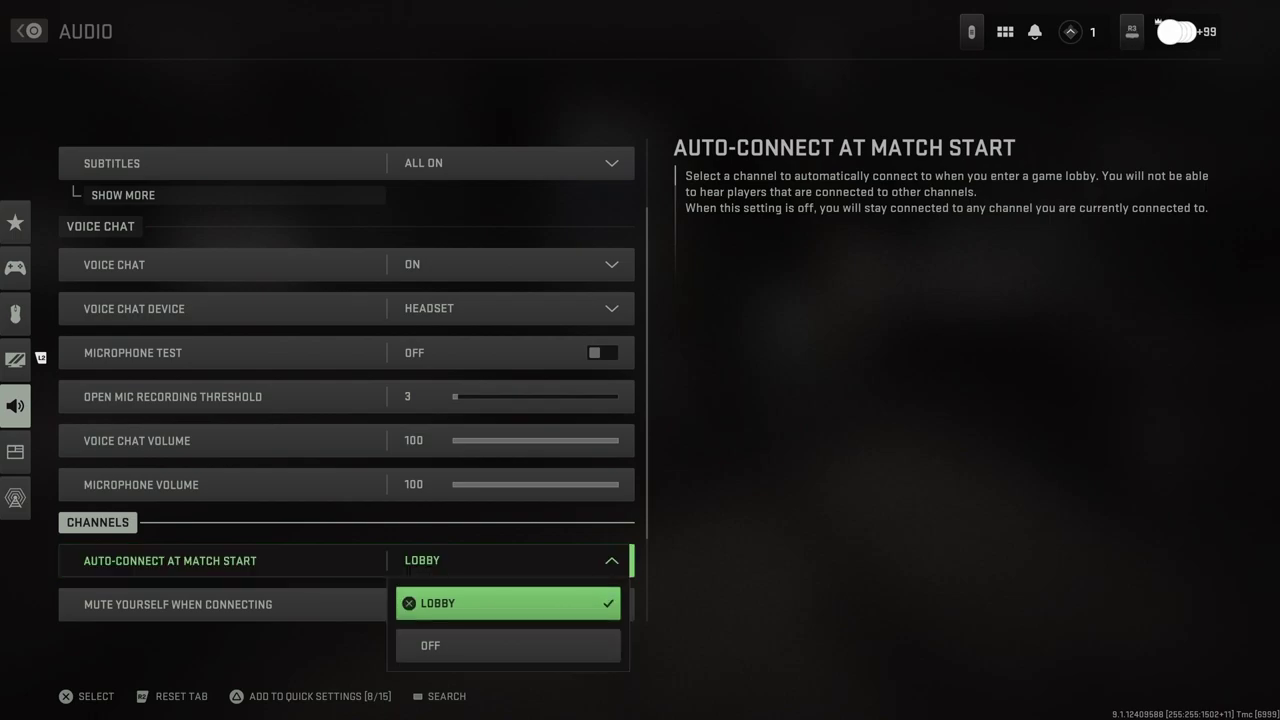
{"action": "key", "text": "Down"}
{"action": "key", "text": "Escape"}
{"action": "key", "text": "Down"}
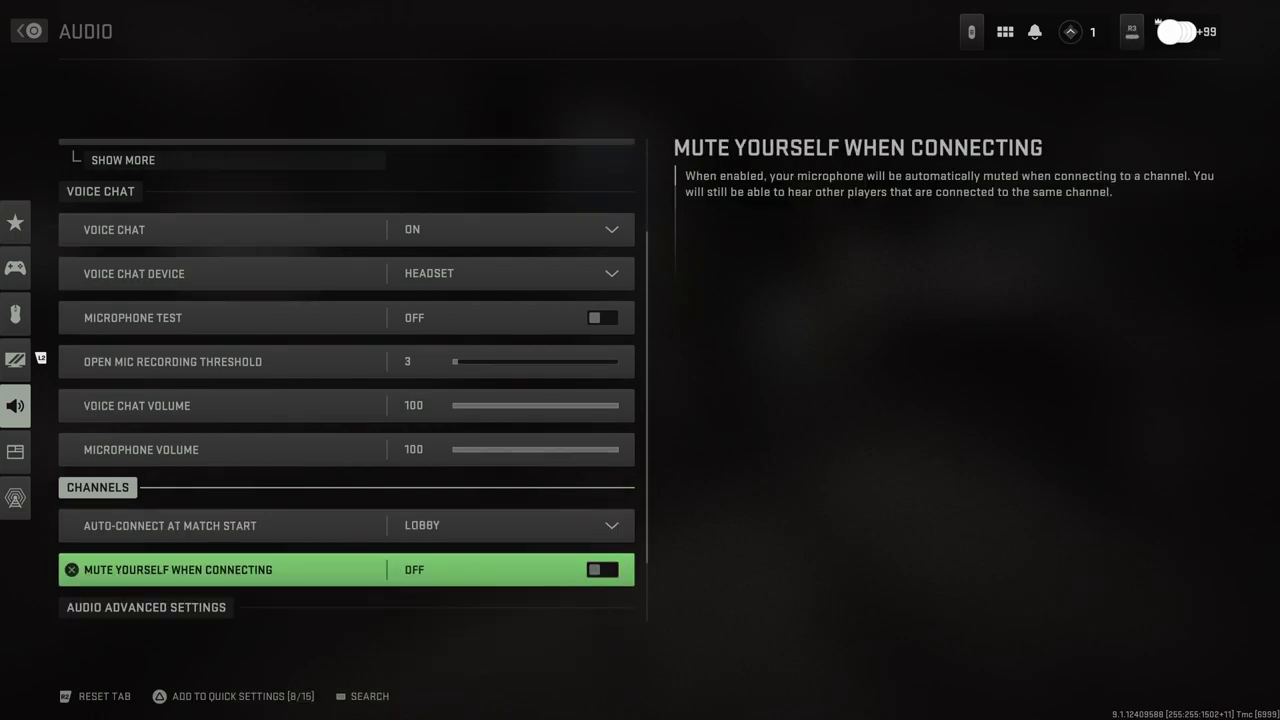
Review Juggernaut Music and the Hit Marker Sound Effects options in the advanced audio settings, keeping MW selected.
{"action": "key", "text": "Down"}
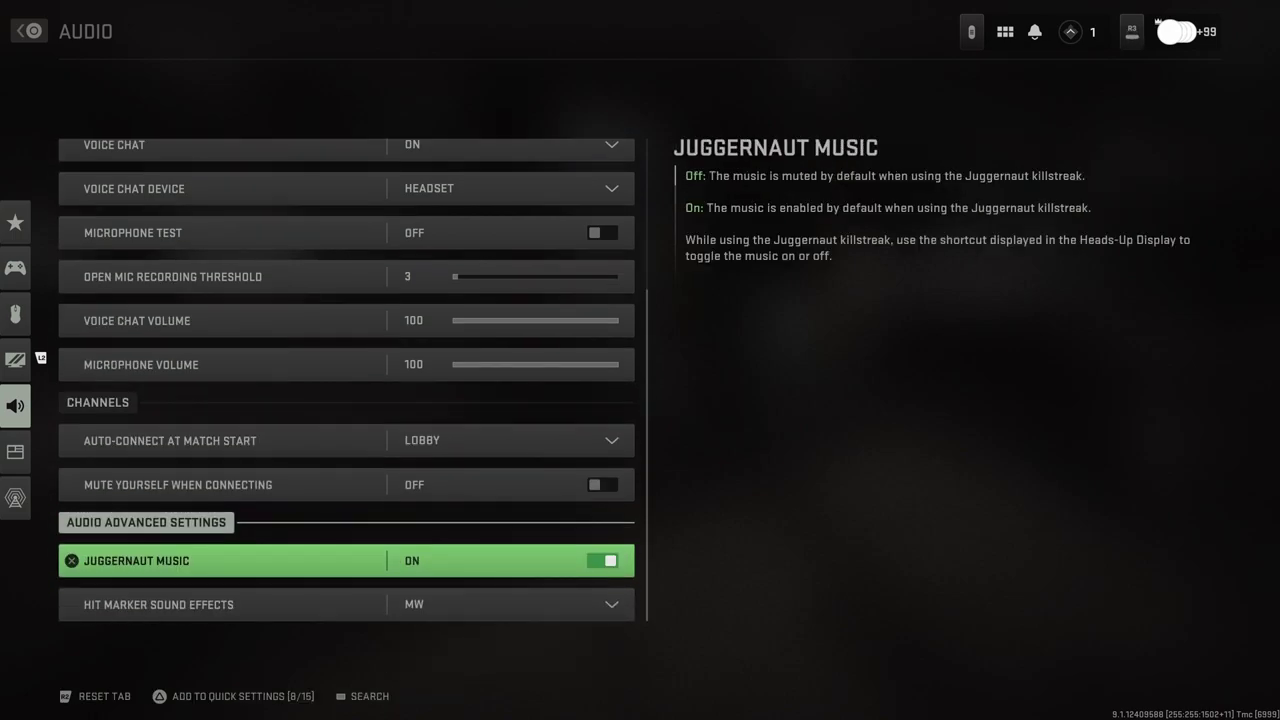
{"action": "key", "text": "Down"}
{"action": "key", "text": "Return"}
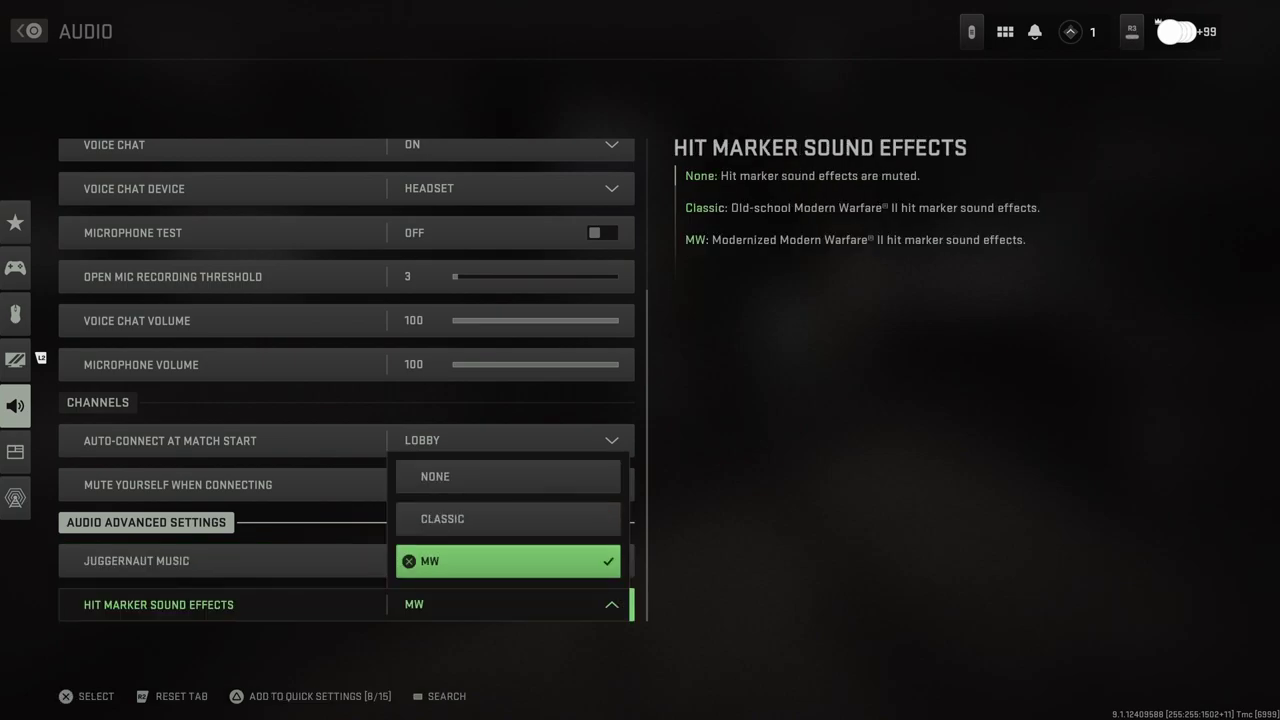
{"action": "key", "text": "Up"}
{"action": "key", "text": "Up"}
{"action": "key", "text": "Down"}
{"action": "key", "text": "Down"}
{"action": "key", "text": "Return"}
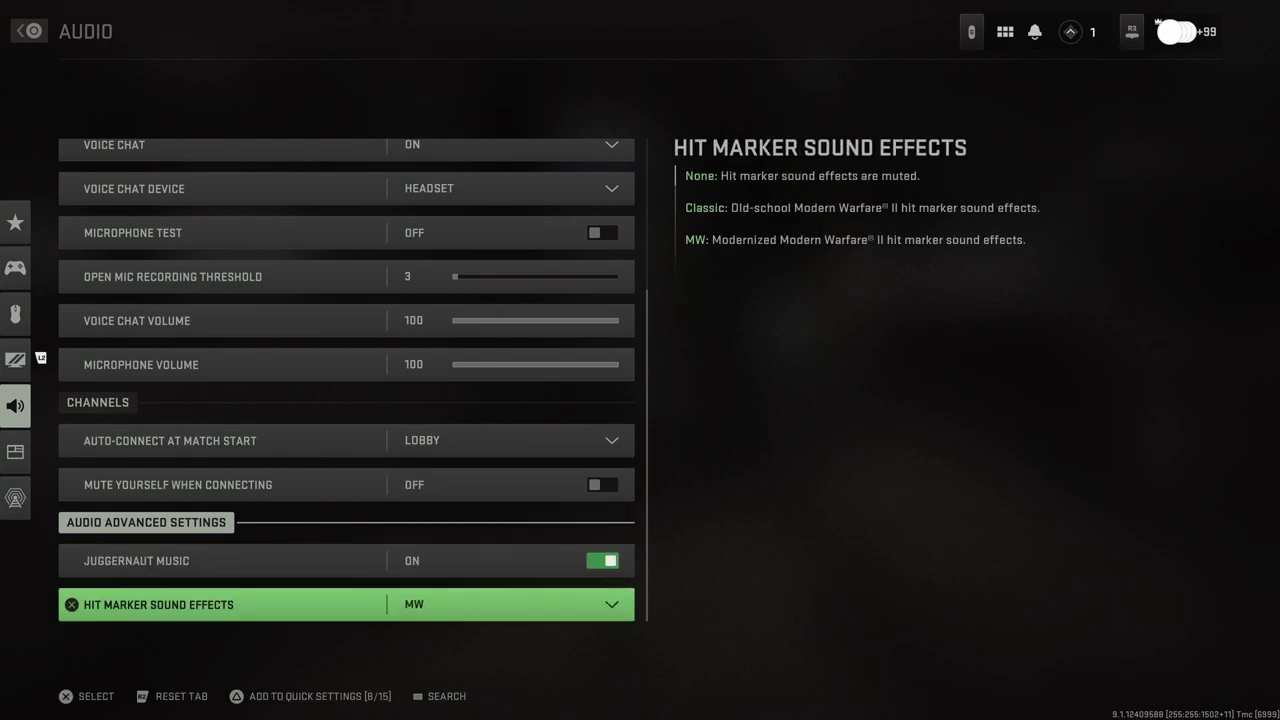
Open the Interface settings and examine the accessibility options from Menu Text Size through Color Customization.
{"action": "key", "text": "Down"}
{"action": "key", "text": "Left"}
{"action": "key", "text": "Down"}
{"action": "key", "text": "Right"}
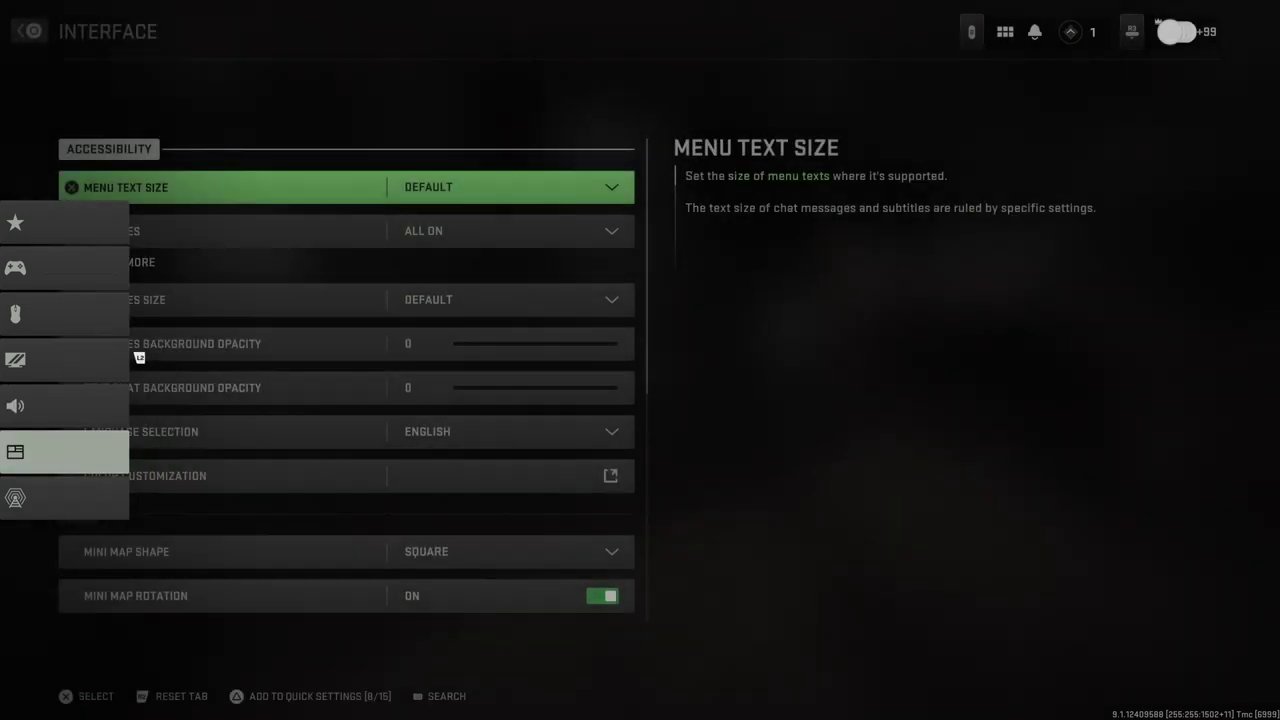
{"action": "key", "text": "Down"}
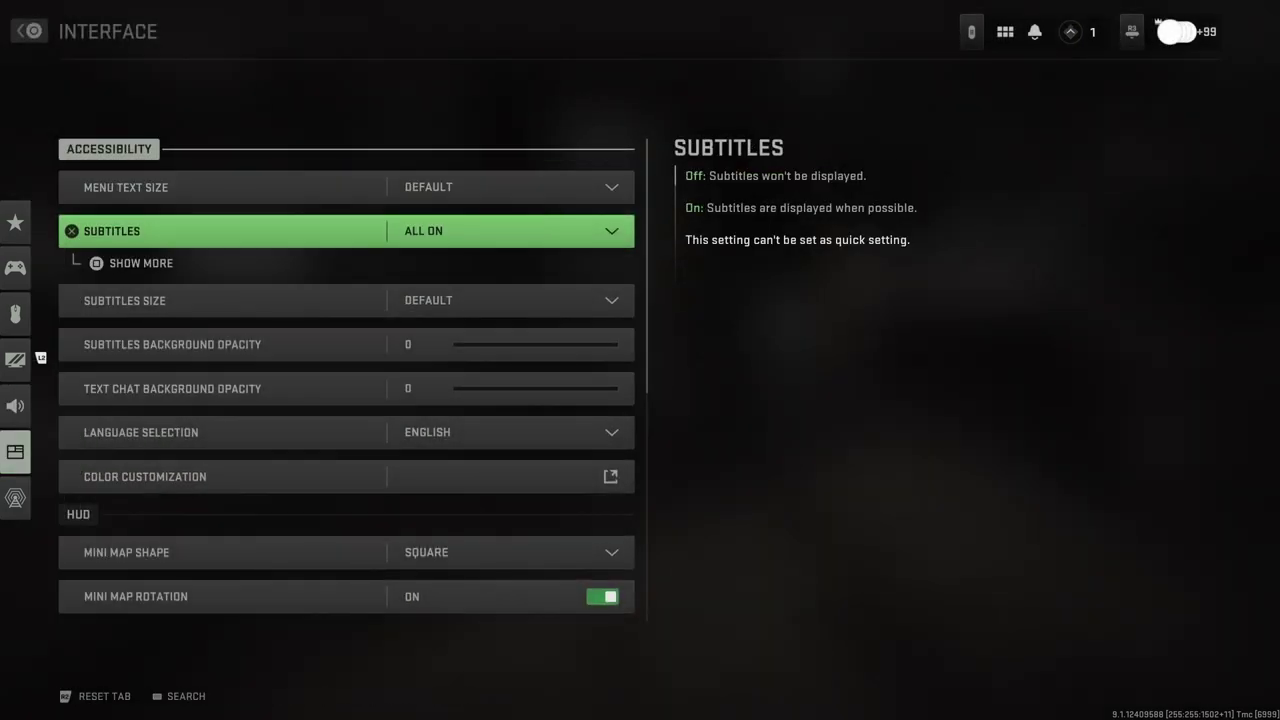
{"action": "key", "text": "Down"}
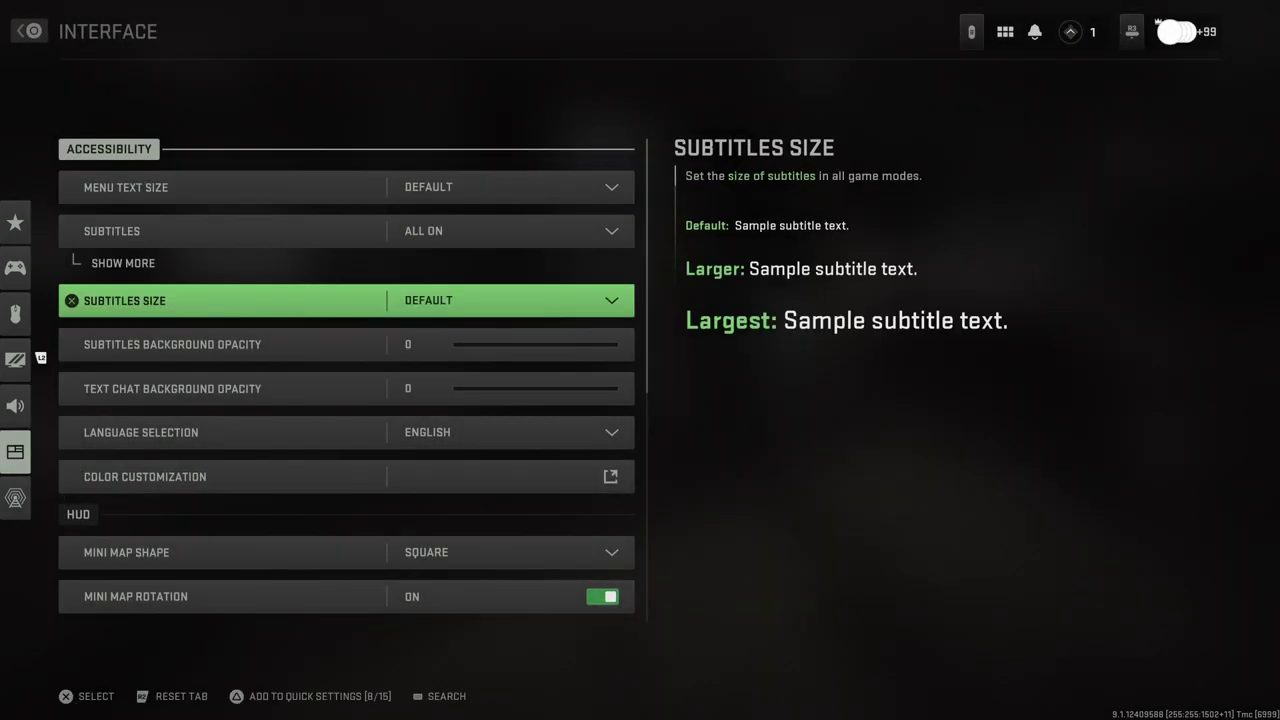
{"action": "key", "text": "Down"}
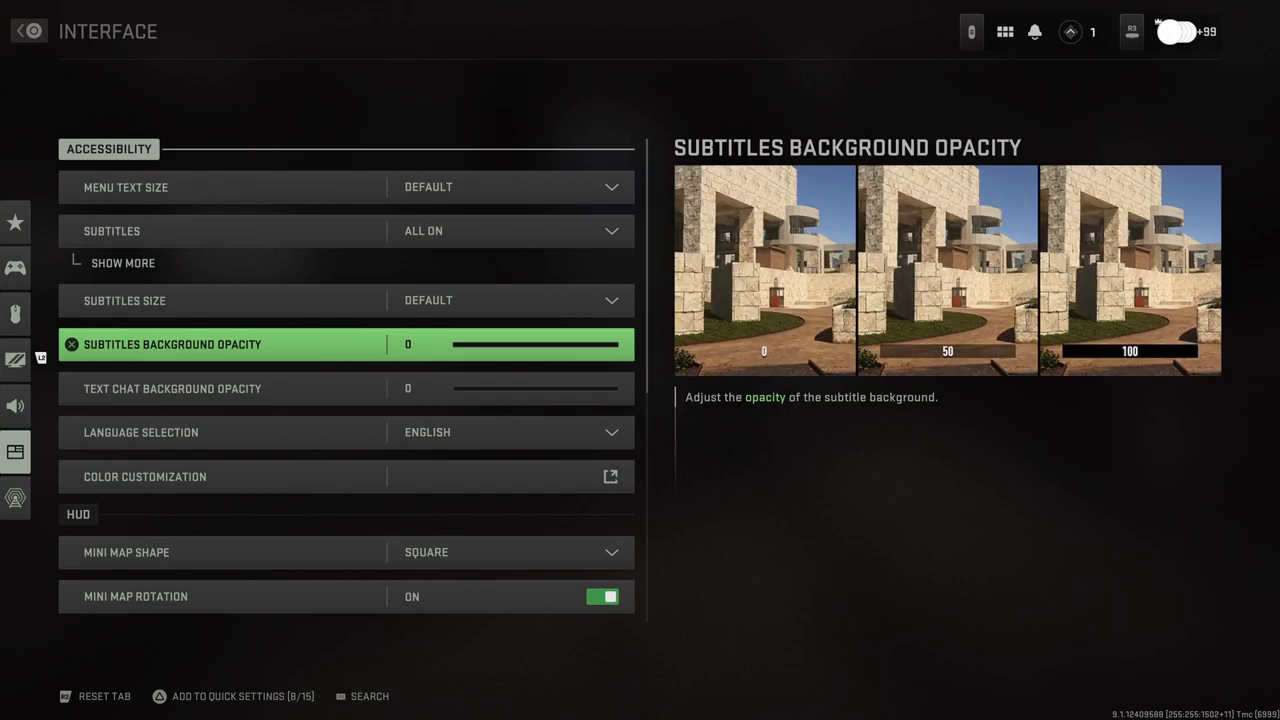
{"action": "key", "text": "Down"}
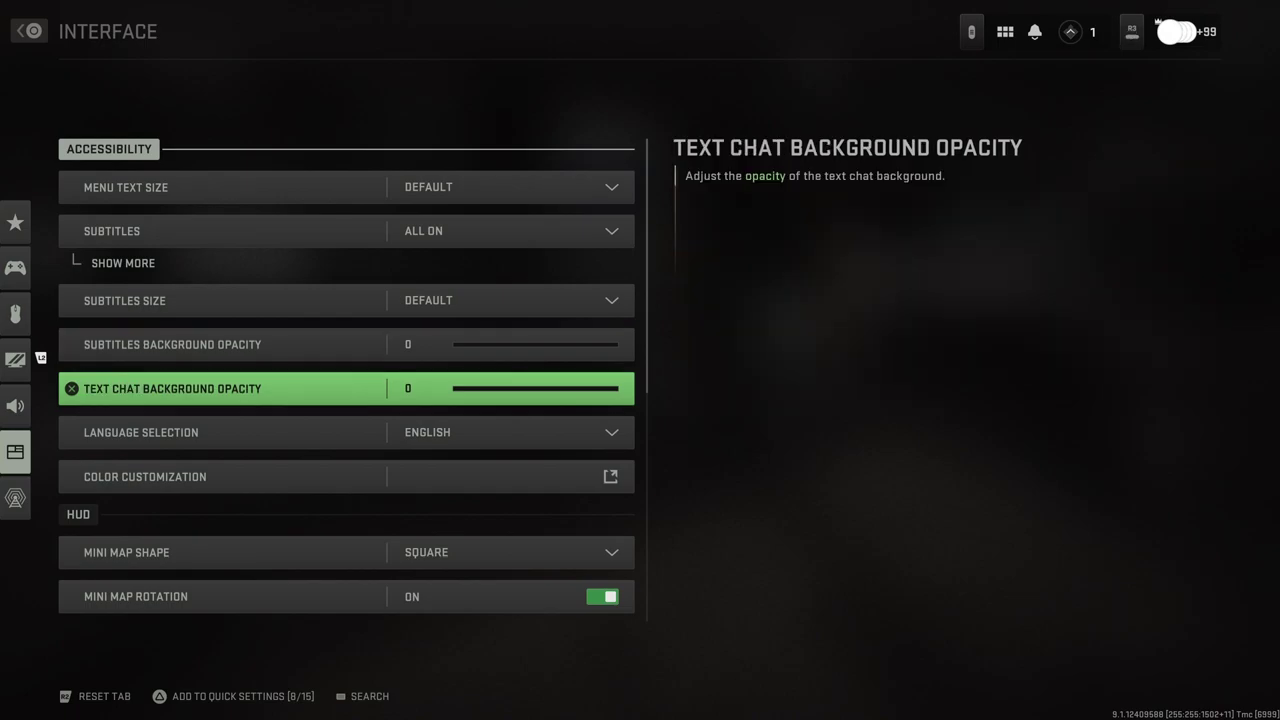
{"action": "key", "text": "Down"}
{"action": "key", "text": "Down"}
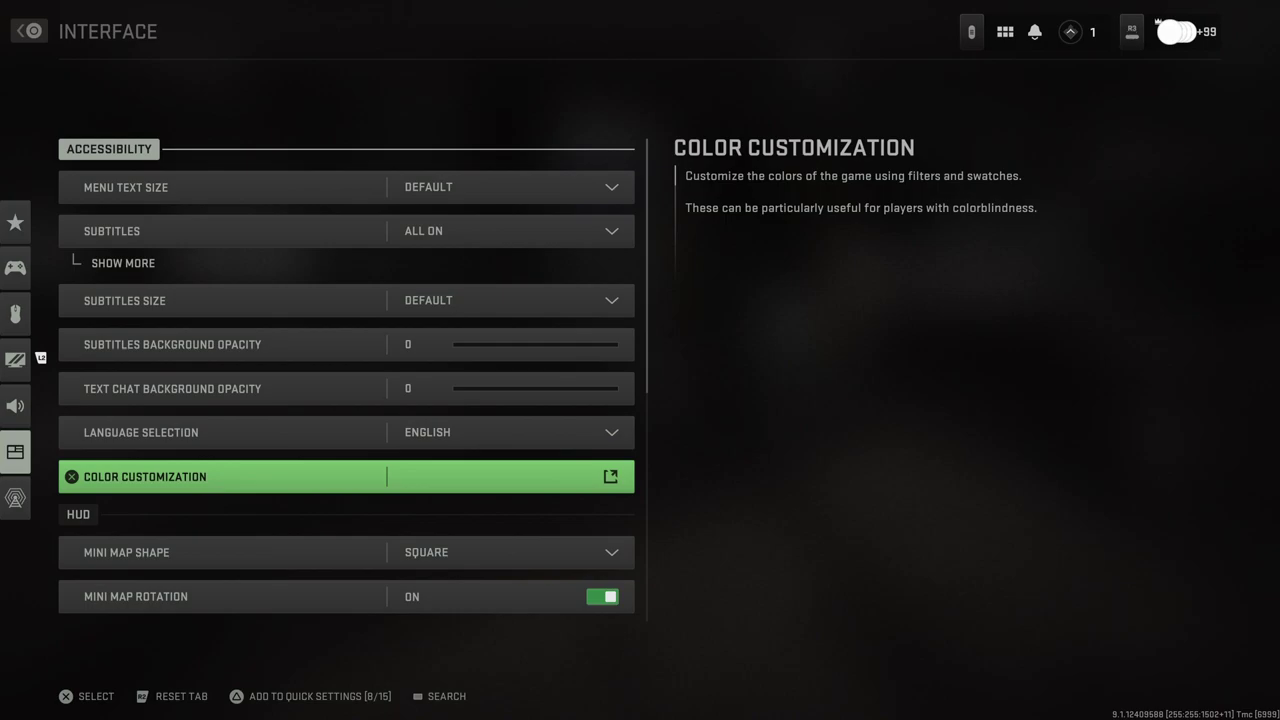
Keep Mini Map Shape on Square and examine the HUD settings for rotation, compass, hit markers and player names.
{"action": "key", "text": "Down"}
{"action": "key", "text": "Return"}
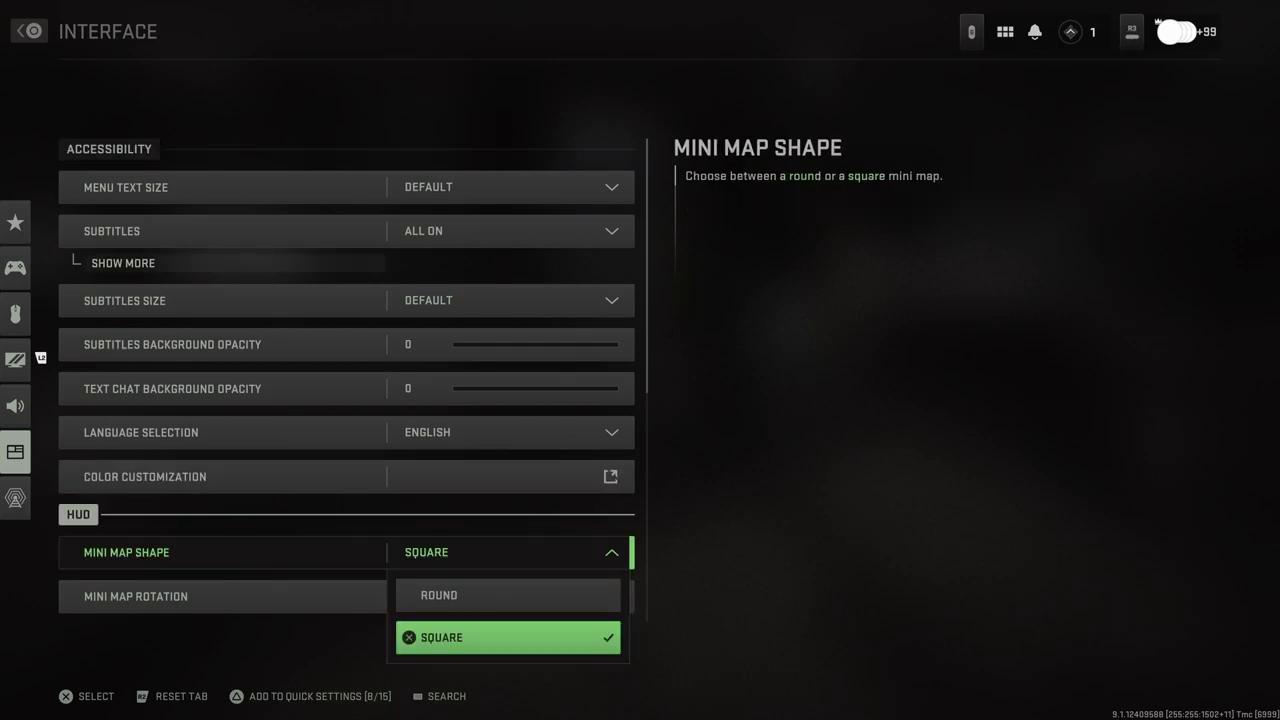
{"action": "key", "text": "Return"}
{"action": "key", "text": "Down"}
{"action": "key", "text": "Down"}
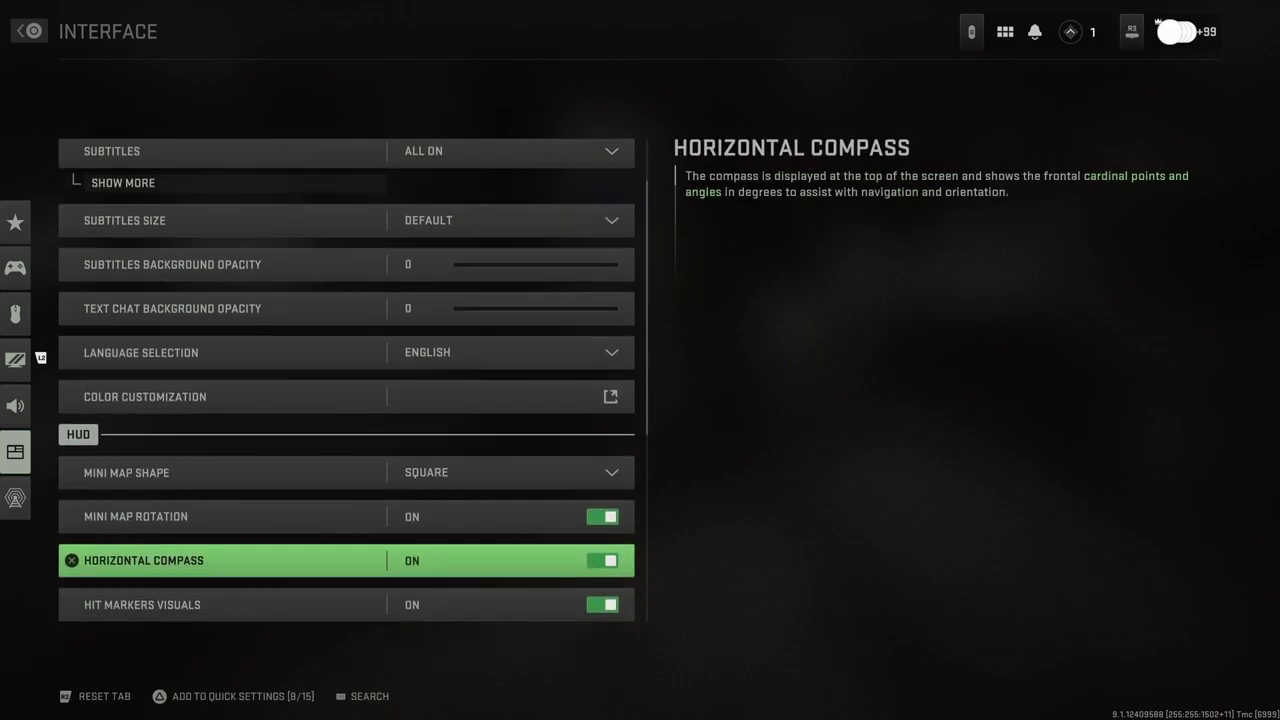
{"action": "key", "text": "Down"}
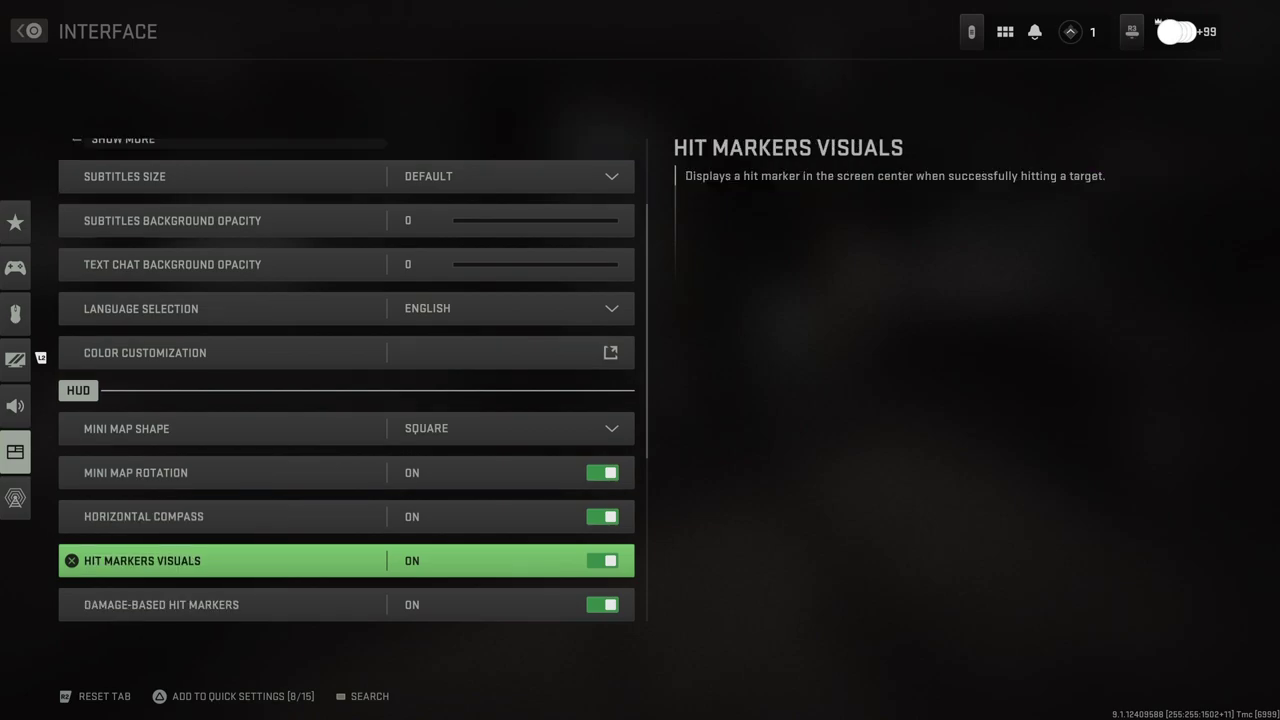
{"action": "key", "text": "Down"}
{"action": "key", "text": "Down"}
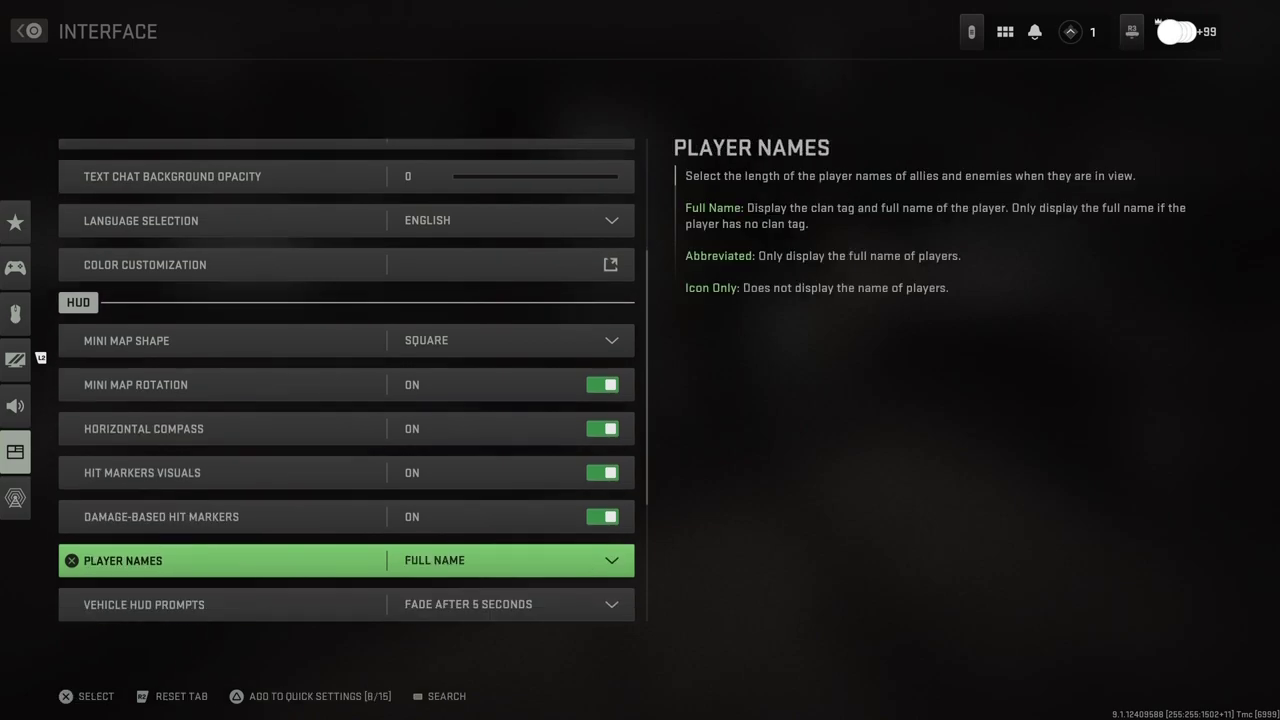
Examine the Vehicle HUD Prompts, Telemetry, Connection Meter and Tooltips settings.
{"action": "key", "text": "Down"}
{"action": "key", "text": "Down"}
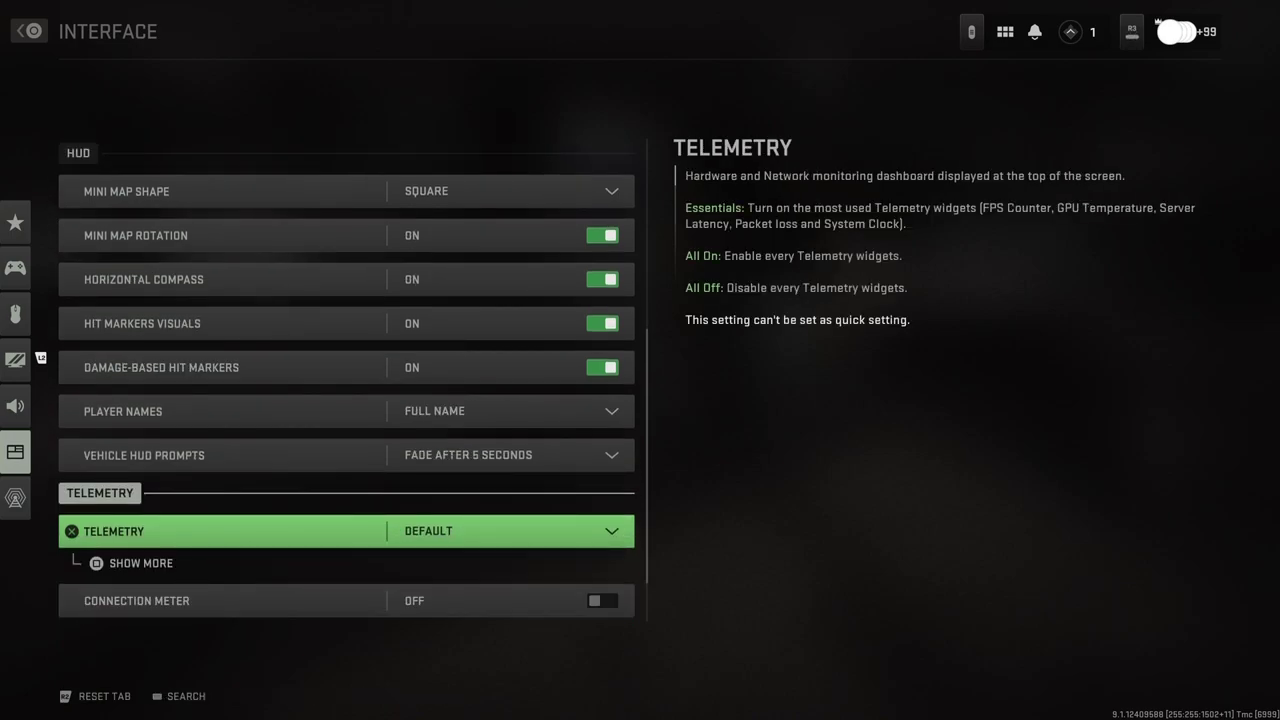
{"action": "key", "text": "Down"}
{"action": "key", "text": "Down"}
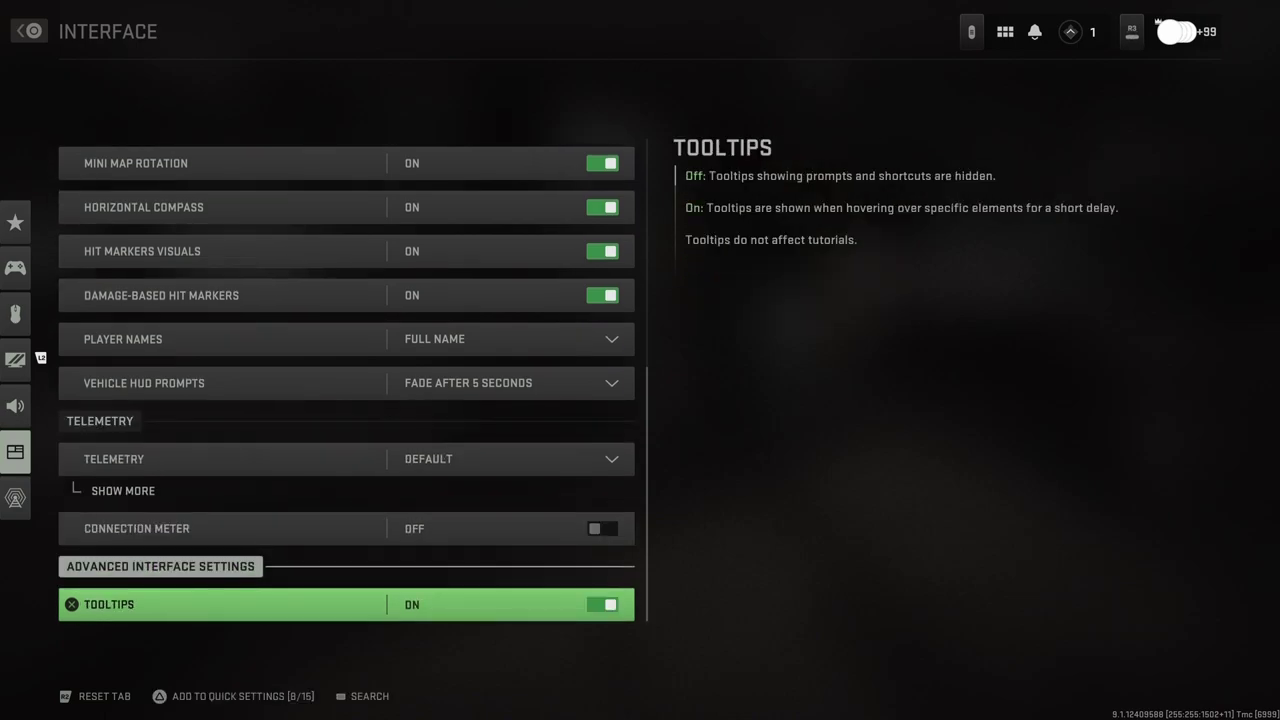
{"action": "key", "text": "Down"}
{"action": "key", "text": "Up"}
{"action": "key", "text": "Up"}
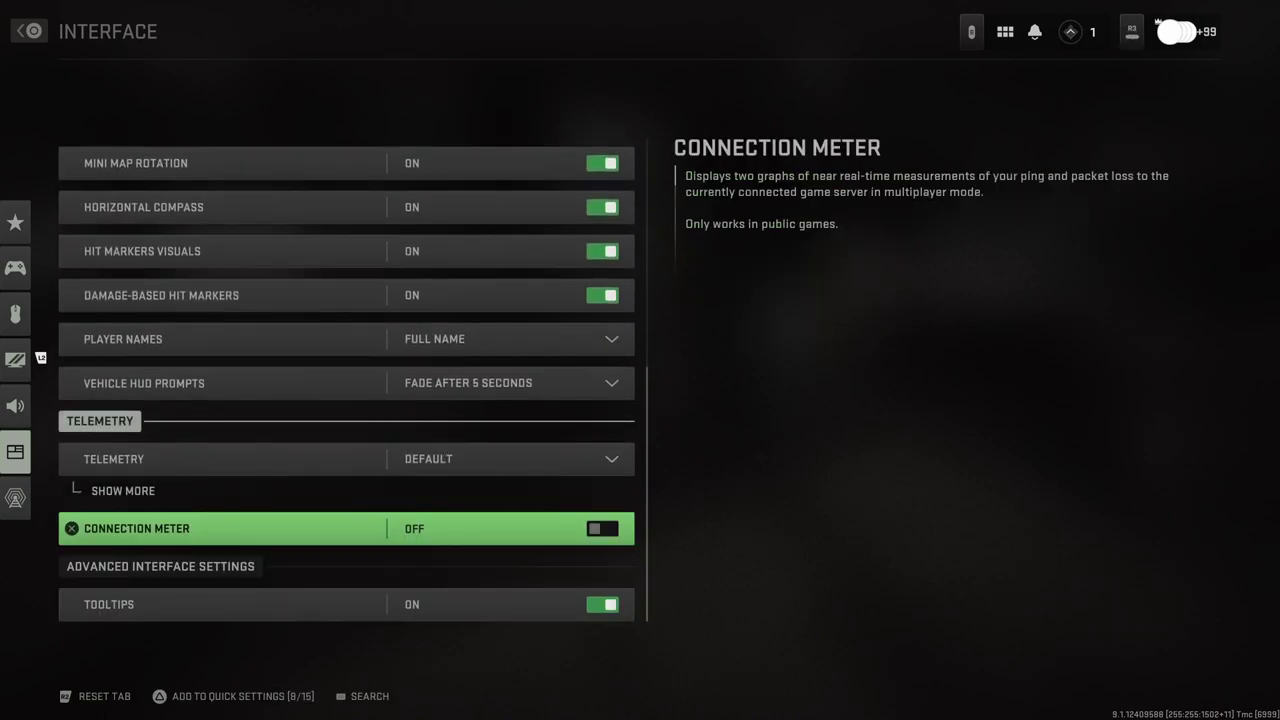
{"action": "key", "text": "Up"}
{"action": "key", "text": "Down"}
Switch from the Interface settings to Quick Settings.
{"action": "key", "text": "Left"}
{"action": "key", "text": "Down"}
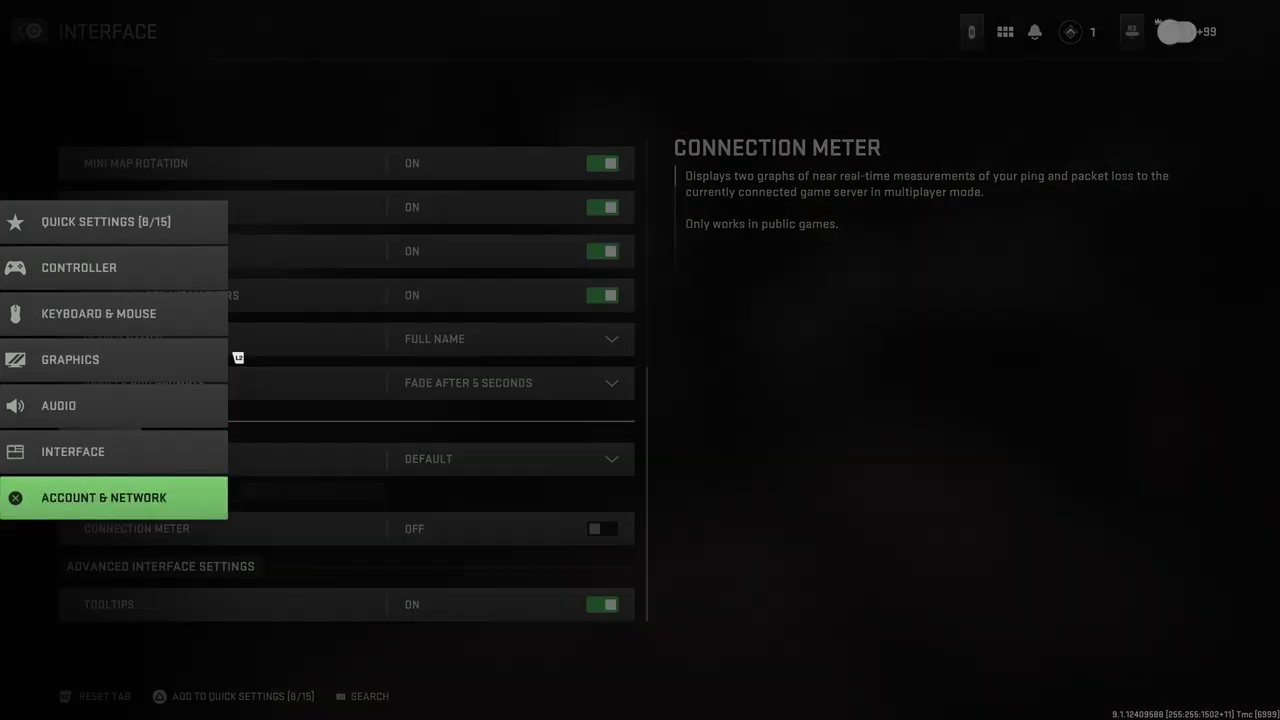
{"action": "key", "text": "Up"}
{"action": "key", "text": "Up"}
{"action": "key", "text": "Up"}
{"action": "key", "text": "Up"}
{"action": "key", "text": "Up"}
{"action": "key", "text": "Up"}
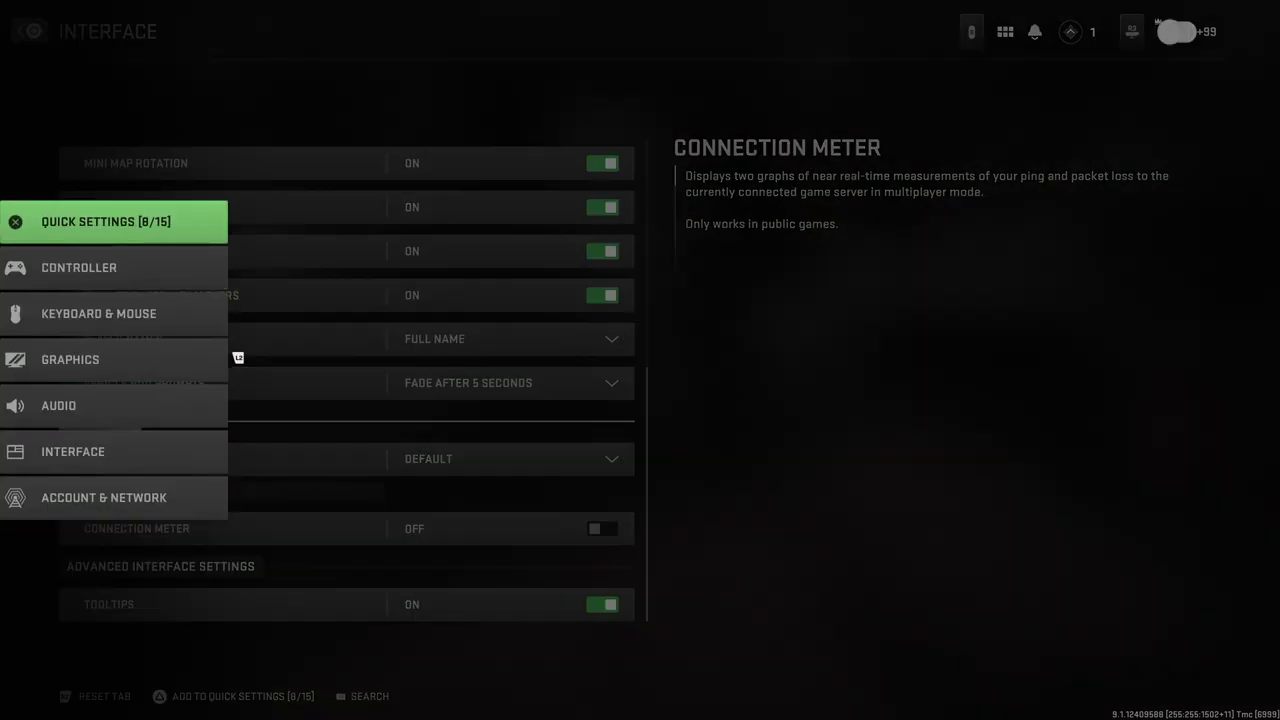
{"action": "key", "text": "Return"}
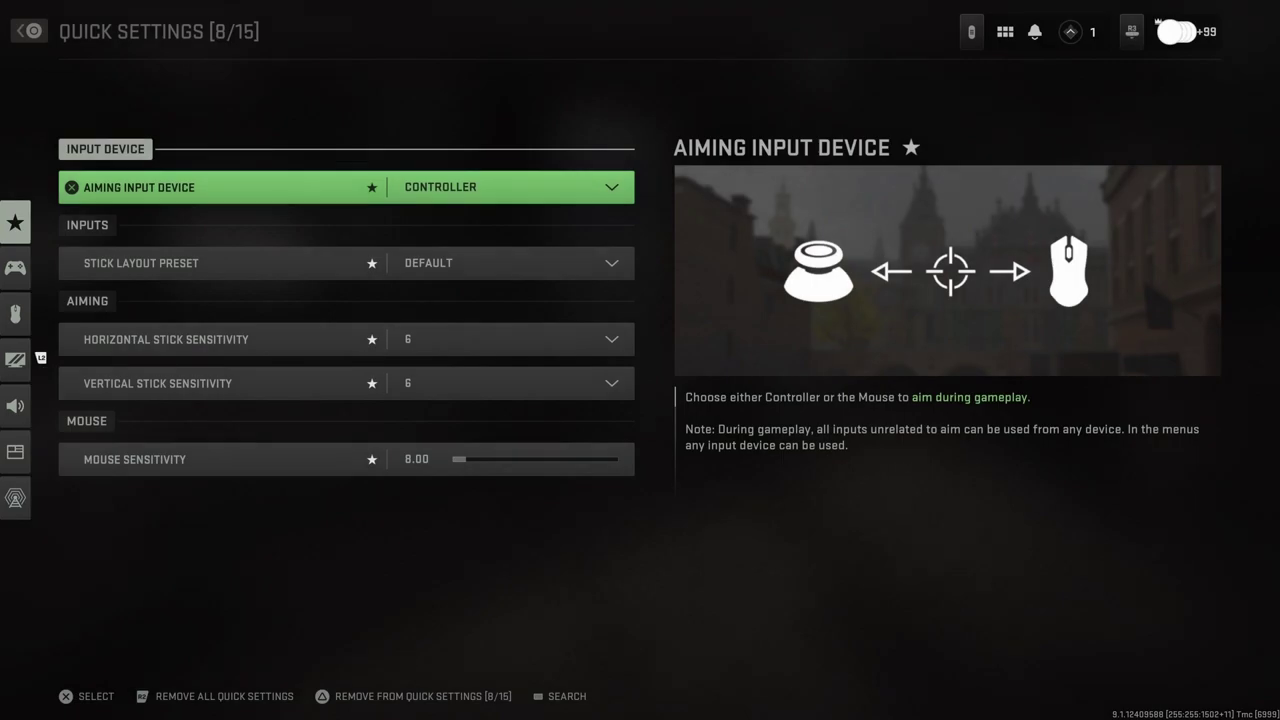
Examine the Quick Settings for aiming input device, stick layout preset, horizontal and vertical stick sensitivity, and mouse sensitivity.
{"action": "key", "text": "Down"}
{"action": "key", "text": "Up"}
{"action": "key", "text": "Down"}
{"action": "key", "text": "Down"}
{"action": "key", "text": "Down"}
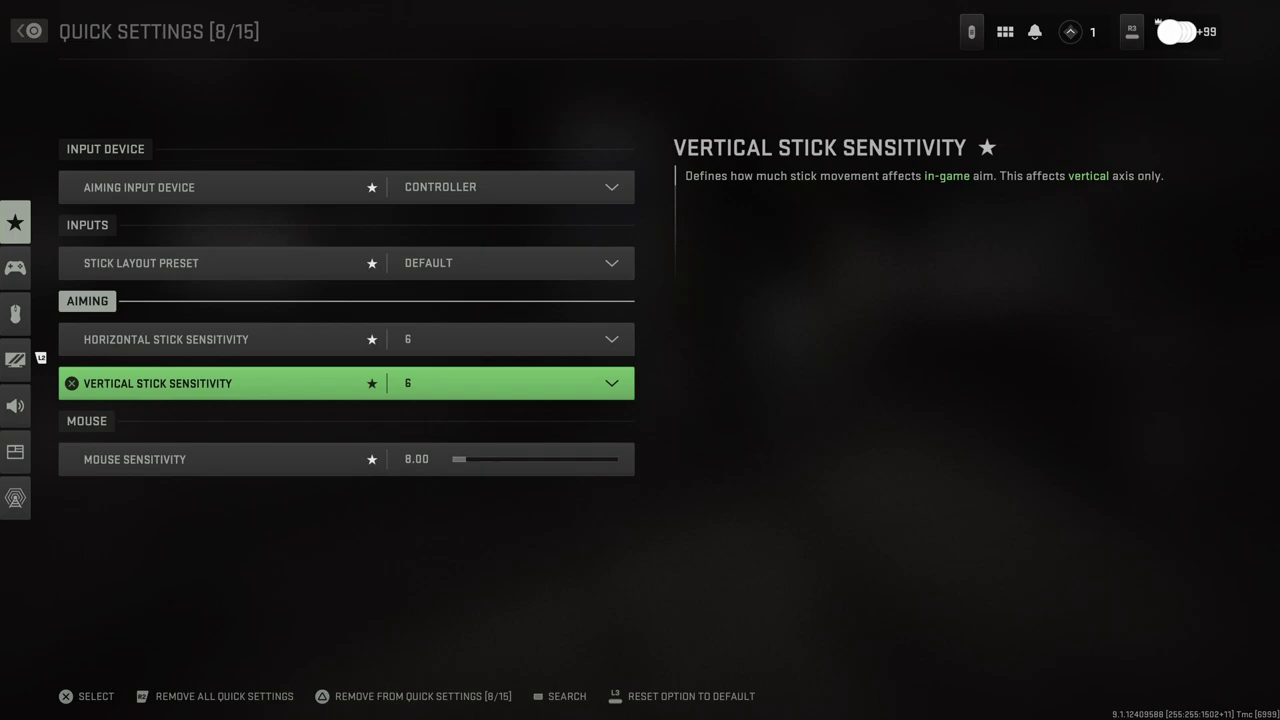
{"action": "key", "text": "Down"}
{"action": "key", "text": "Up"}
{"action": "key", "text": "Up"}
{"action": "key", "text": "Up"}
{"action": "key", "text": "Up"}
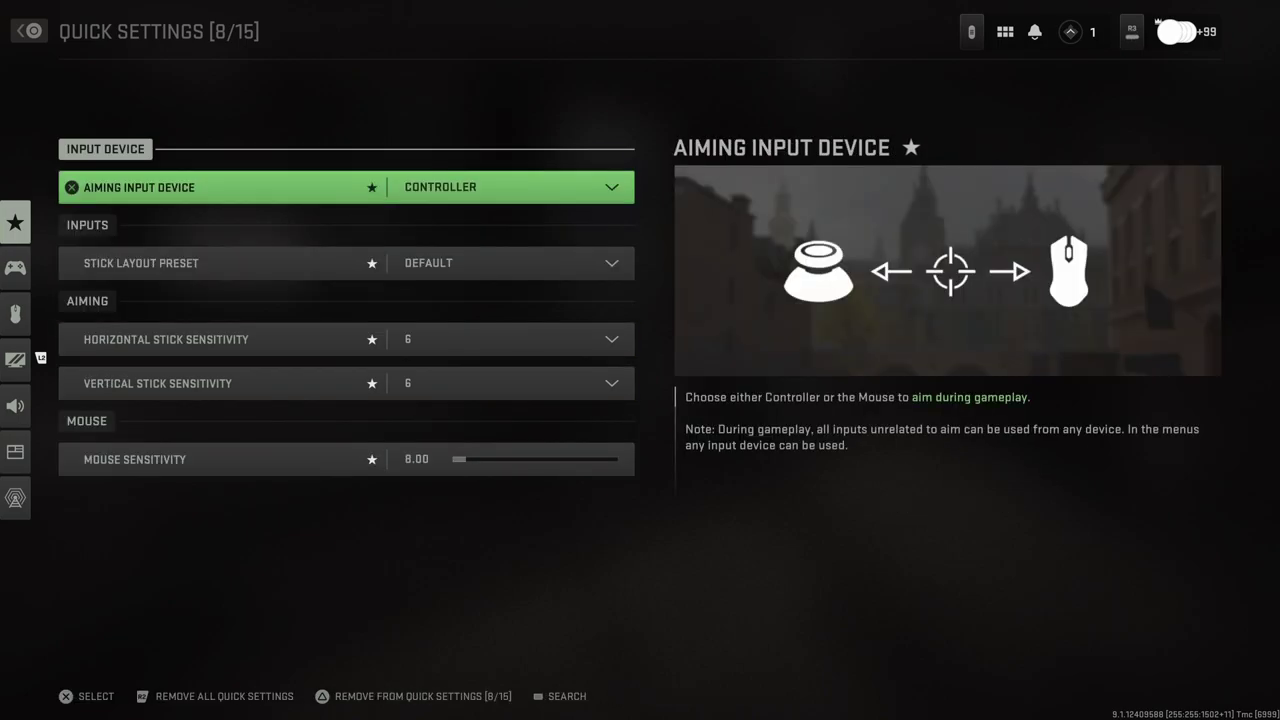
{"action": "key", "text": "Down"}
{"action": "key", "text": "Down"}
{"action": "key", "text": "Down"}
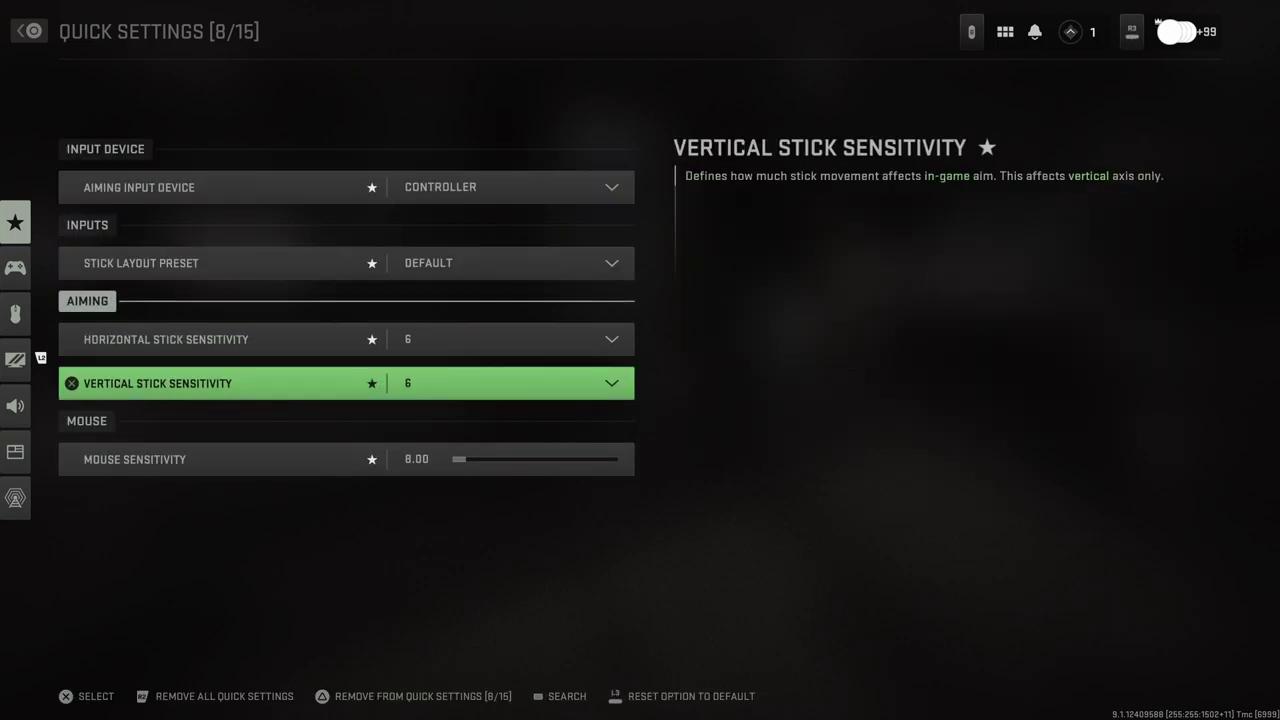
{"action": "key", "text": "Down"}
{"action": "key", "text": "Down"}
{"action": "key", "text": "Down"}
{"action": "key", "text": "Up"}
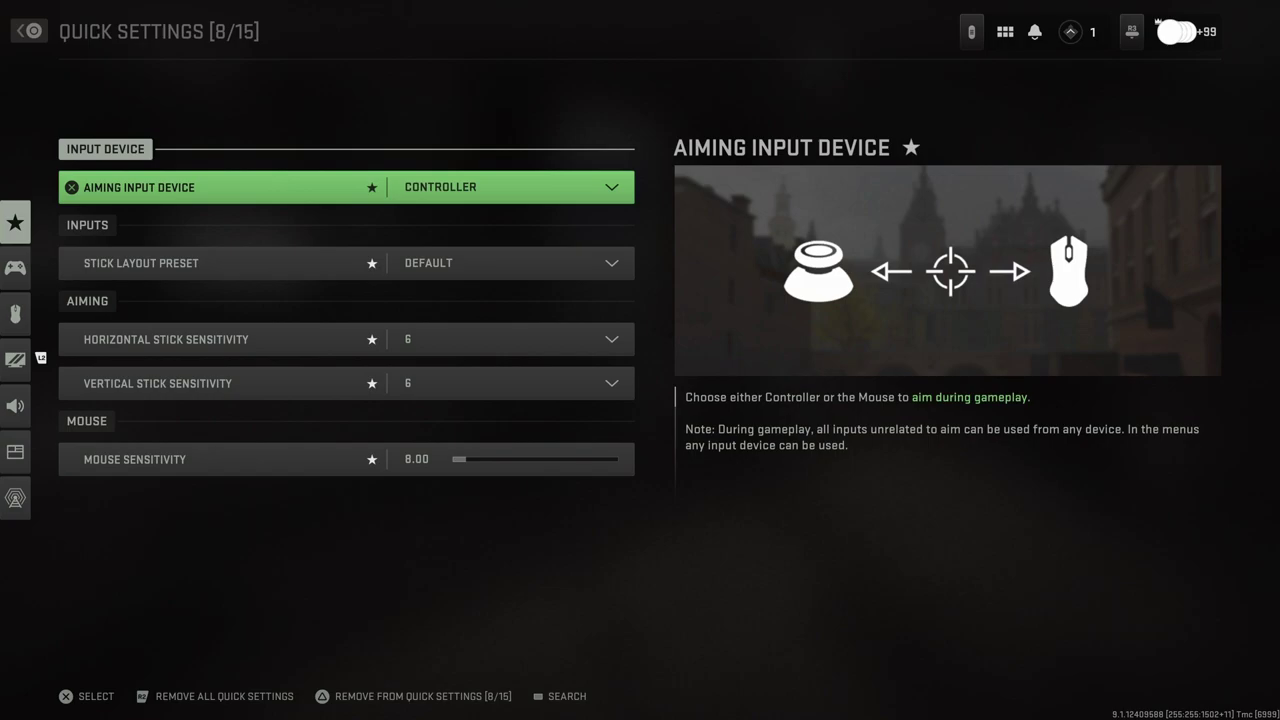
{"action": "key", "text": "Down"}
{"action": "key", "text": "Down"}
{"action": "key", "text": "Down"}
{"action": "key", "text": "Up"}
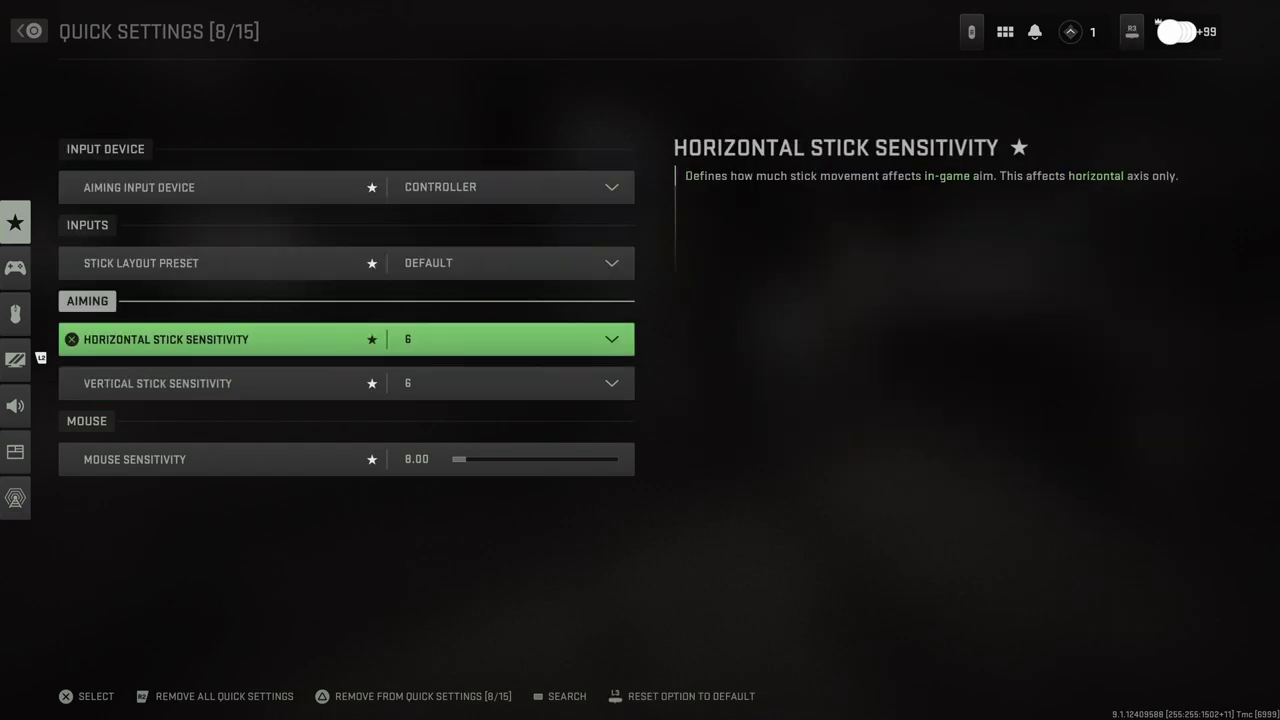
{"action": "key", "text": "Up"}
{"action": "key", "text": "Up"}
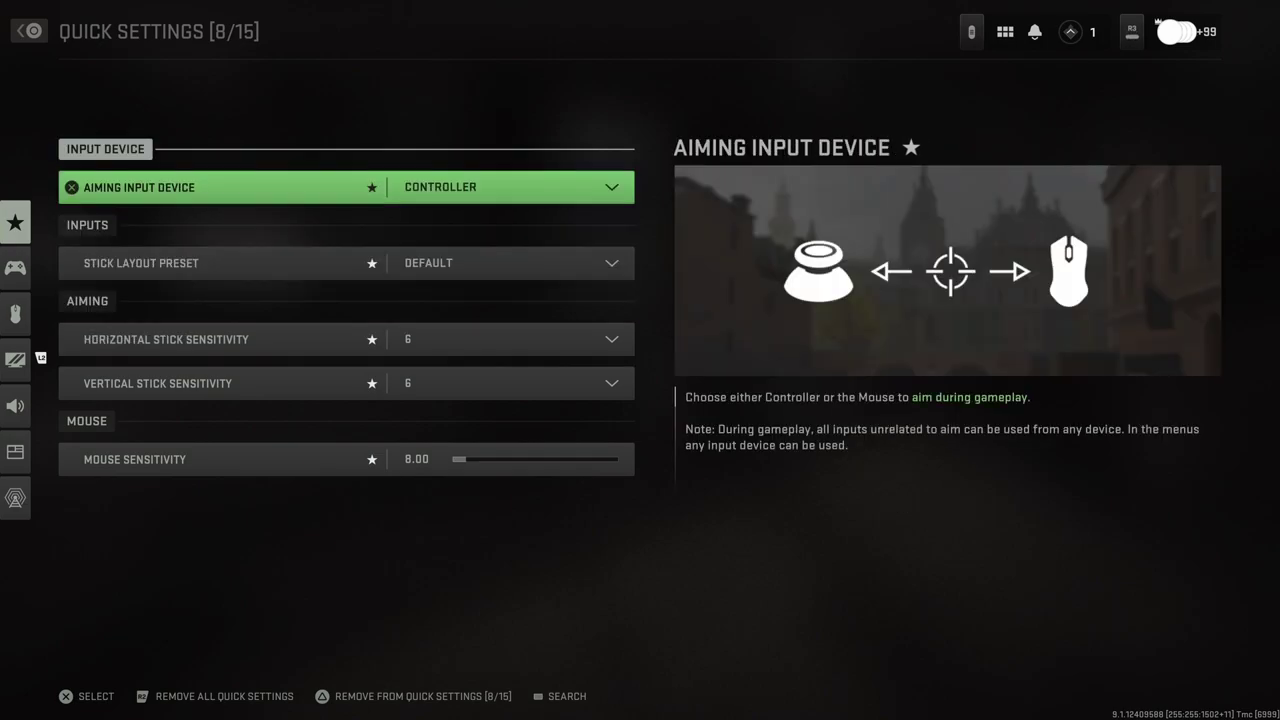
{"action": "key", "text": "Left"}
{"action": "key", "text": "Right"}
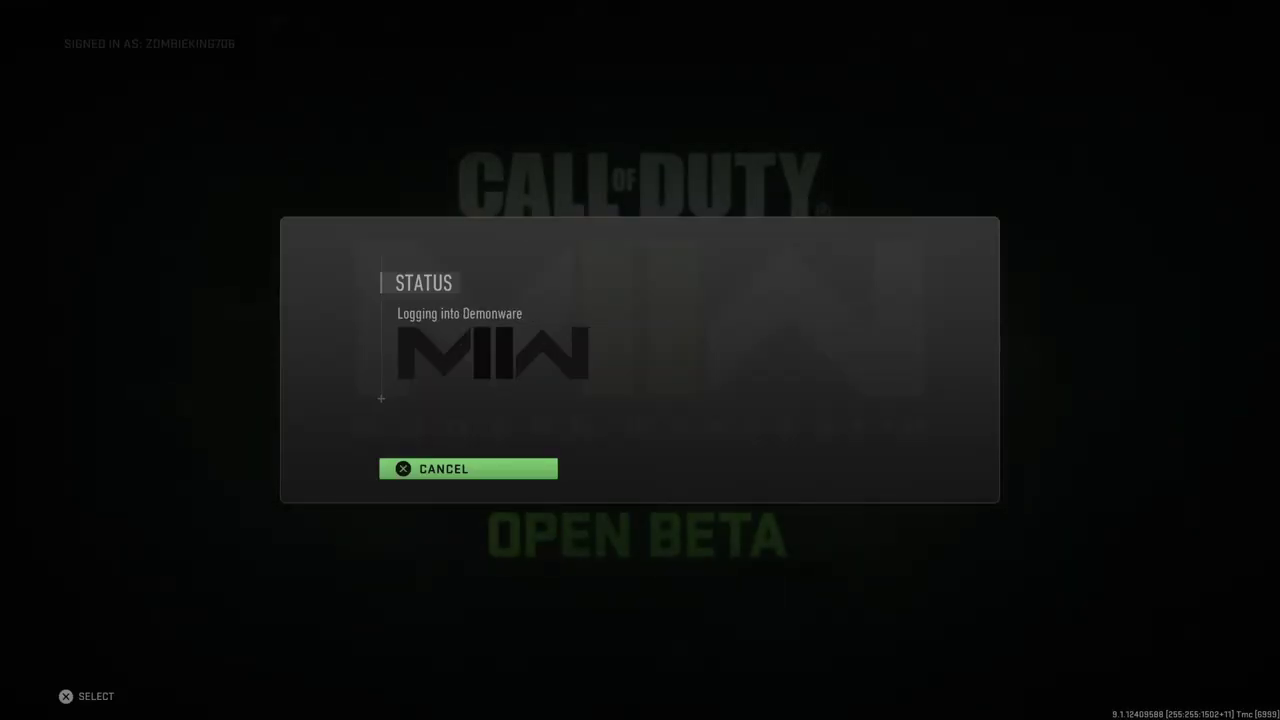
Cancel the online login and open the notifications in the launcher menu.
{"action": "key", "text": "Escape"}
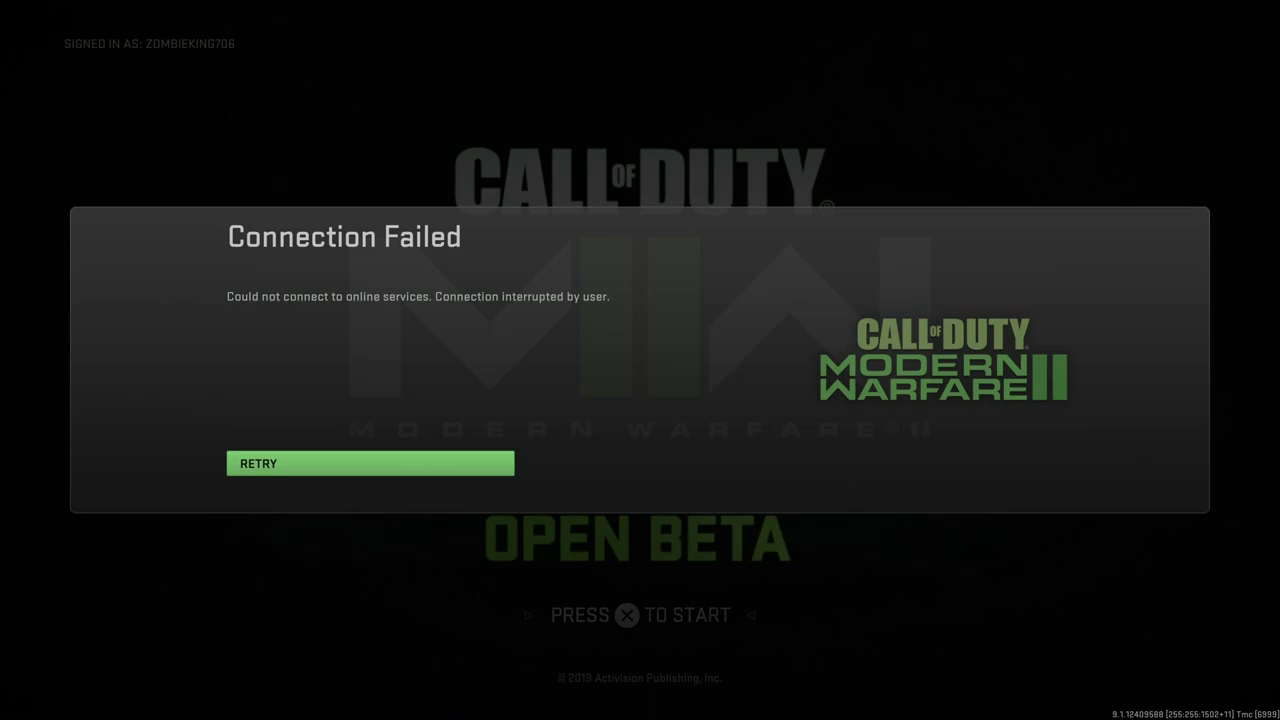
{"action": "key", "text": "Escape"}
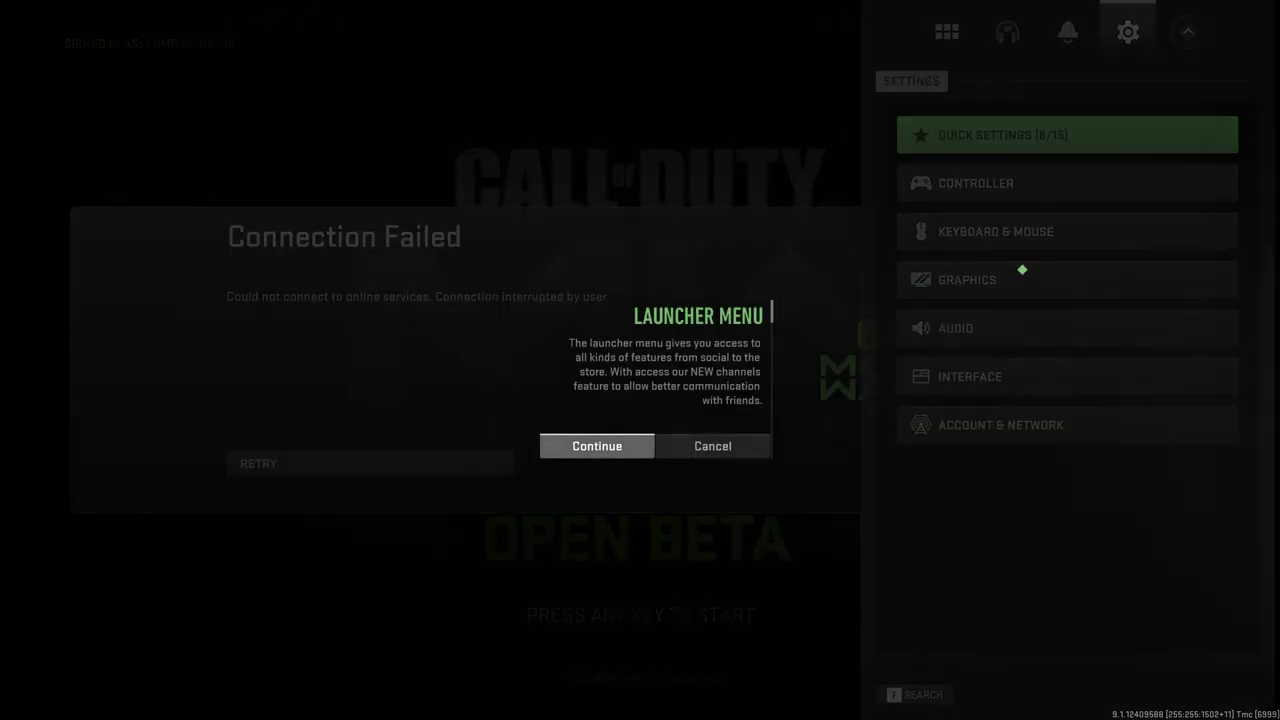
{"action": "key", "text": "Escape"}
{"action": "key", "text": "q"}
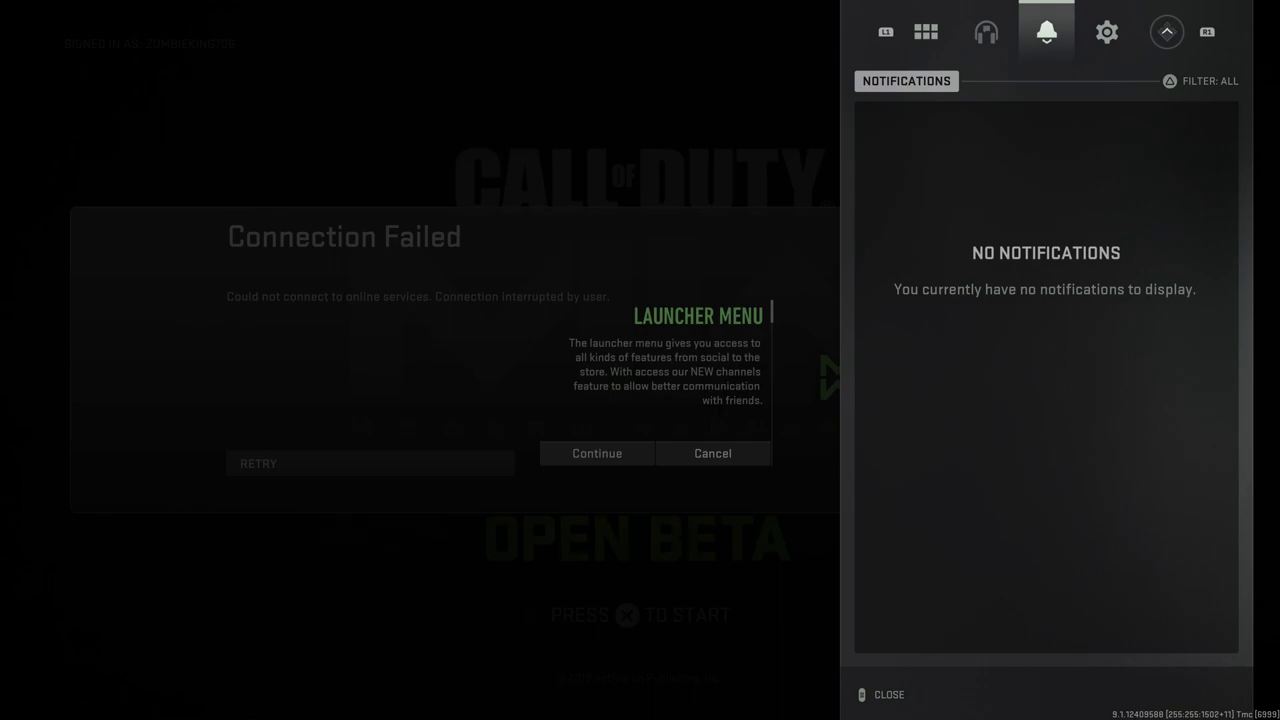
Look through the Home, Social and Progression entries of the launcher menu, and close it.
{"action": "key", "text": "q"}
{"action": "key", "text": "Right"}
{"action": "key", "text": "Right"}
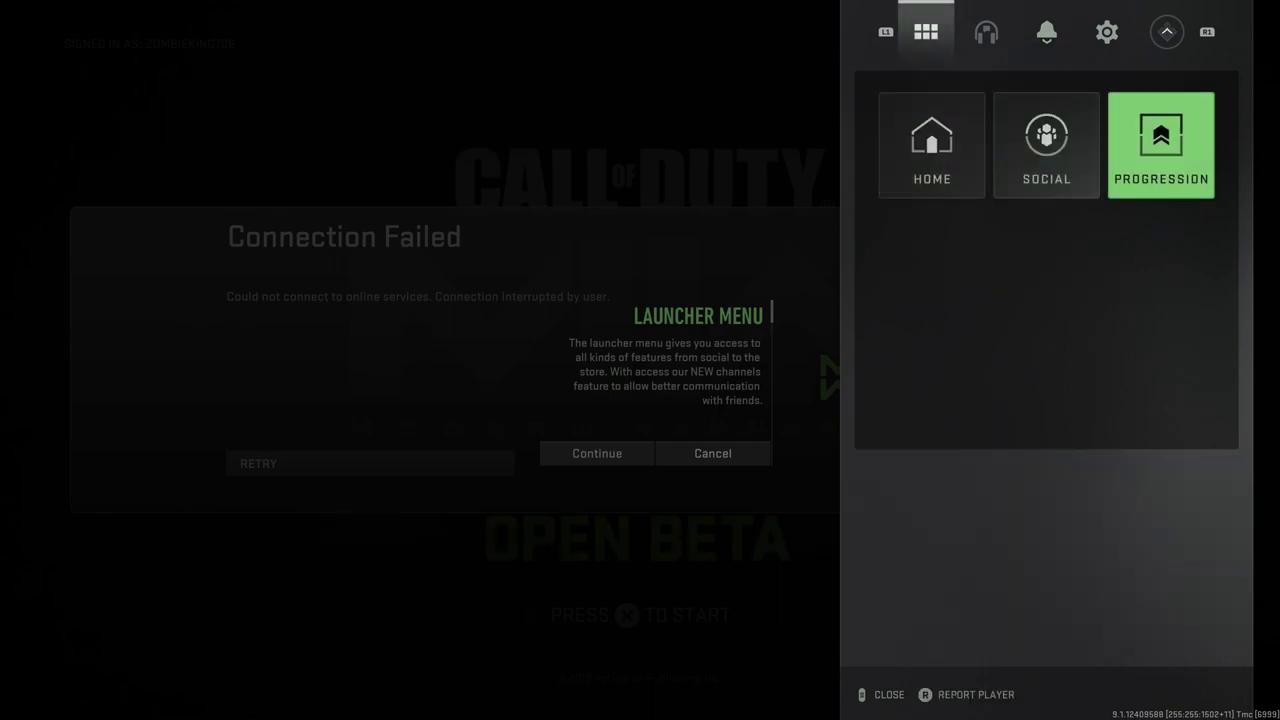
{"action": "key", "text": "Left"}
{"action": "key", "text": "Left"}
{"action": "key", "text": "Right"}
{"action": "key", "text": "Right"}
{"action": "key", "text": "Right"}
{"action": "key", "text": "Escape"}
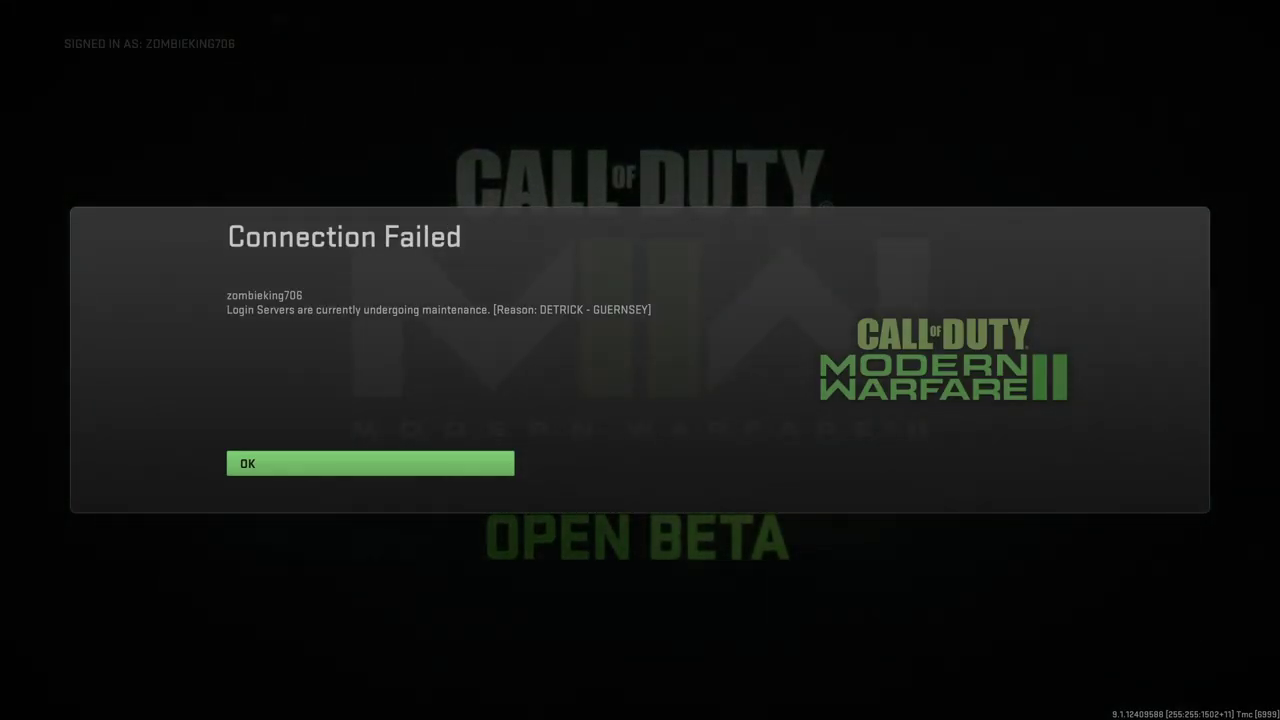
Dismiss the connection message and examine the calling card, emblem and clan tag options in the launcher's player profile.
{"action": "key", "text": "Escape"}
{"action": "key", "text": "e"}
{"action": "key", "text": "Up"}
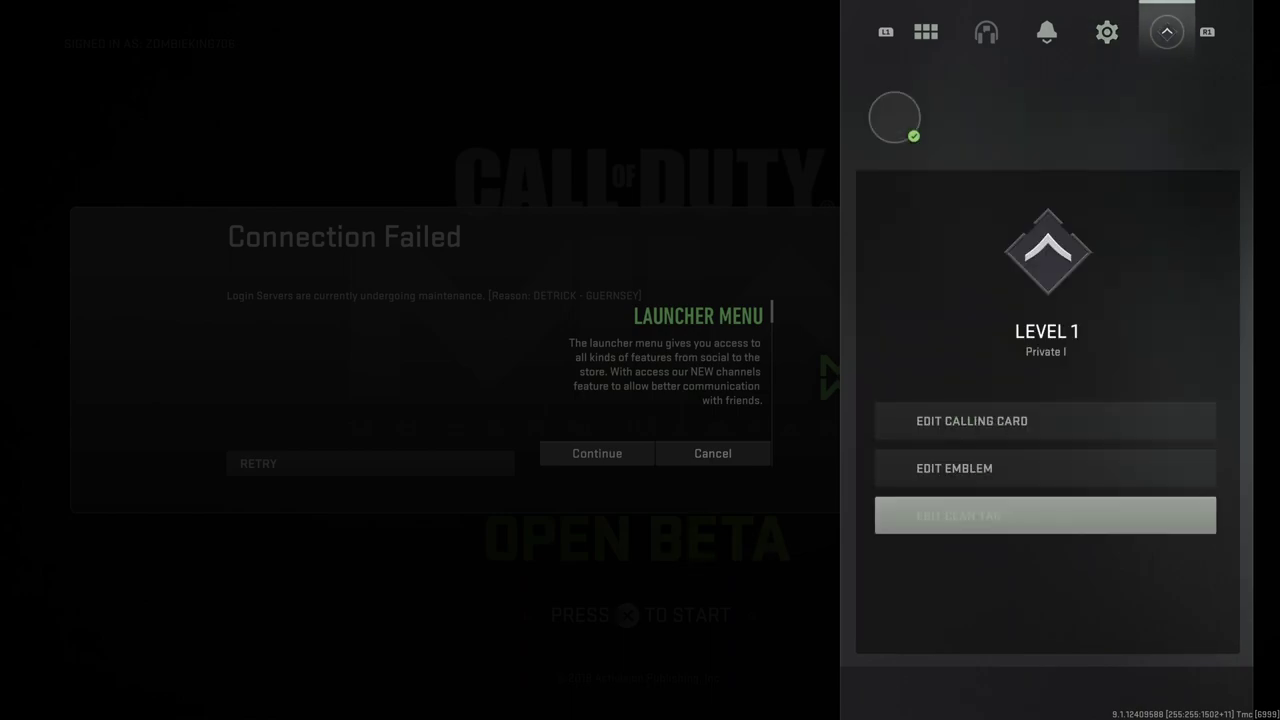
{"action": "key", "text": "Down"}
{"action": "key", "text": "Down"}
{"action": "key", "text": "Down"}
{"action": "key", "text": "Up"}
{"action": "key", "text": "Up"}
{"action": "key", "text": "Up"}
{"action": "key", "text": "Up"}
{"action": "key", "text": "Up"}
{"action": "key", "text": "Up"}
{"action": "key", "text": "Up"}
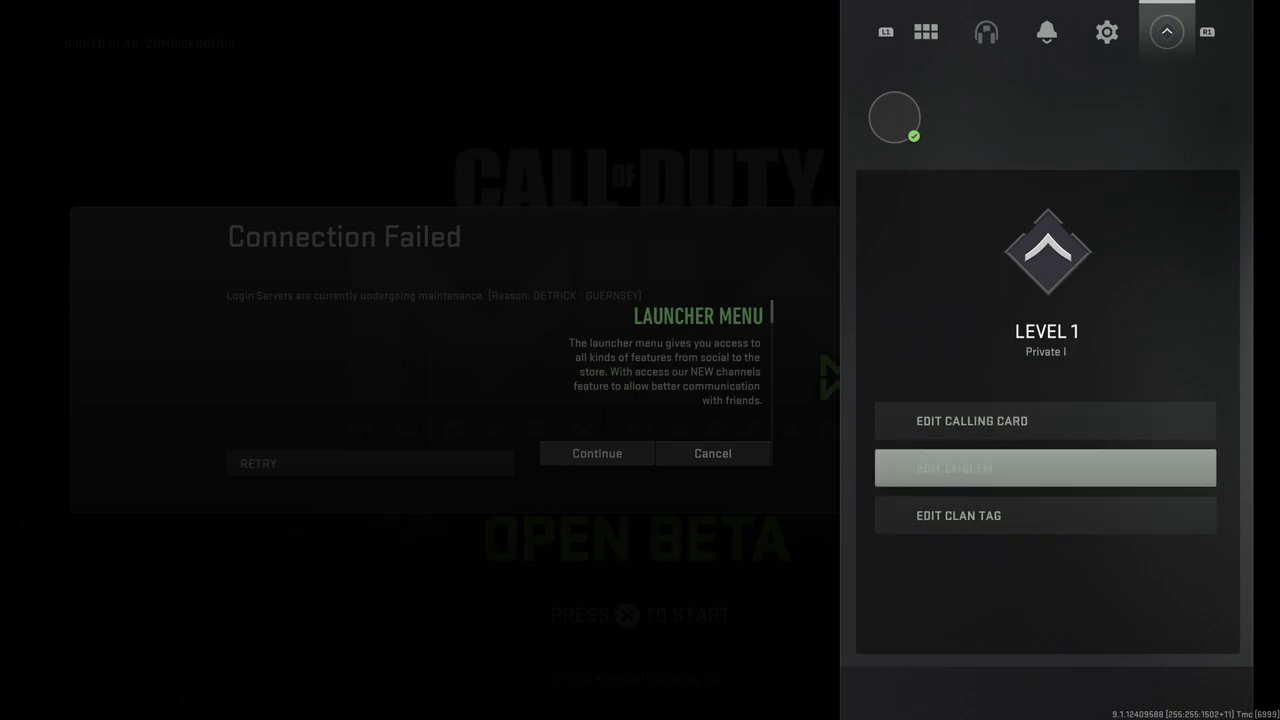
Search the launcher menu's settings for "Fov" and close the search.
{"action": "key", "text": "q"}
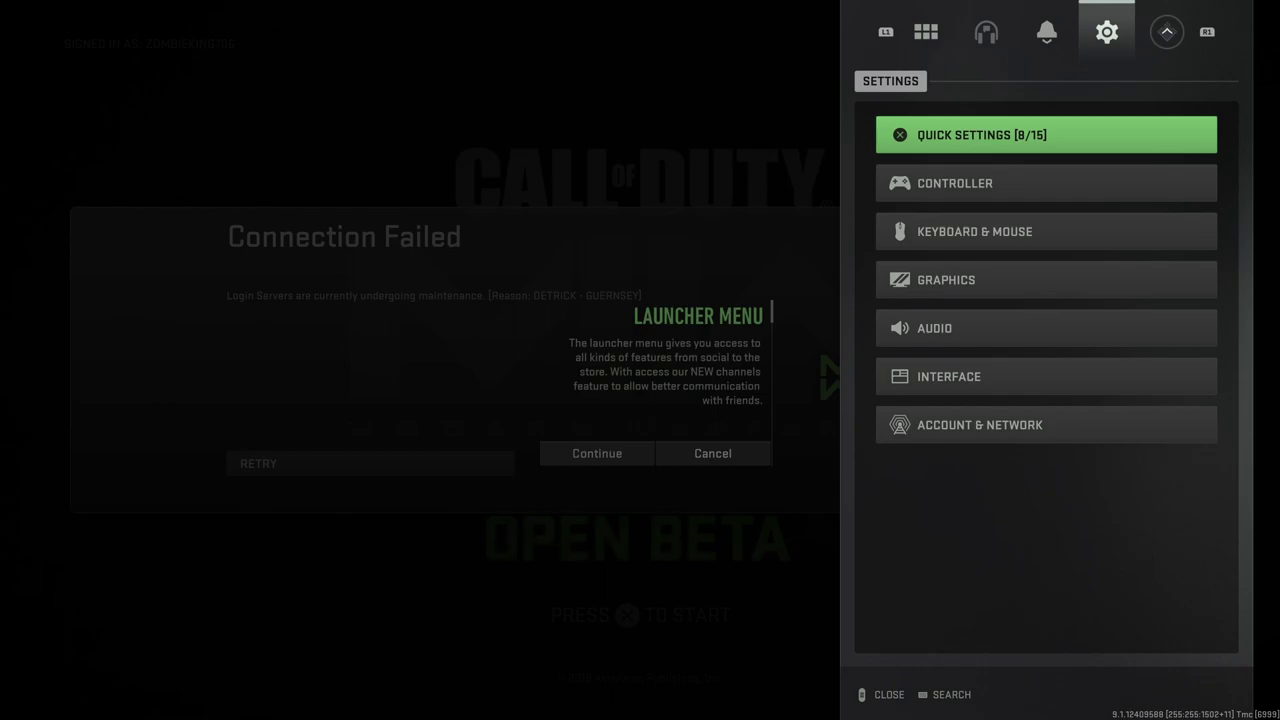
{"action": "key", "text": "q"}
{"action": "key", "text": "q"}
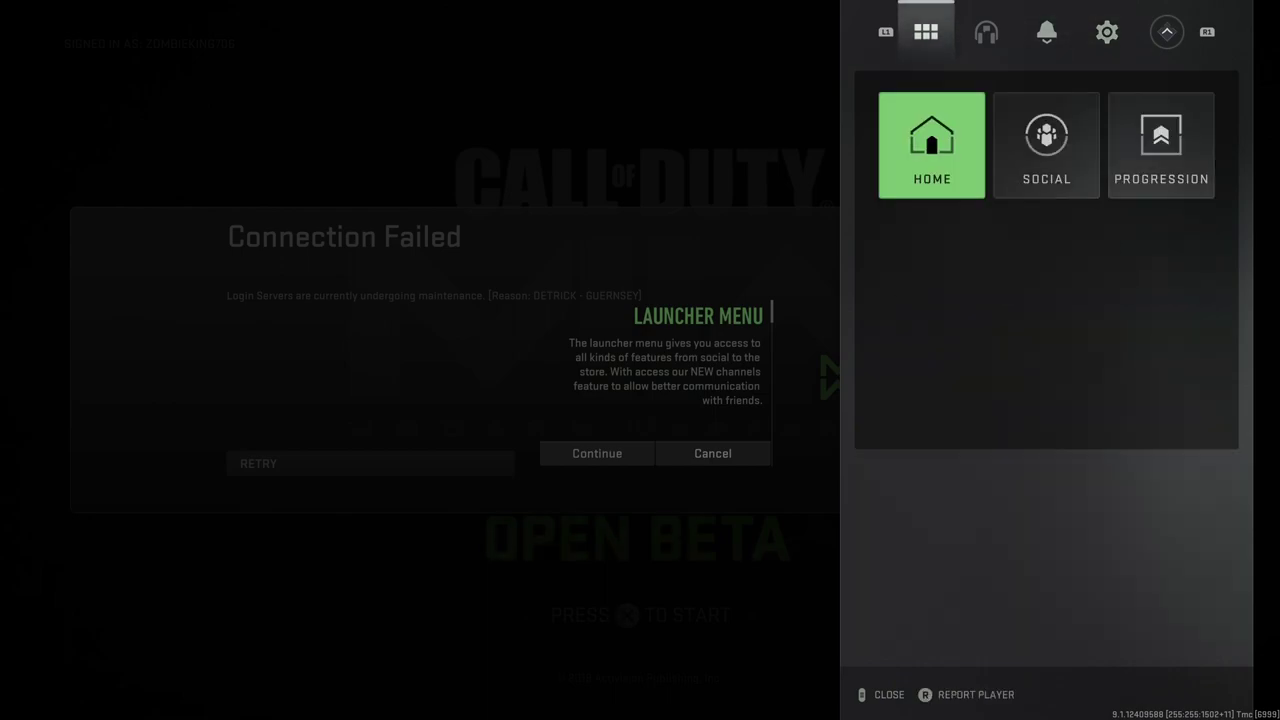
{"action": "key", "text": "e"}
{"action": "key", "text": "e"}
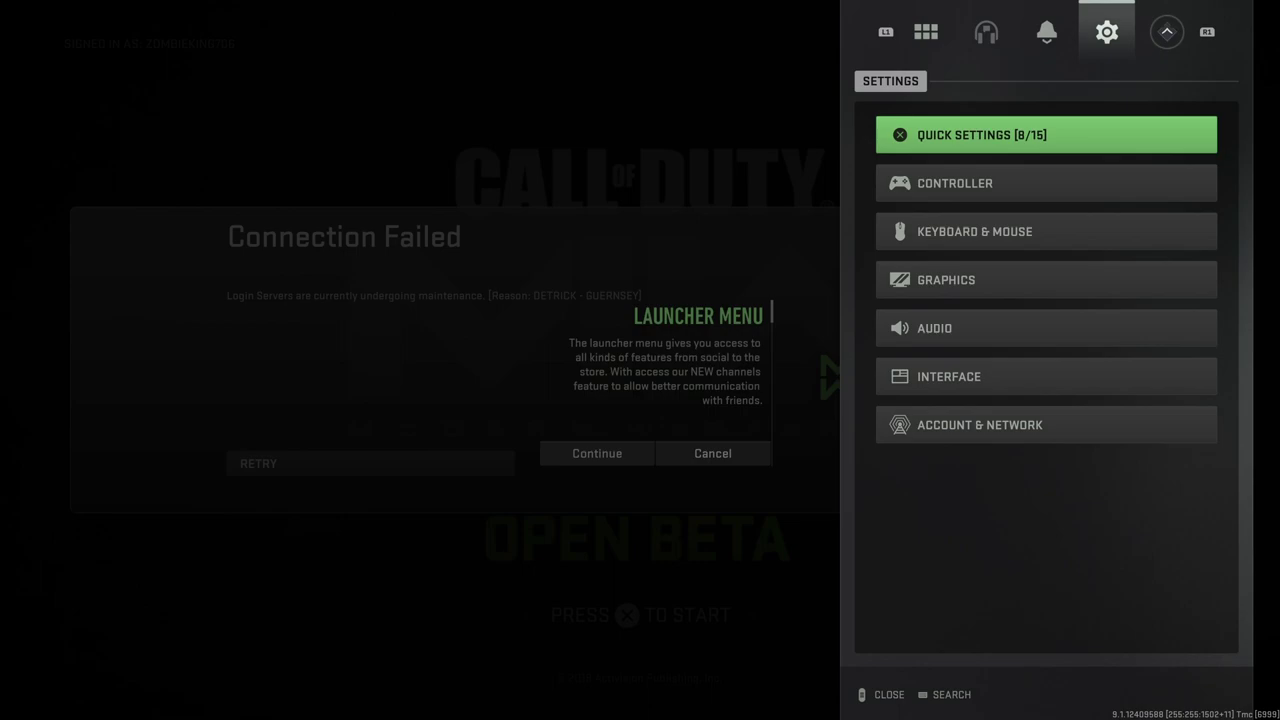
{"action": "key", "text": "f"}
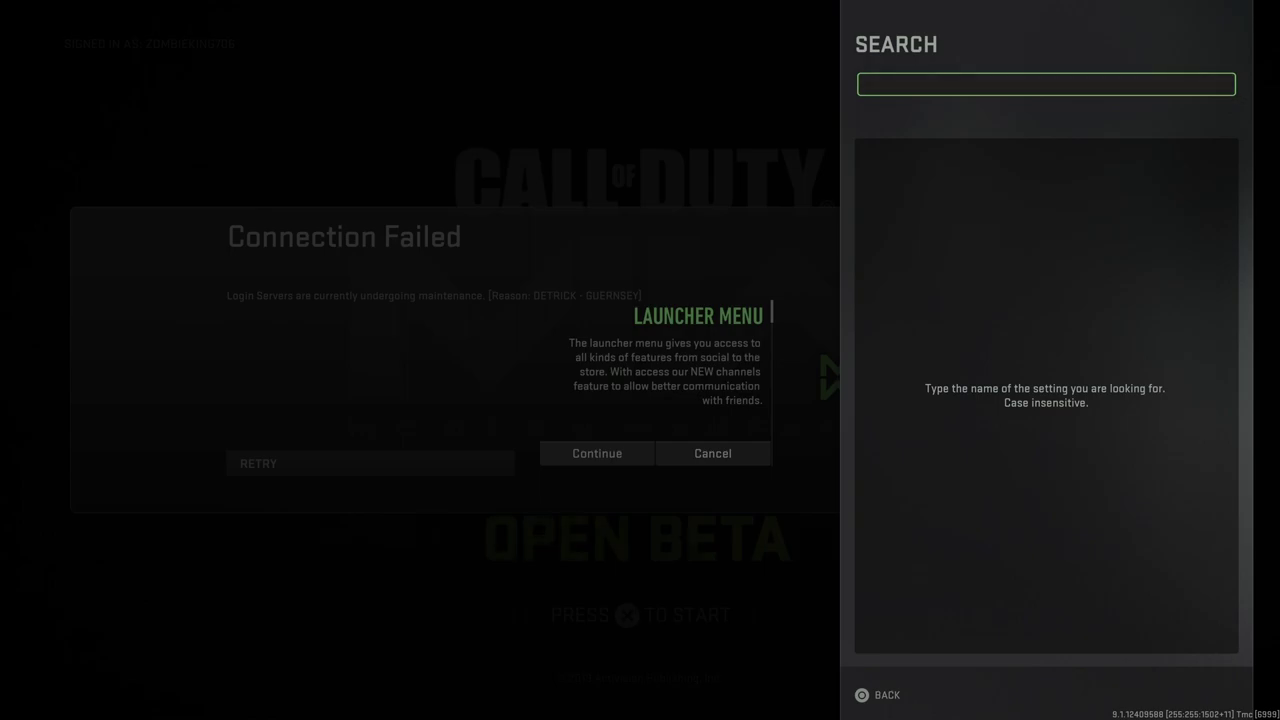
{"action": "type", "text": "Fov"}
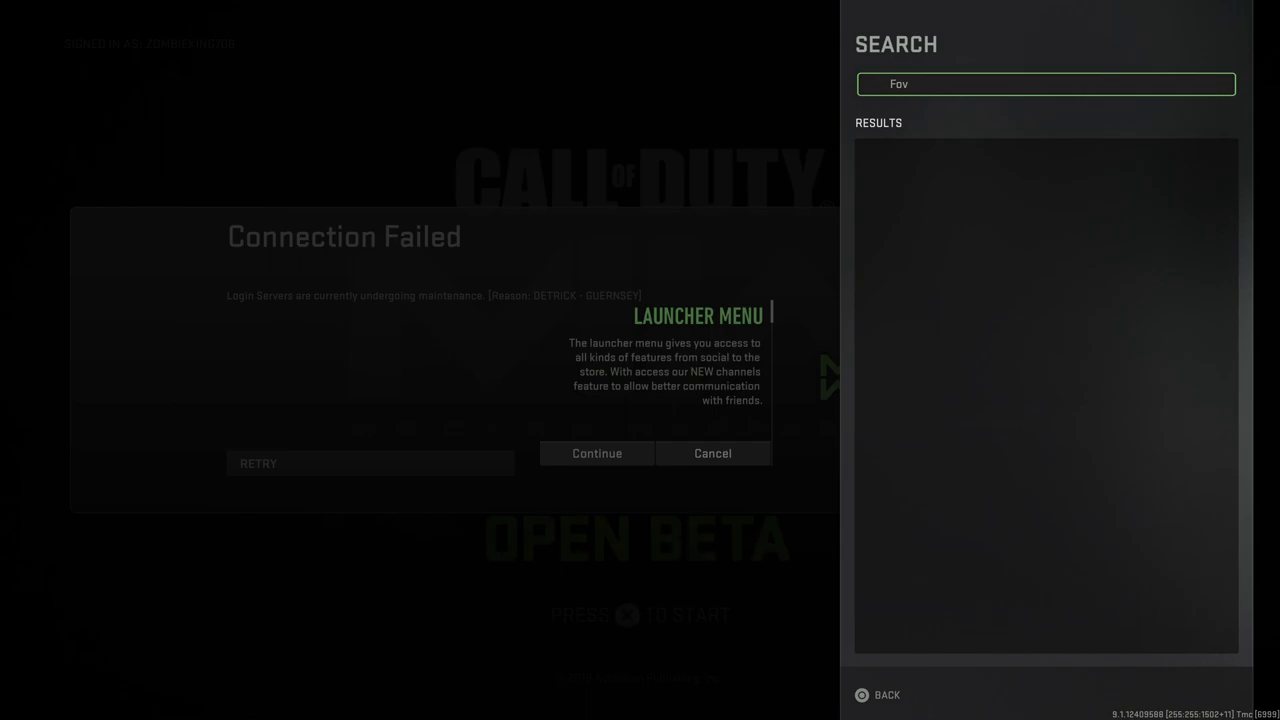
{"action": "key", "text": "Escape"}
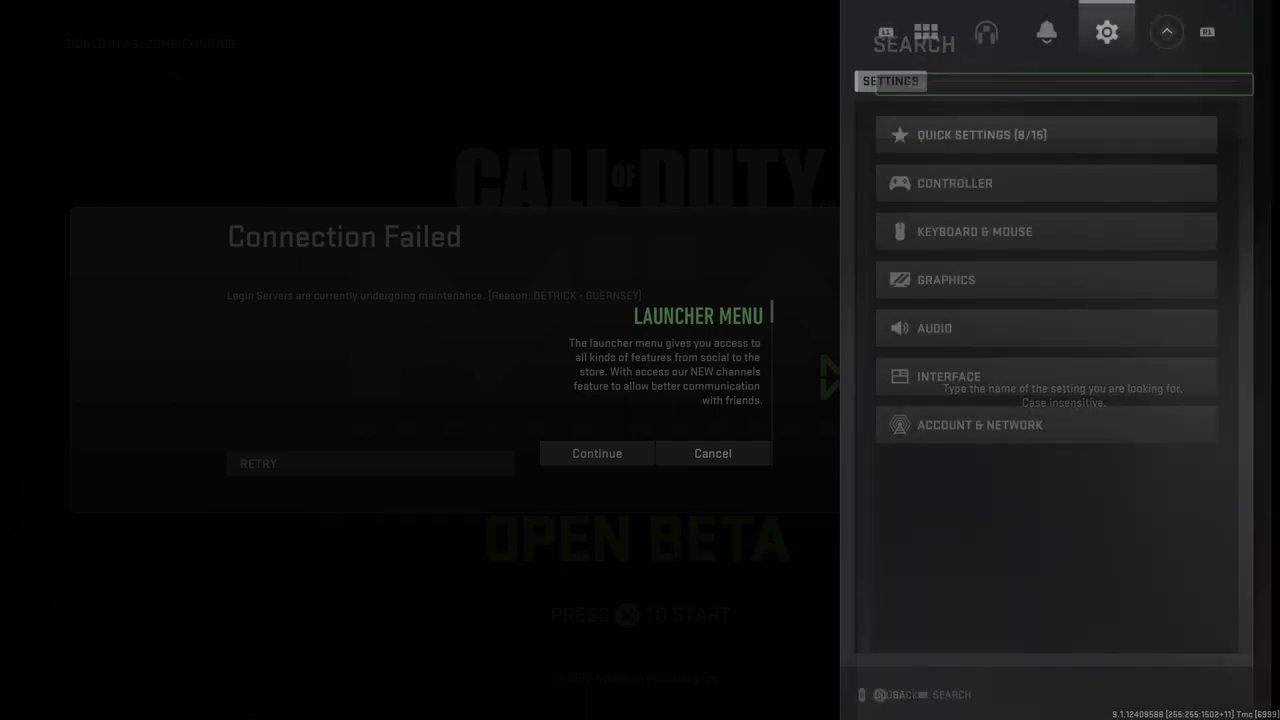
{"action": "key", "text": "Down"}
{"action": "key", "text": "Down"}
{"action": "key", "text": "Down"}
{"action": "key", "text": "Up"}
{"action": "key", "text": "Up"}
{"action": "key", "text": "Up"}
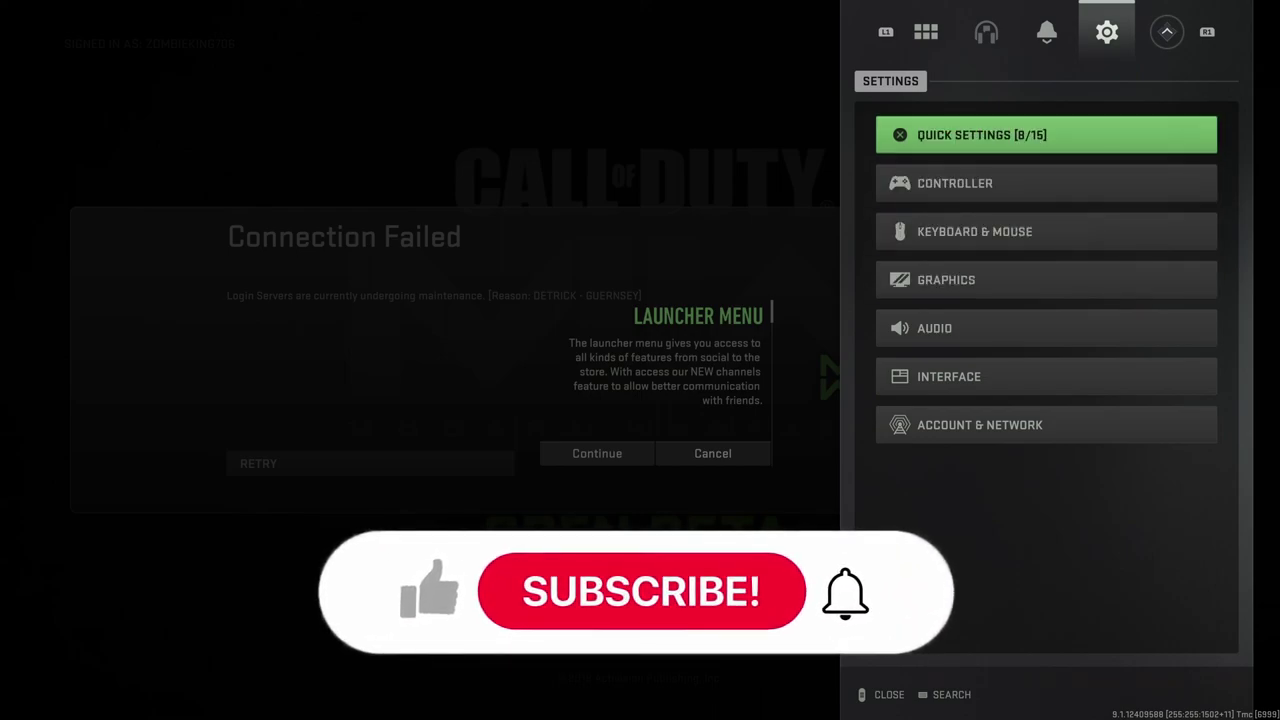